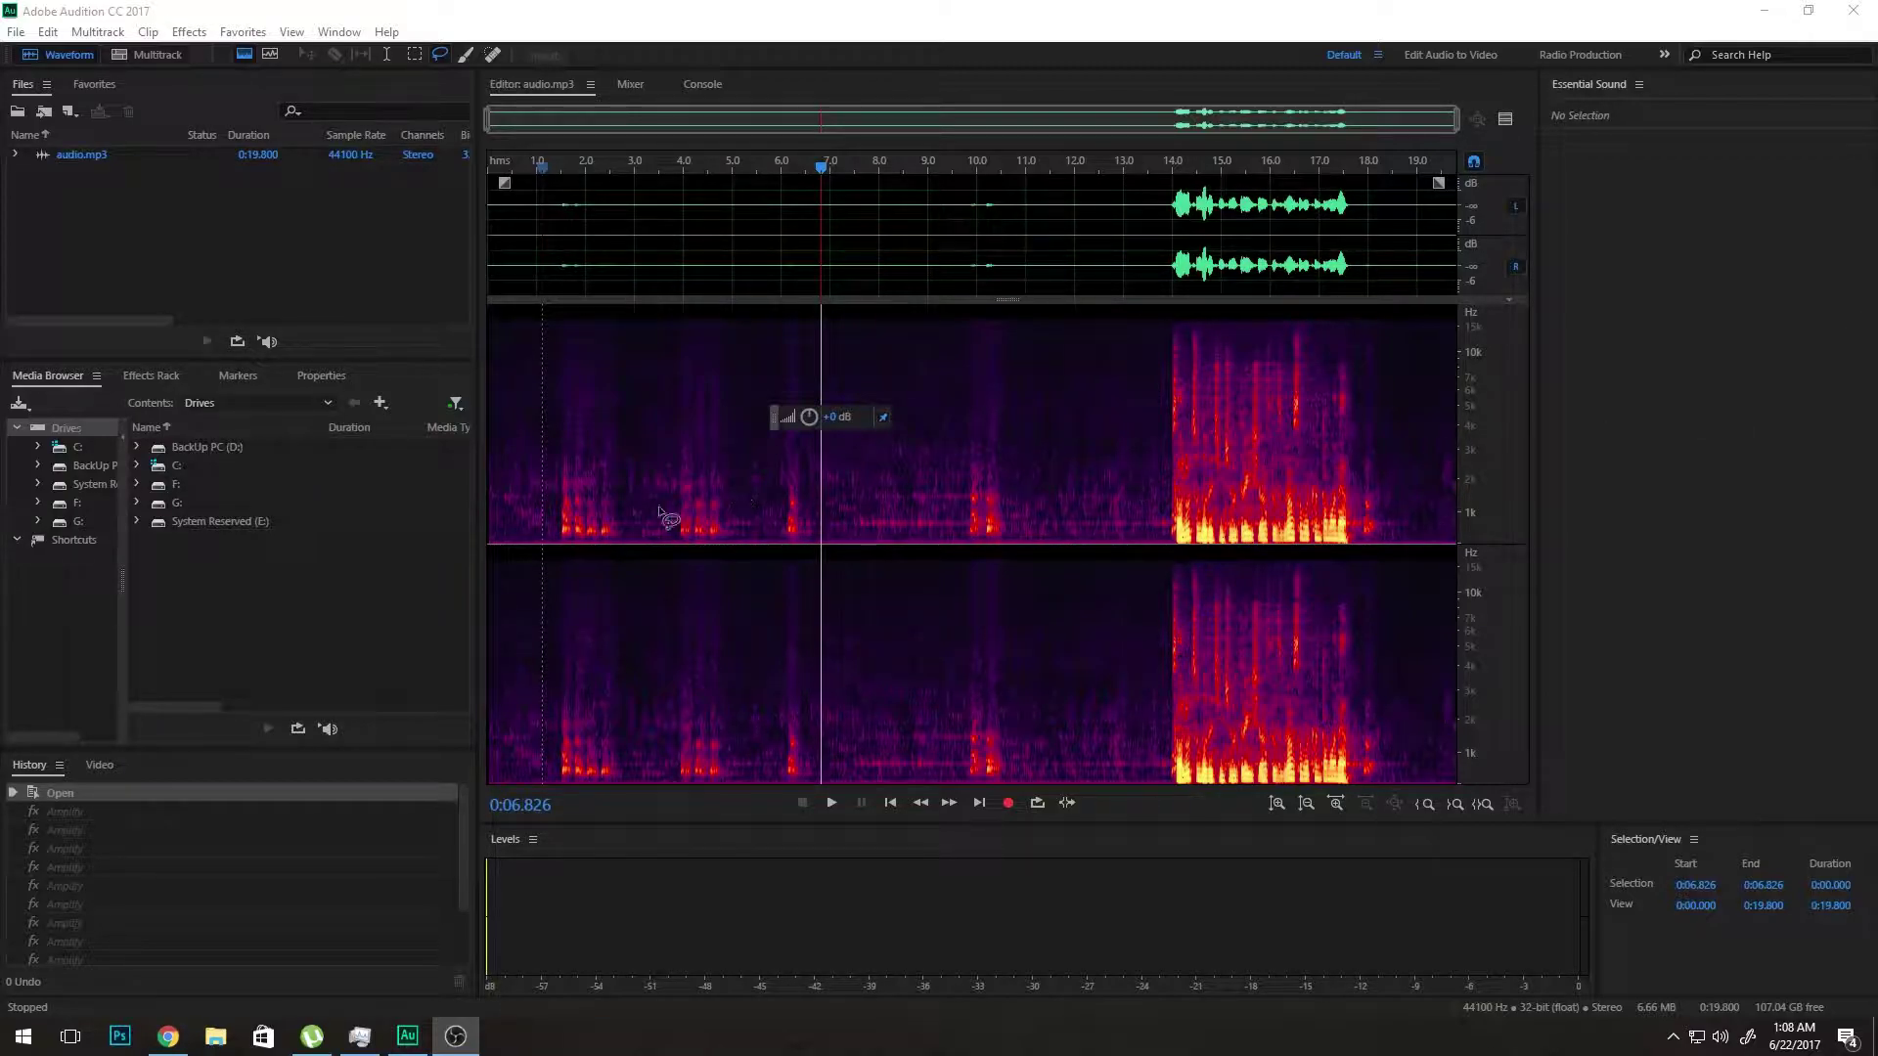
- Listen to the faint noise from about 1.3 s and to the start of the loud speech from about 13.7 s
click(554, 504)
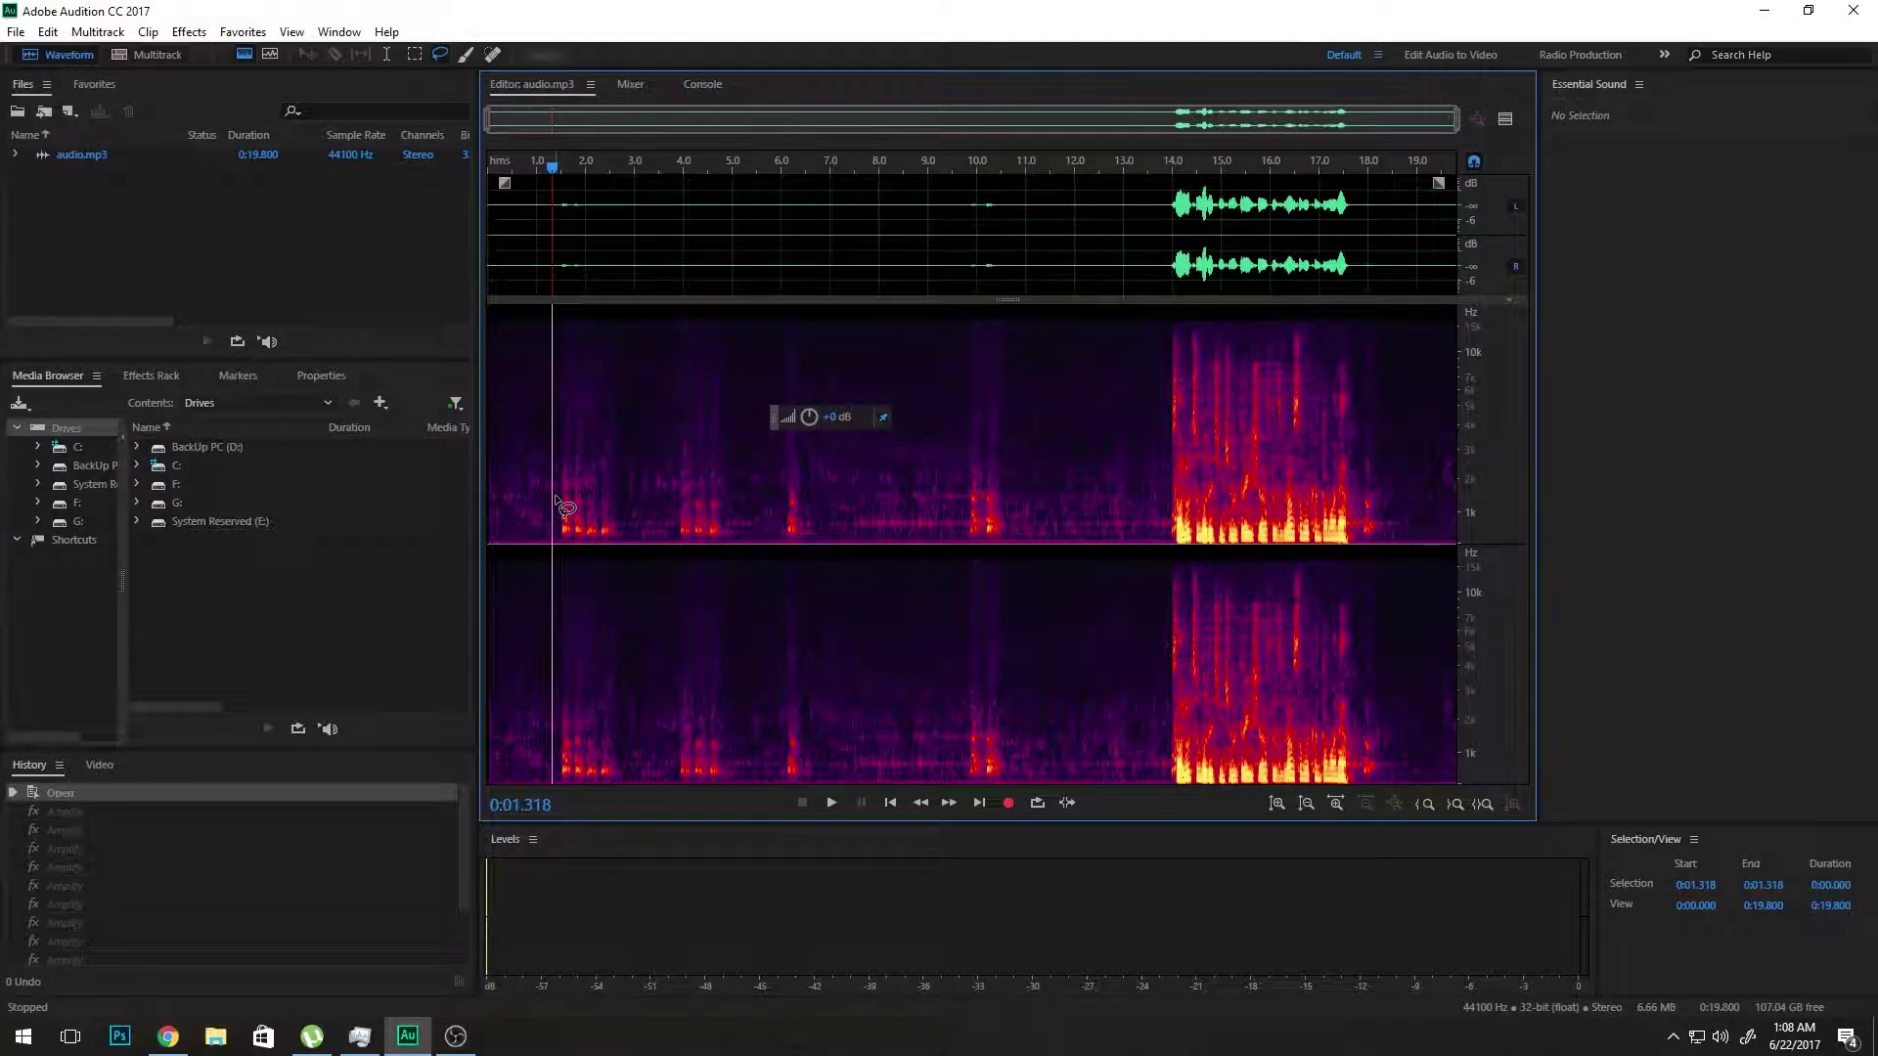
key(space)
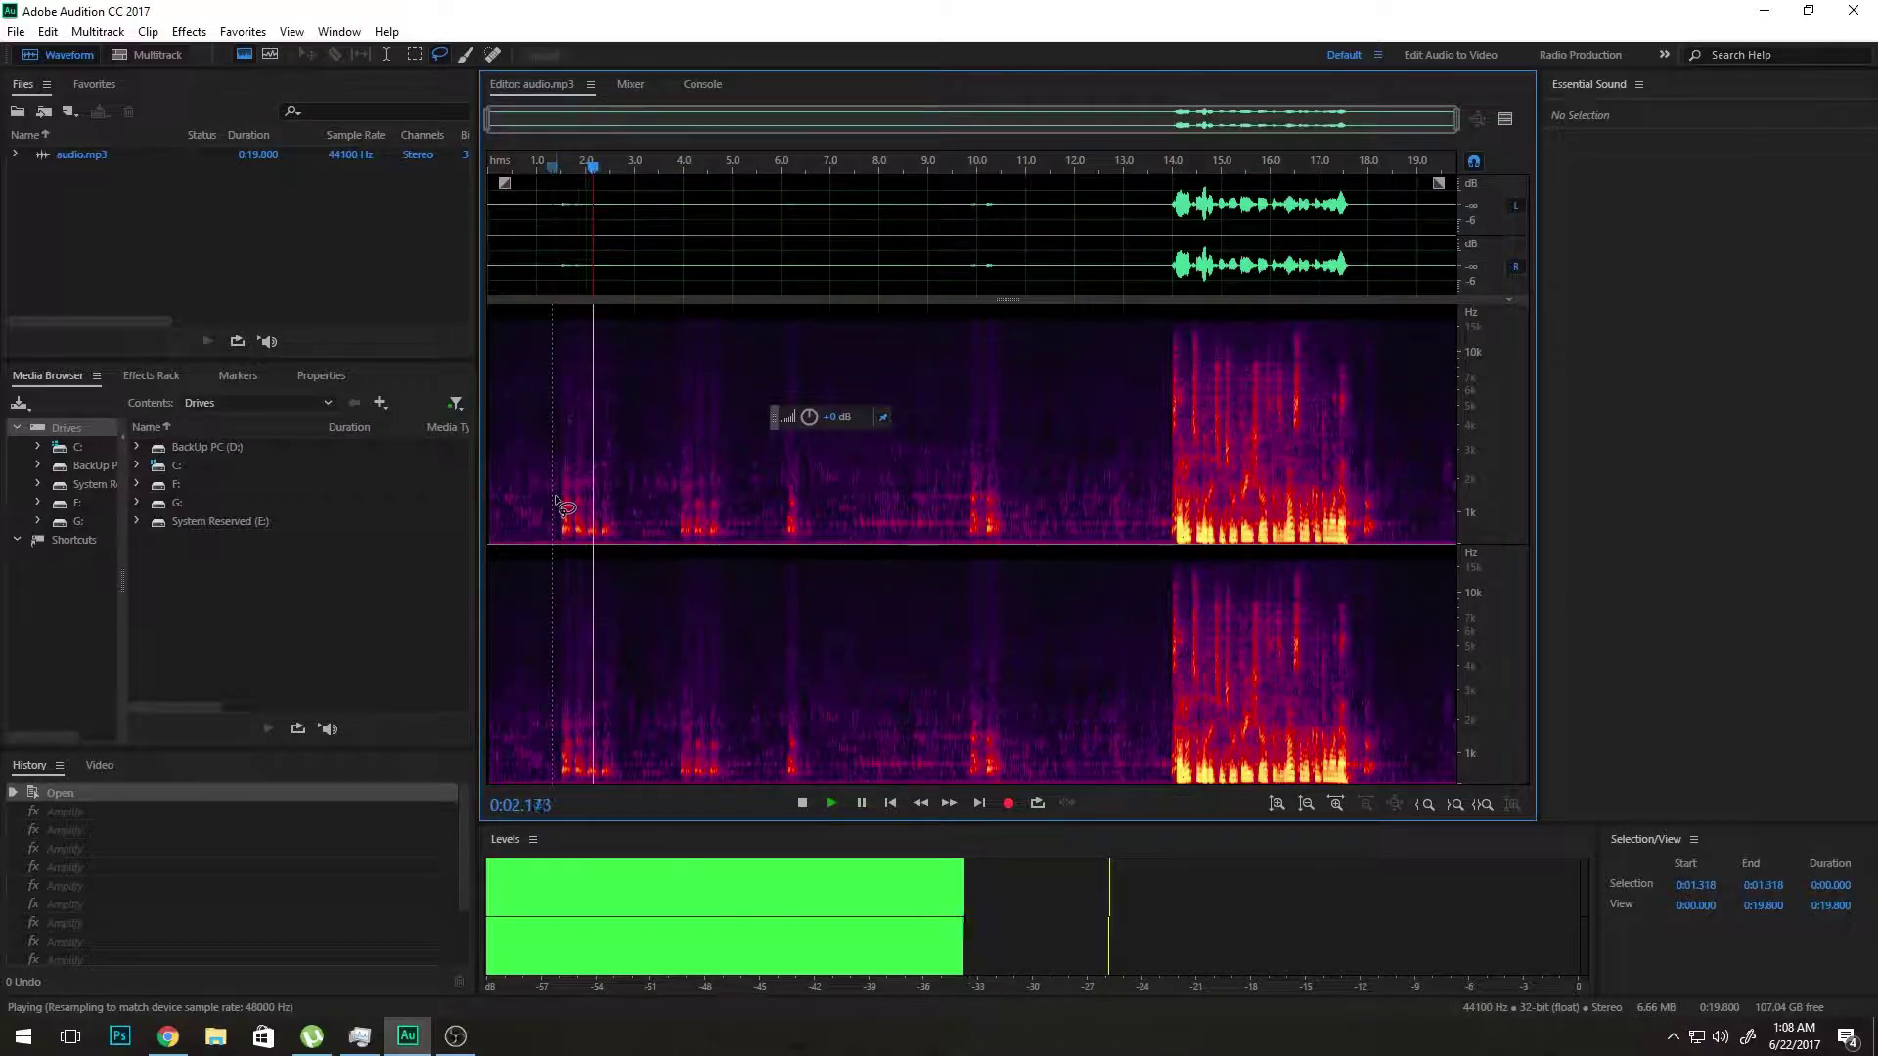
key(space)
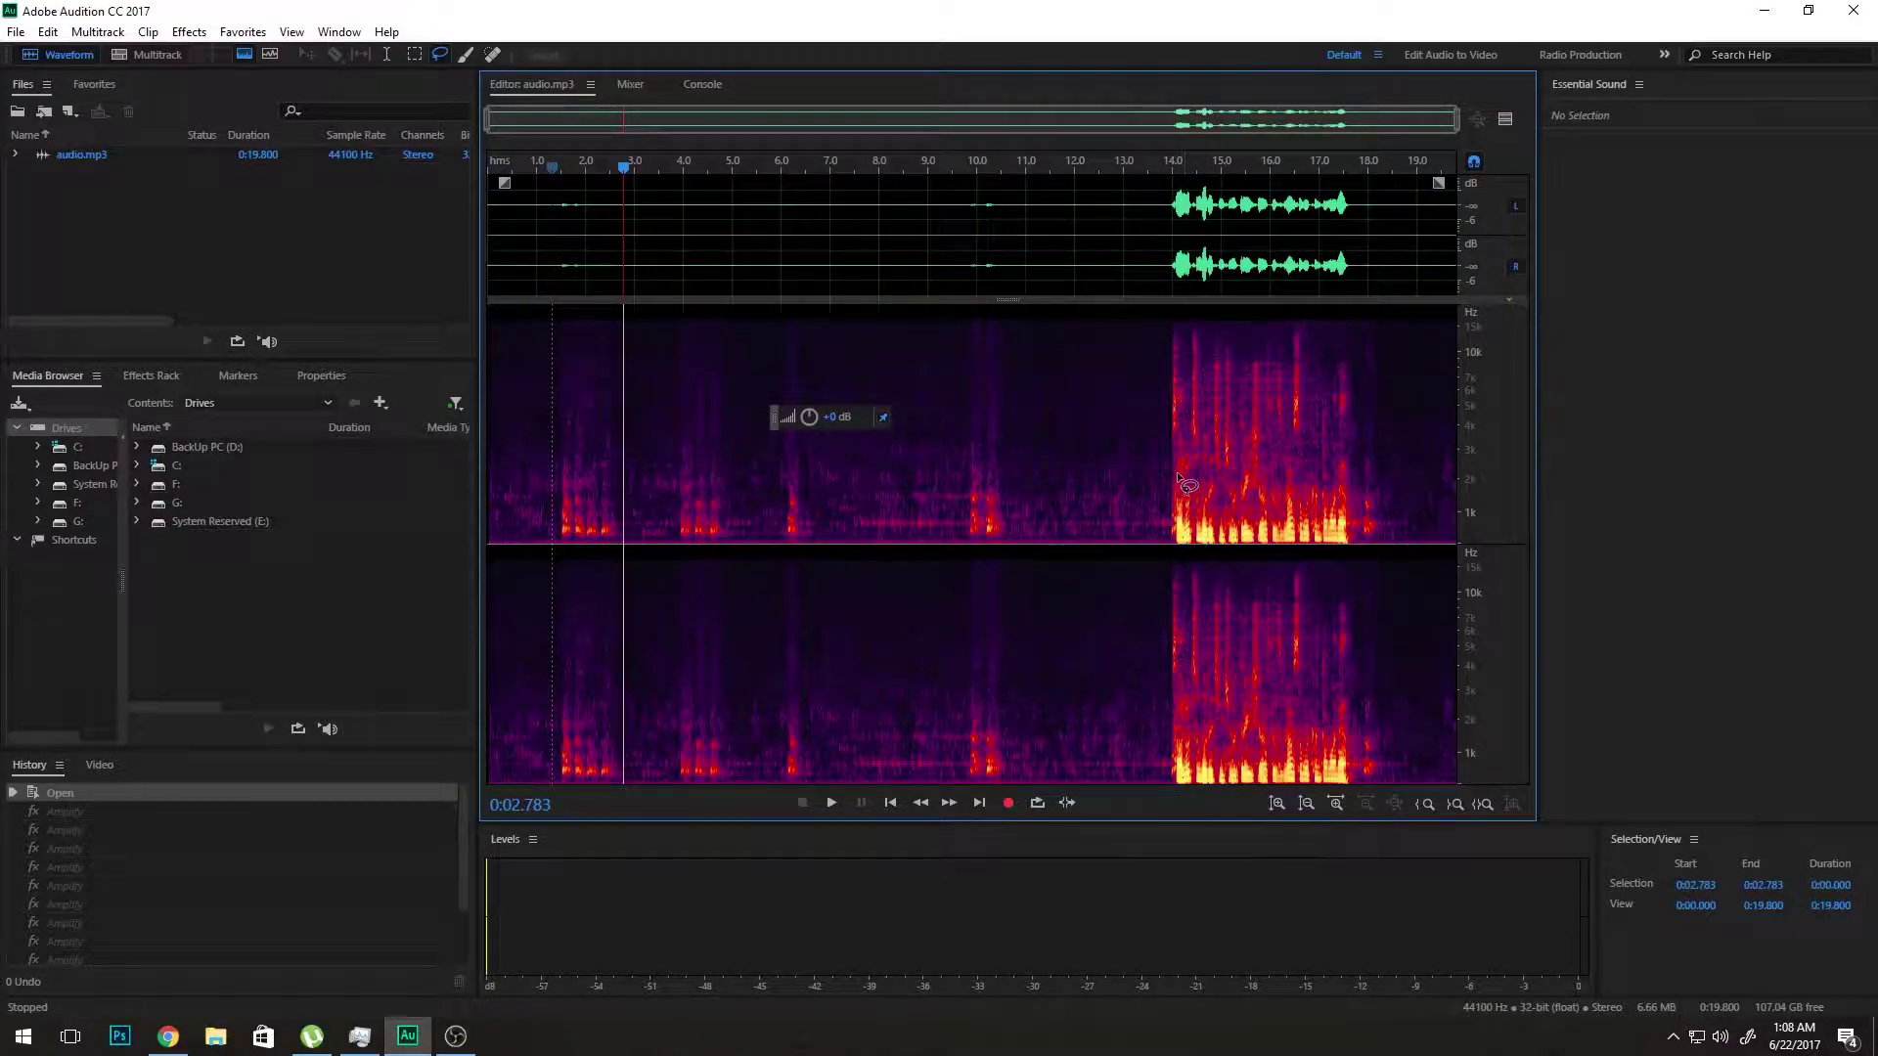
click(1160, 542)
key(space)
key(space)
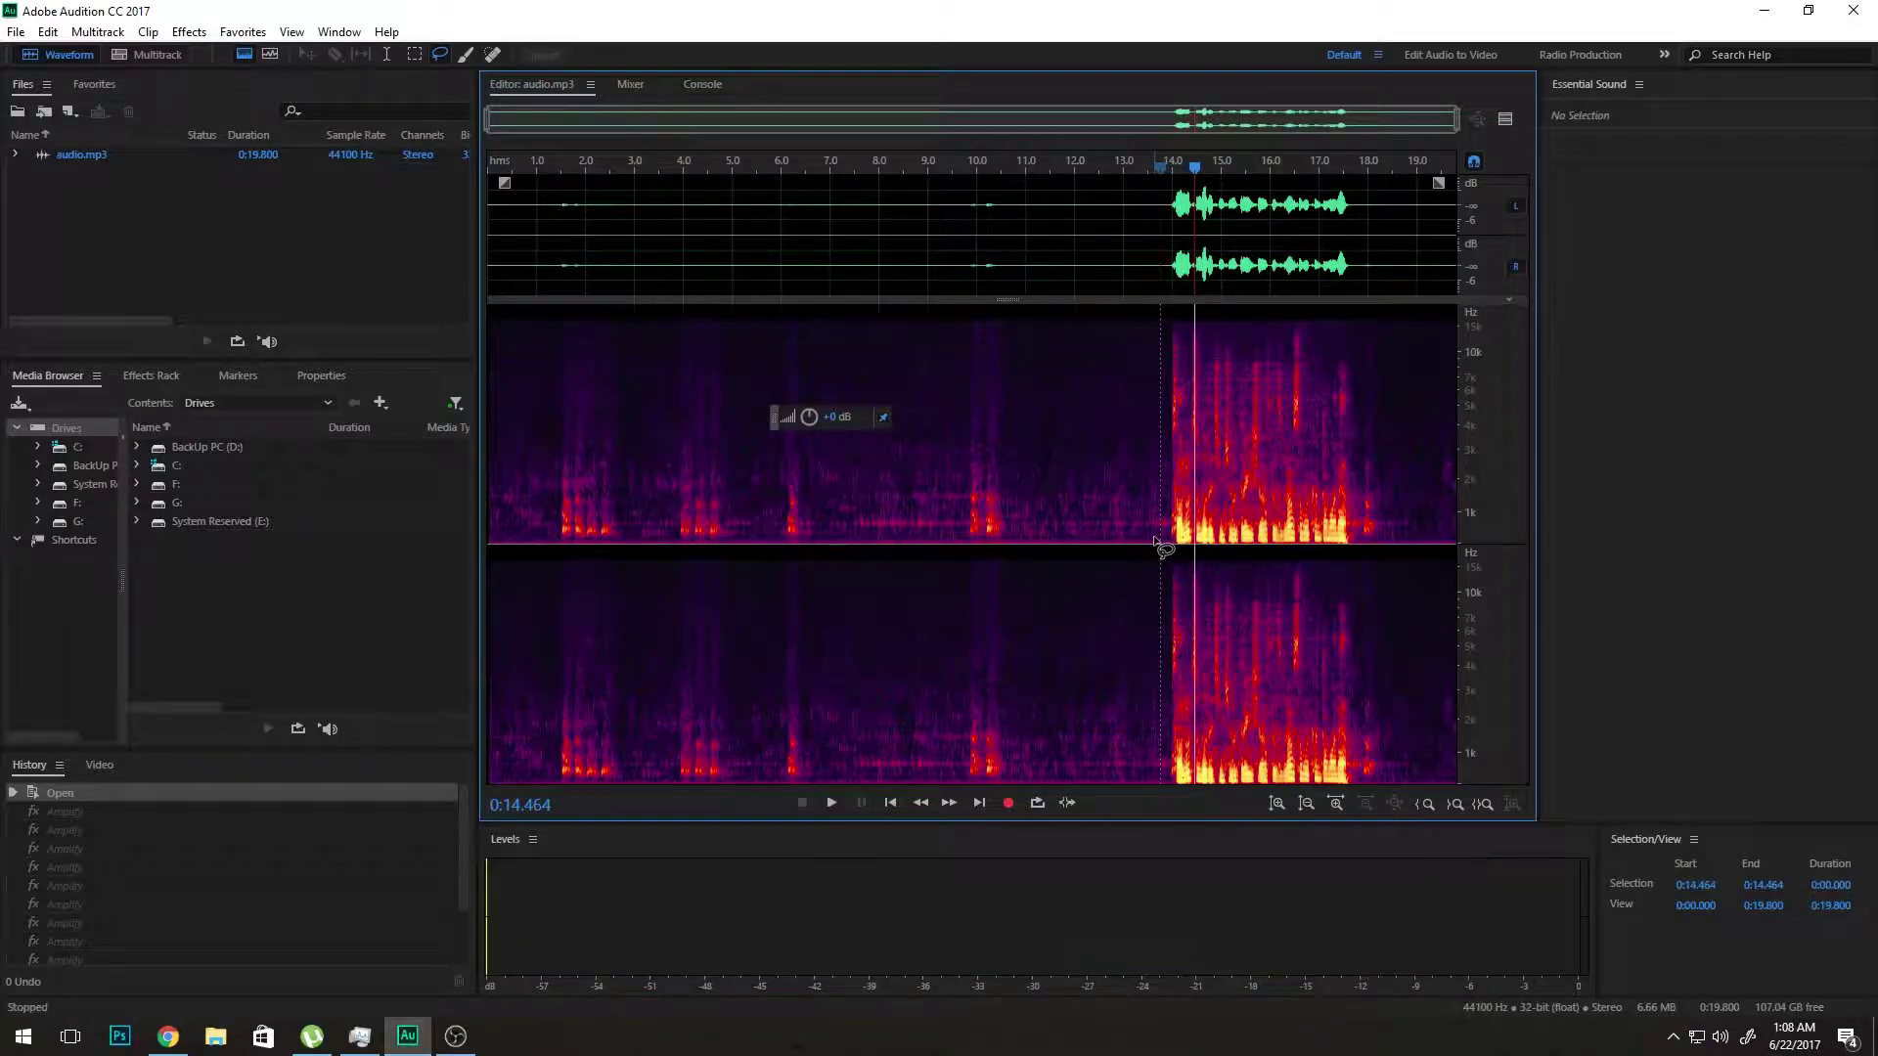
- Listen to the recording just after the speech at about 17.7 s and to the last part of the speech
click(1353, 540)
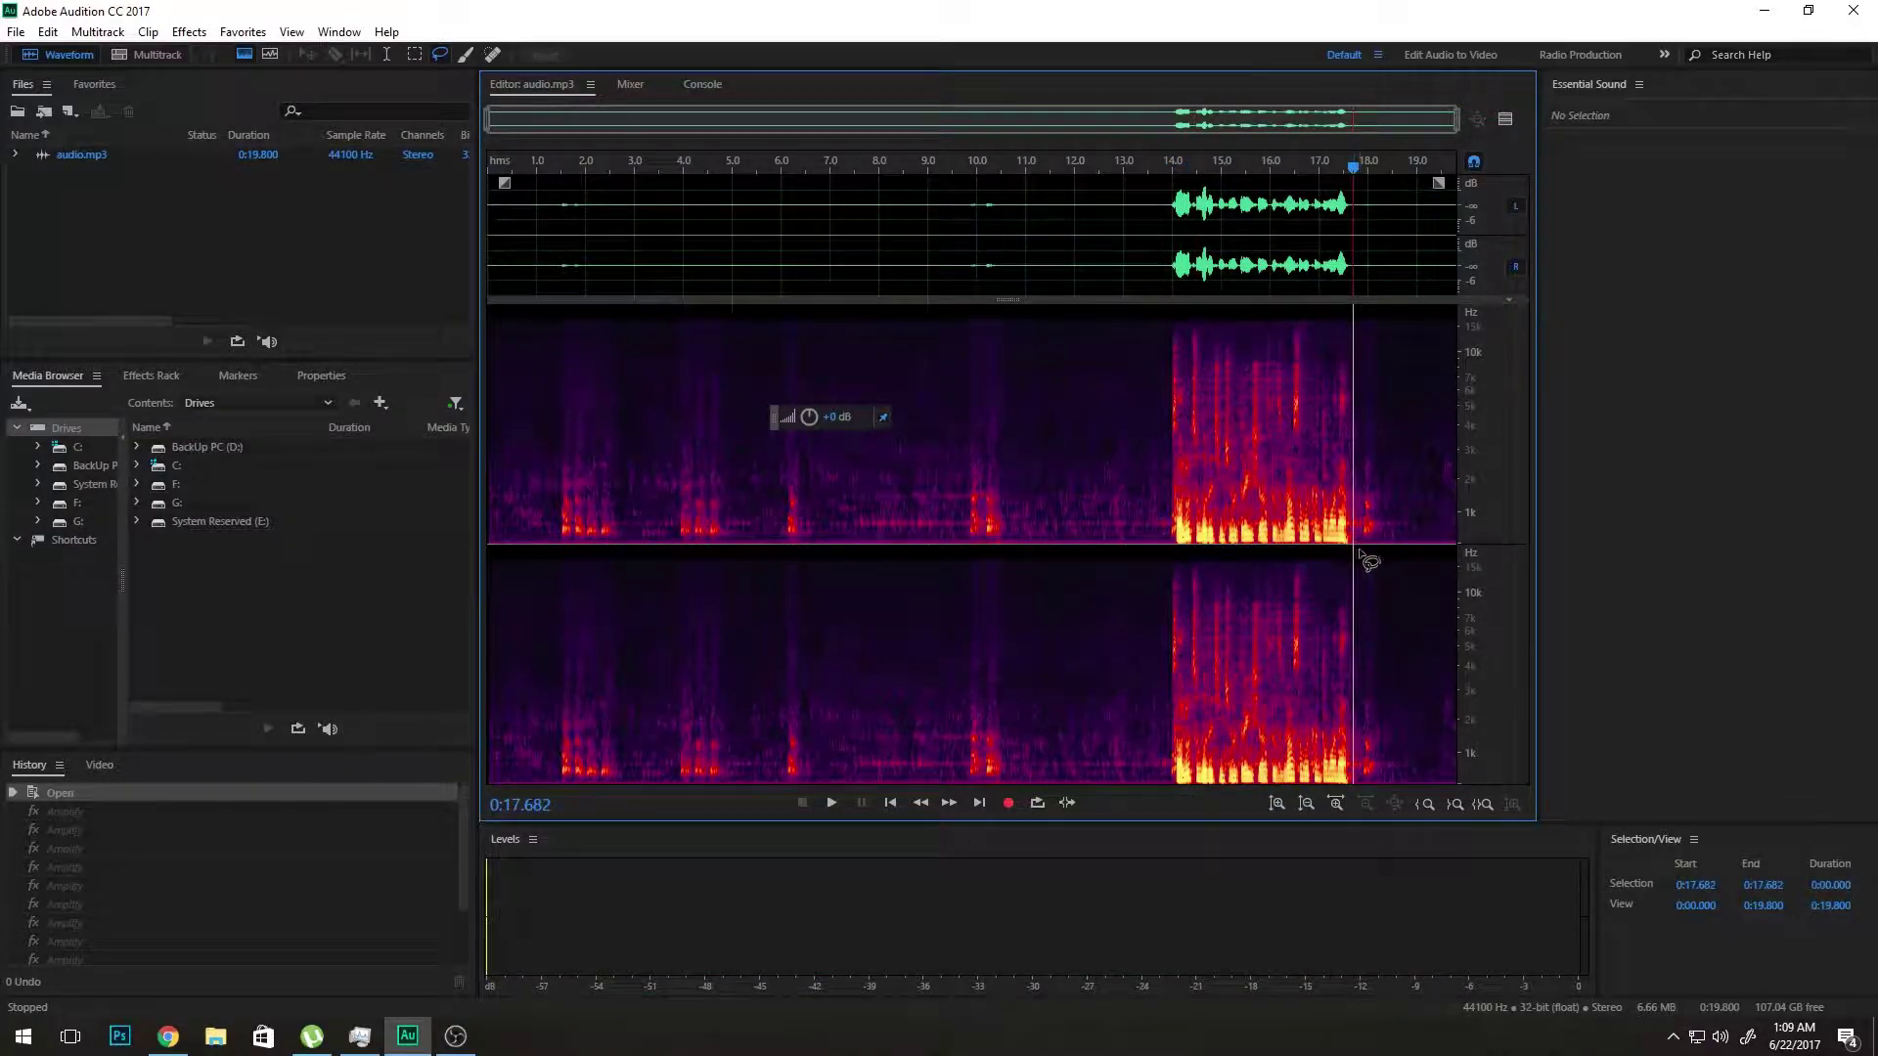
key(space)
key(space)
click(1300, 543)
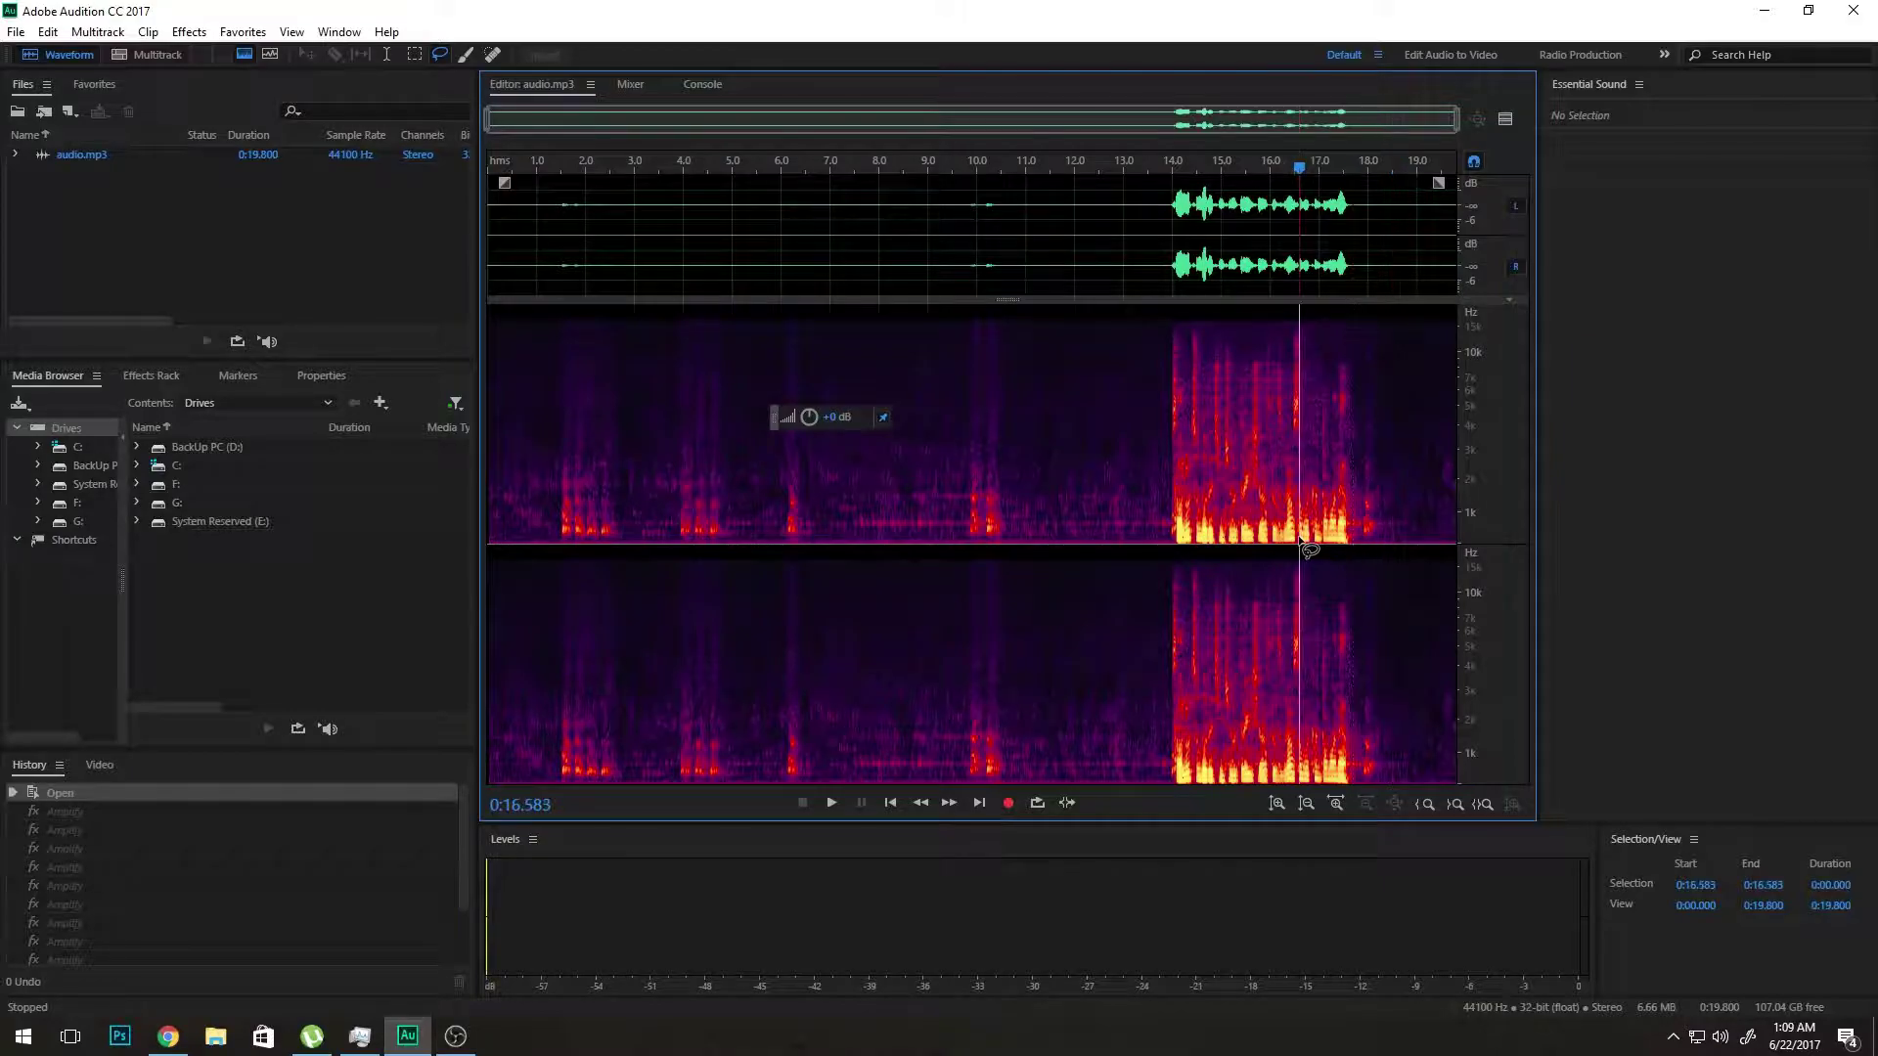
click(1289, 541)
key(space)
key(space)
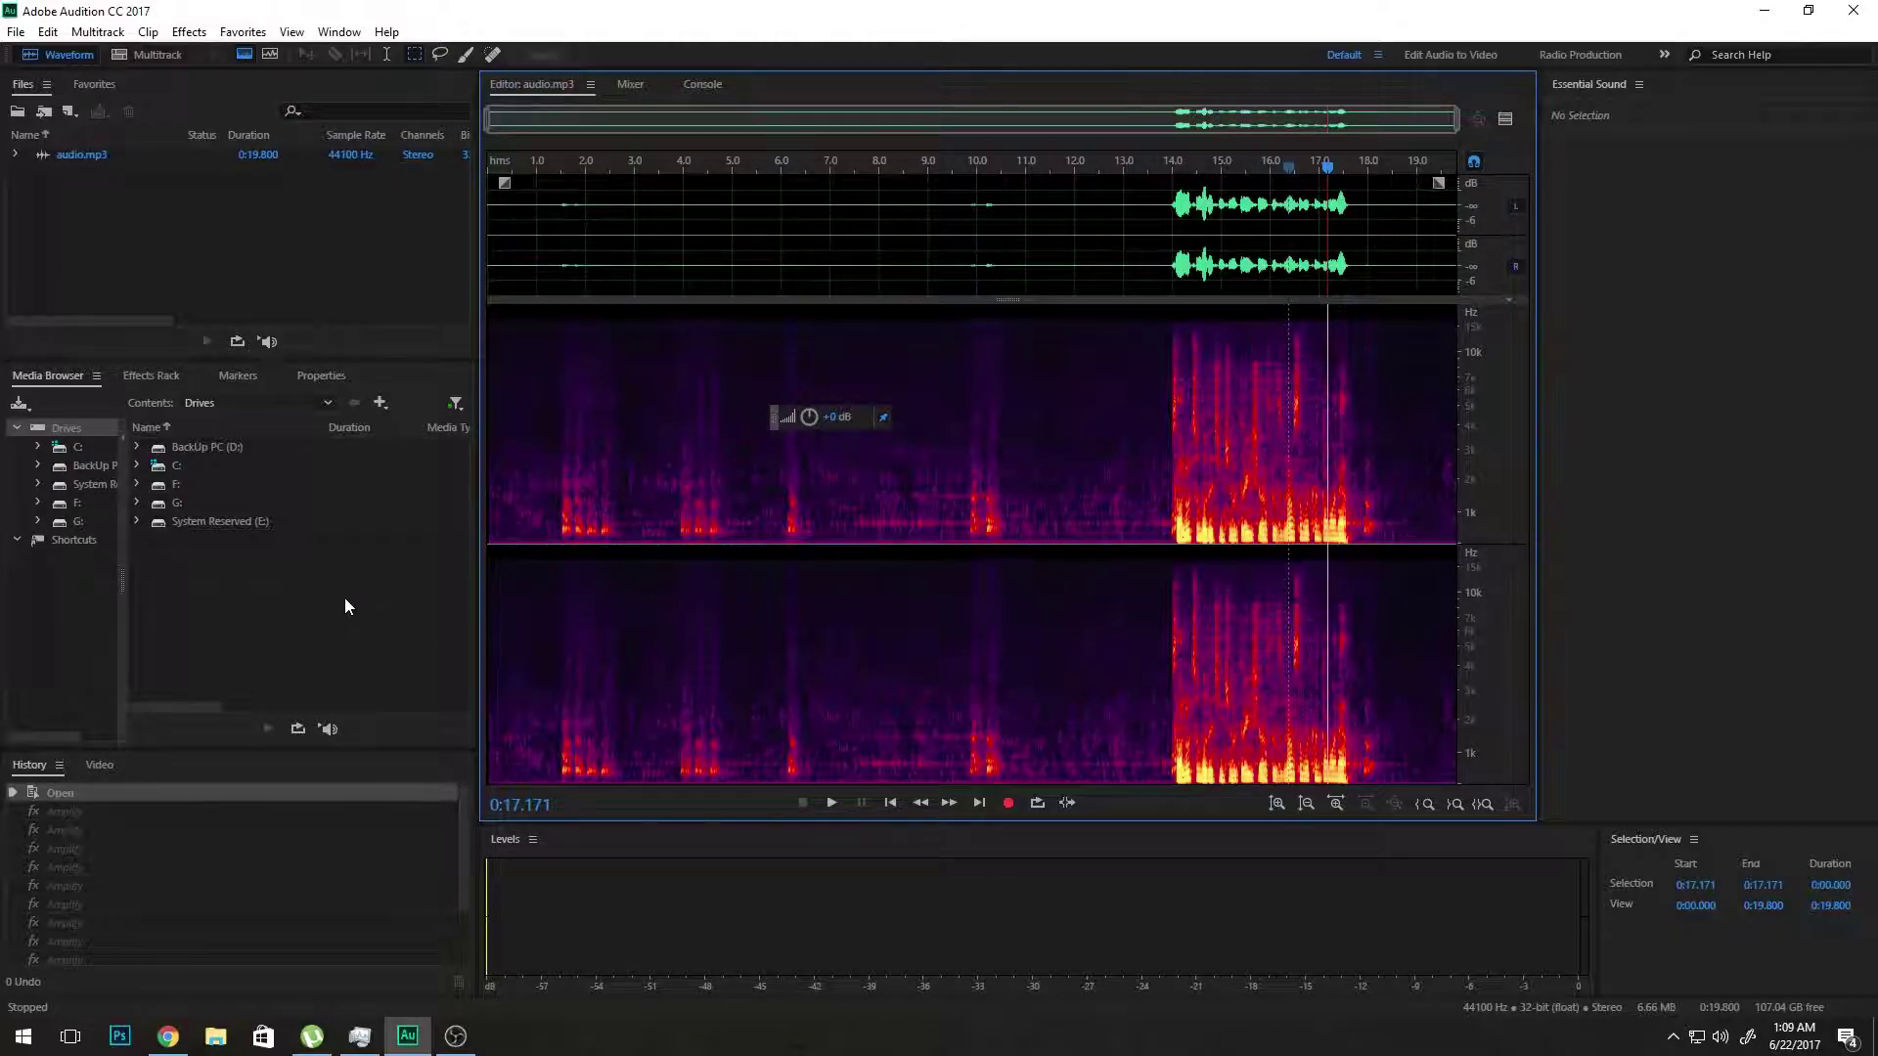
- Marquee-select and play the noise from about 1.2 to 3.0 s across the spectrum, and lower its gain to silence
drag(548, 328, 634, 543)
key(space)
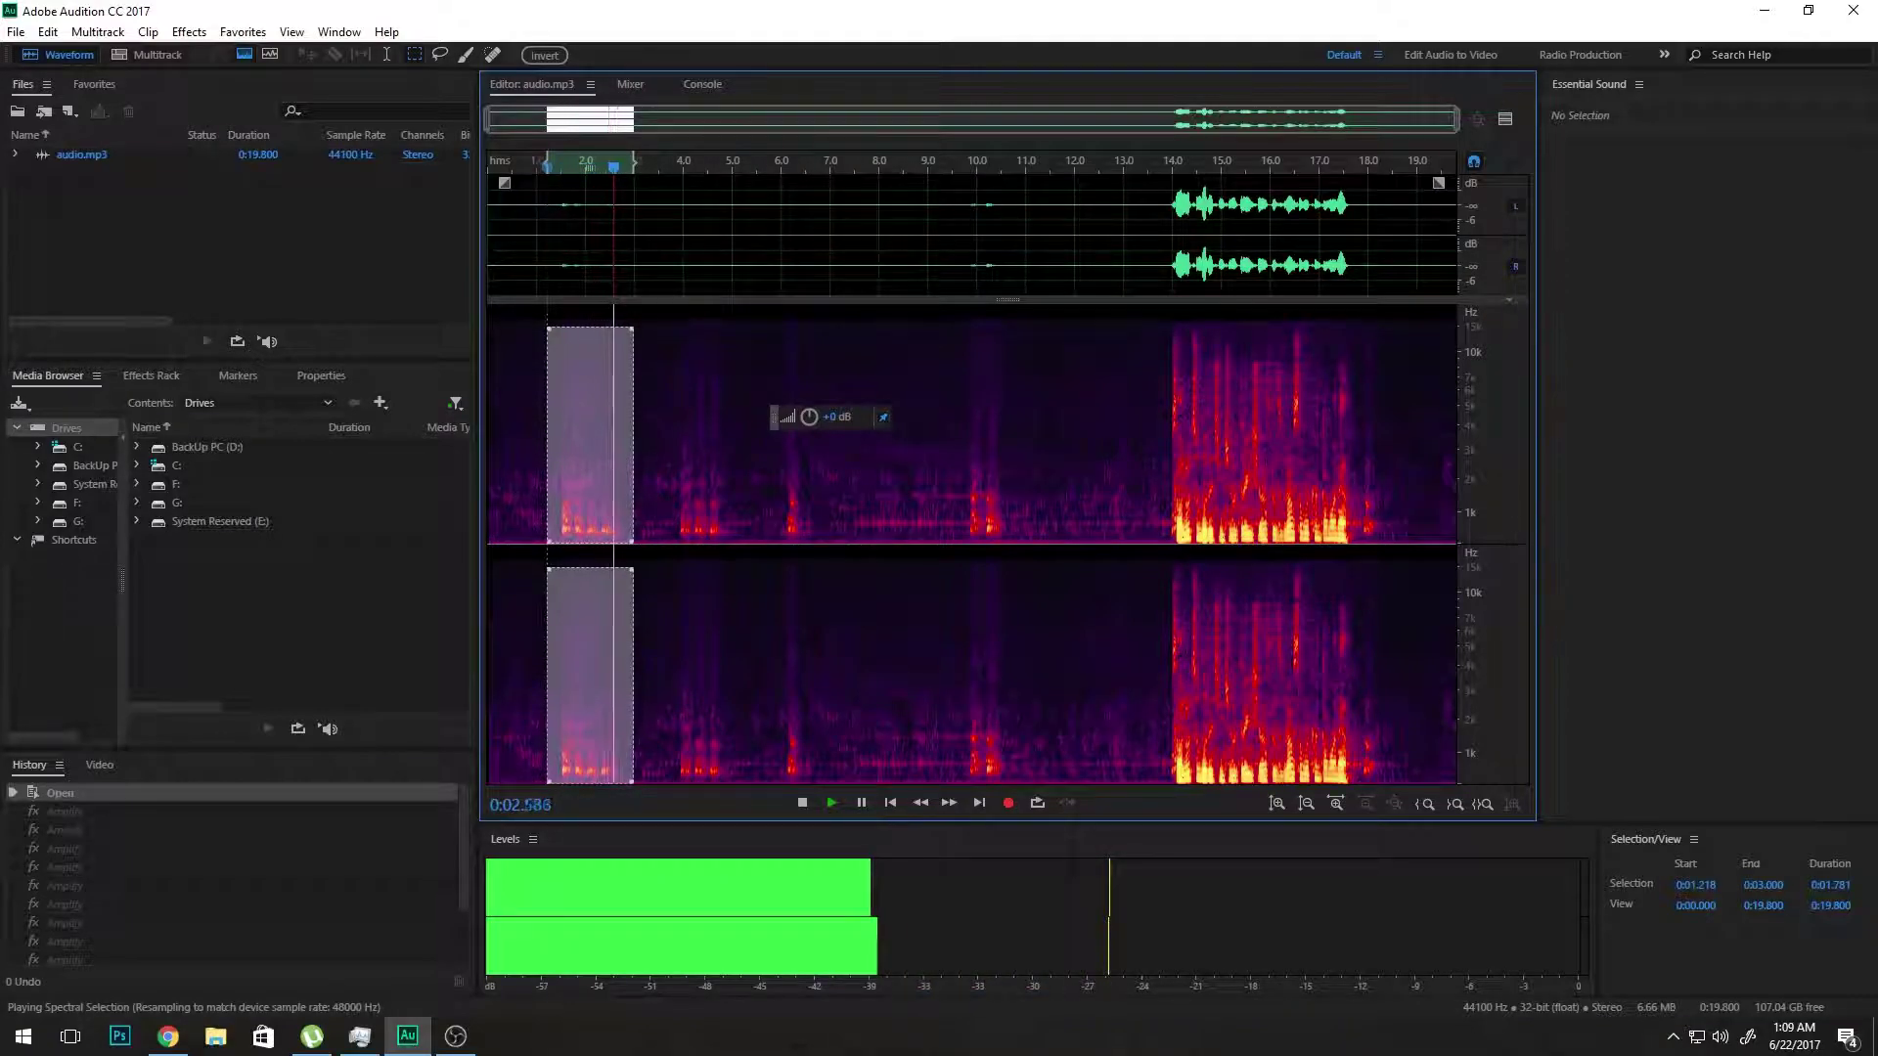
click(829, 418)
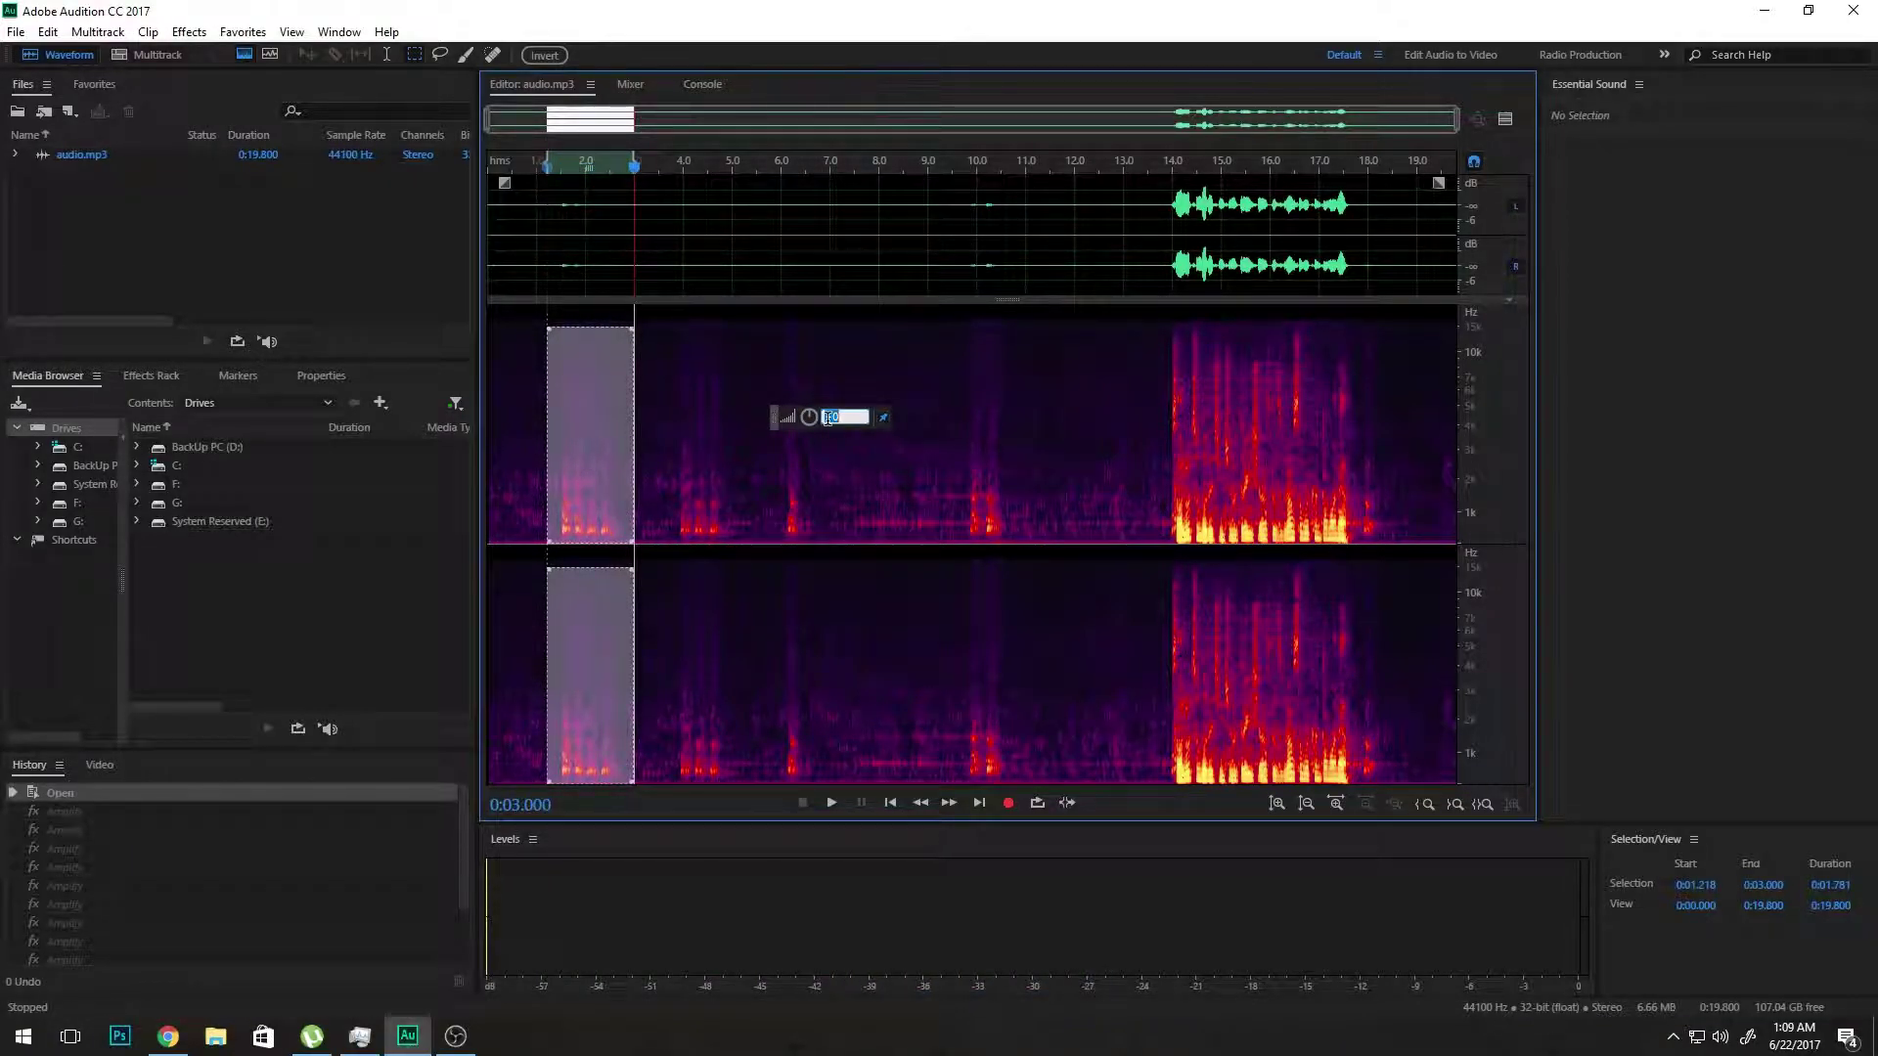
key(Return)
- Marquee-select the noise from about 3.7 to 5.2 s across the spectrum and lower its gain to silence
drag(670, 329, 741, 544)
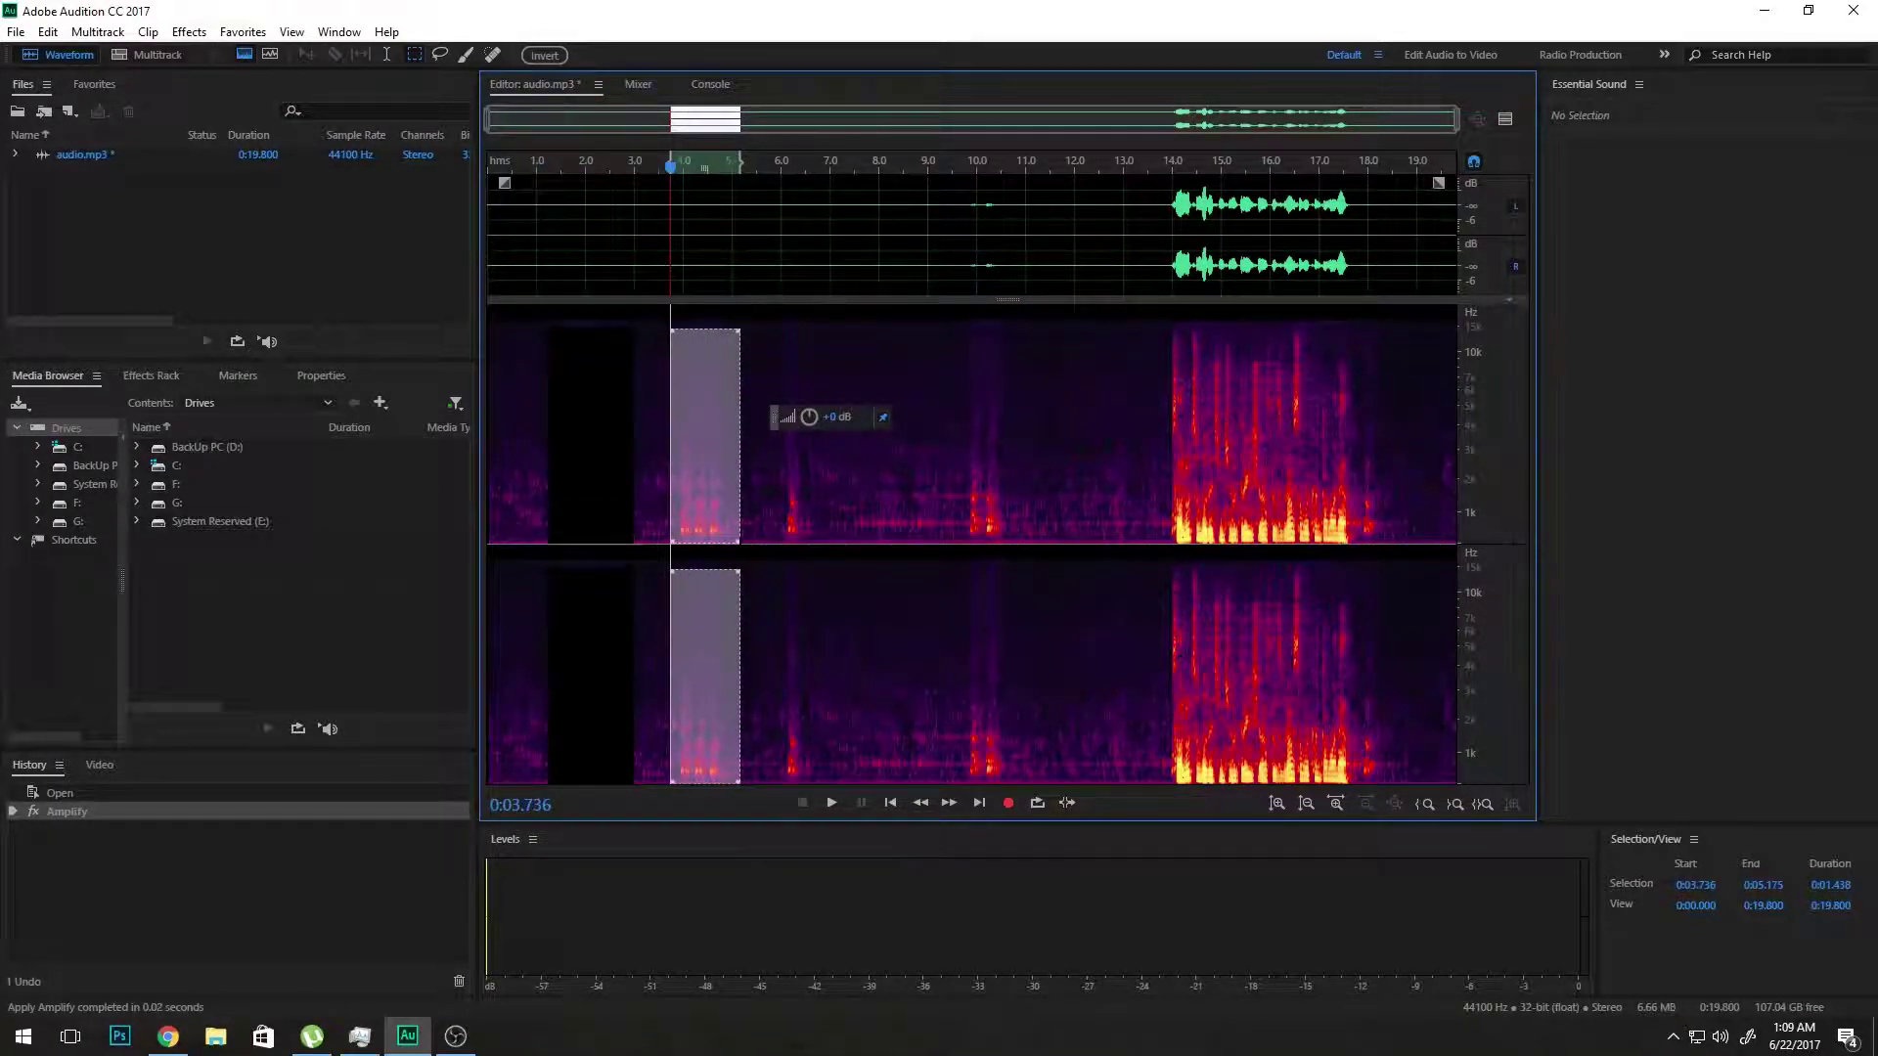
click(836, 417)
text(-9)
key(Return)
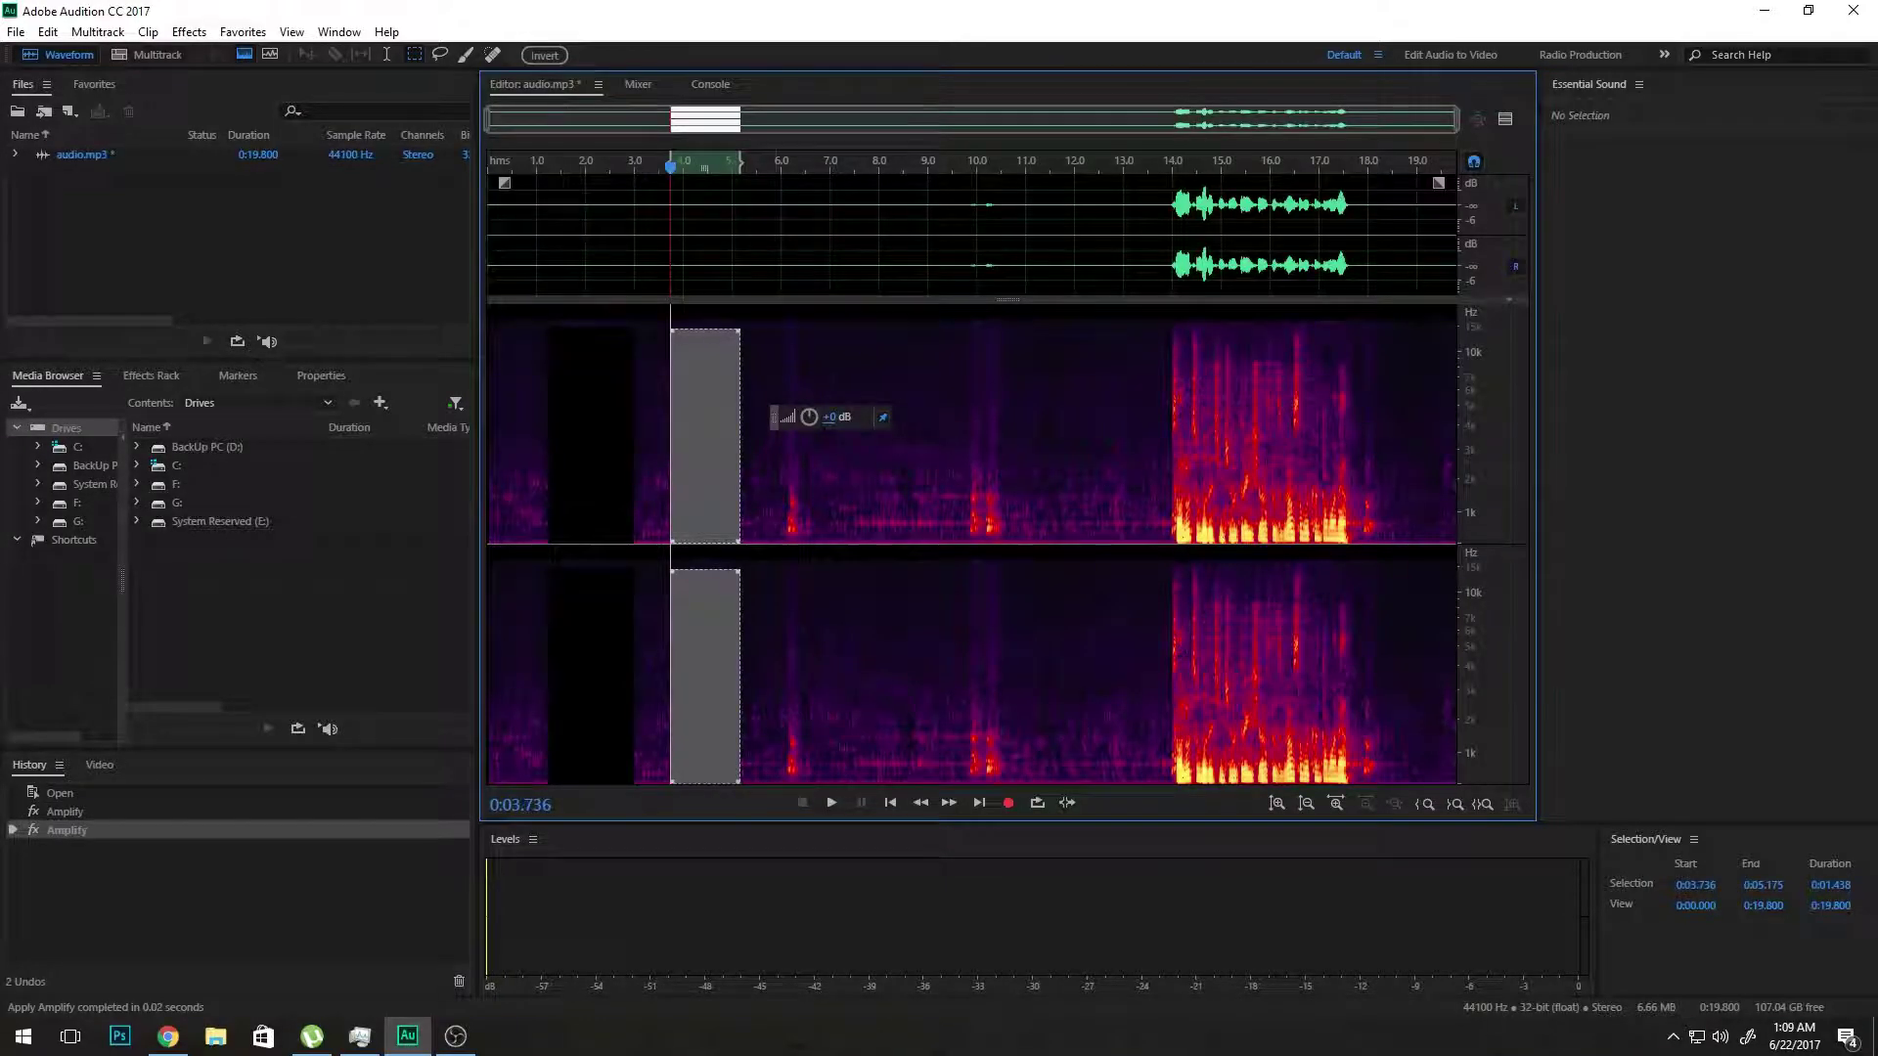
- Marquee-select the noise from about 5.8 to 6.9 s across the spectrum and apply a gain of -99 dB
click(773, 328)
drag(773, 577, 823, 579)
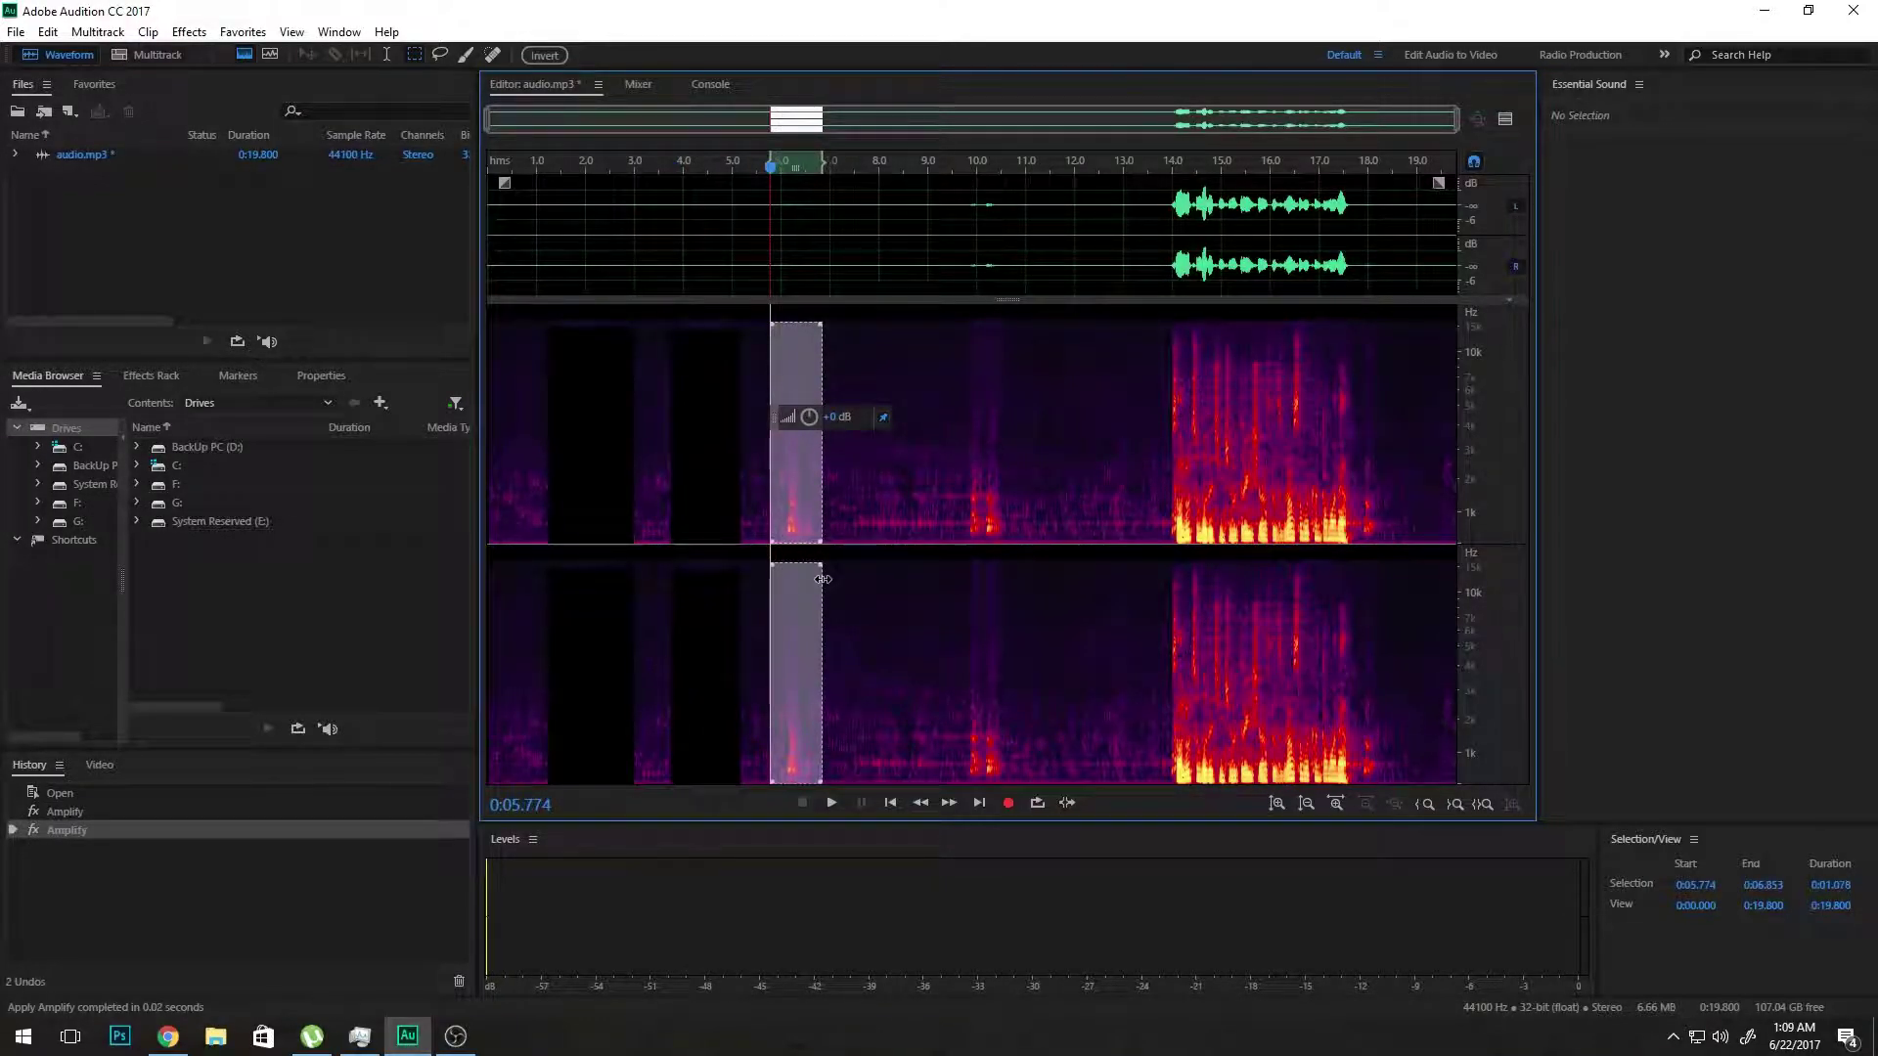
click(832, 416)
text(-99)
key(Return)
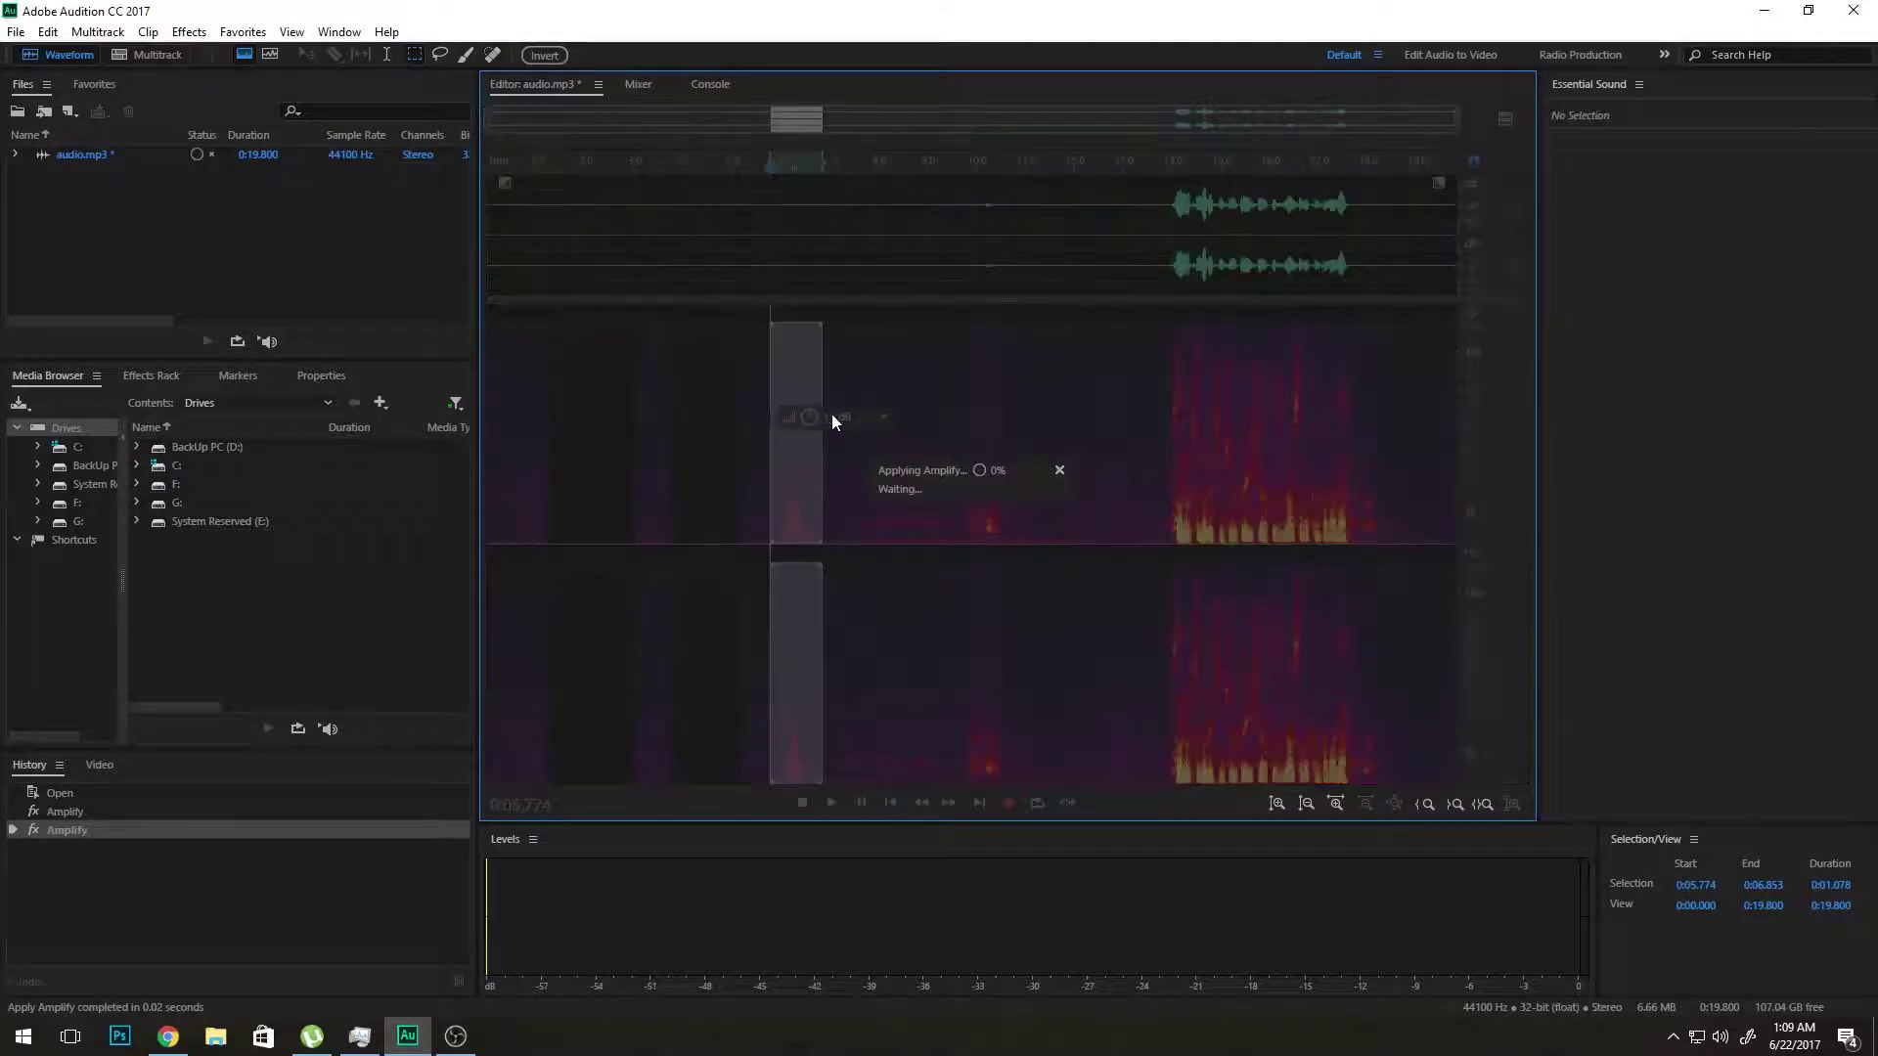
- Marquee-select the noise from about 9.2 to 11.5 s across the spectrum and apply a gain of -99 dB
drag(936, 316, 1051, 558)
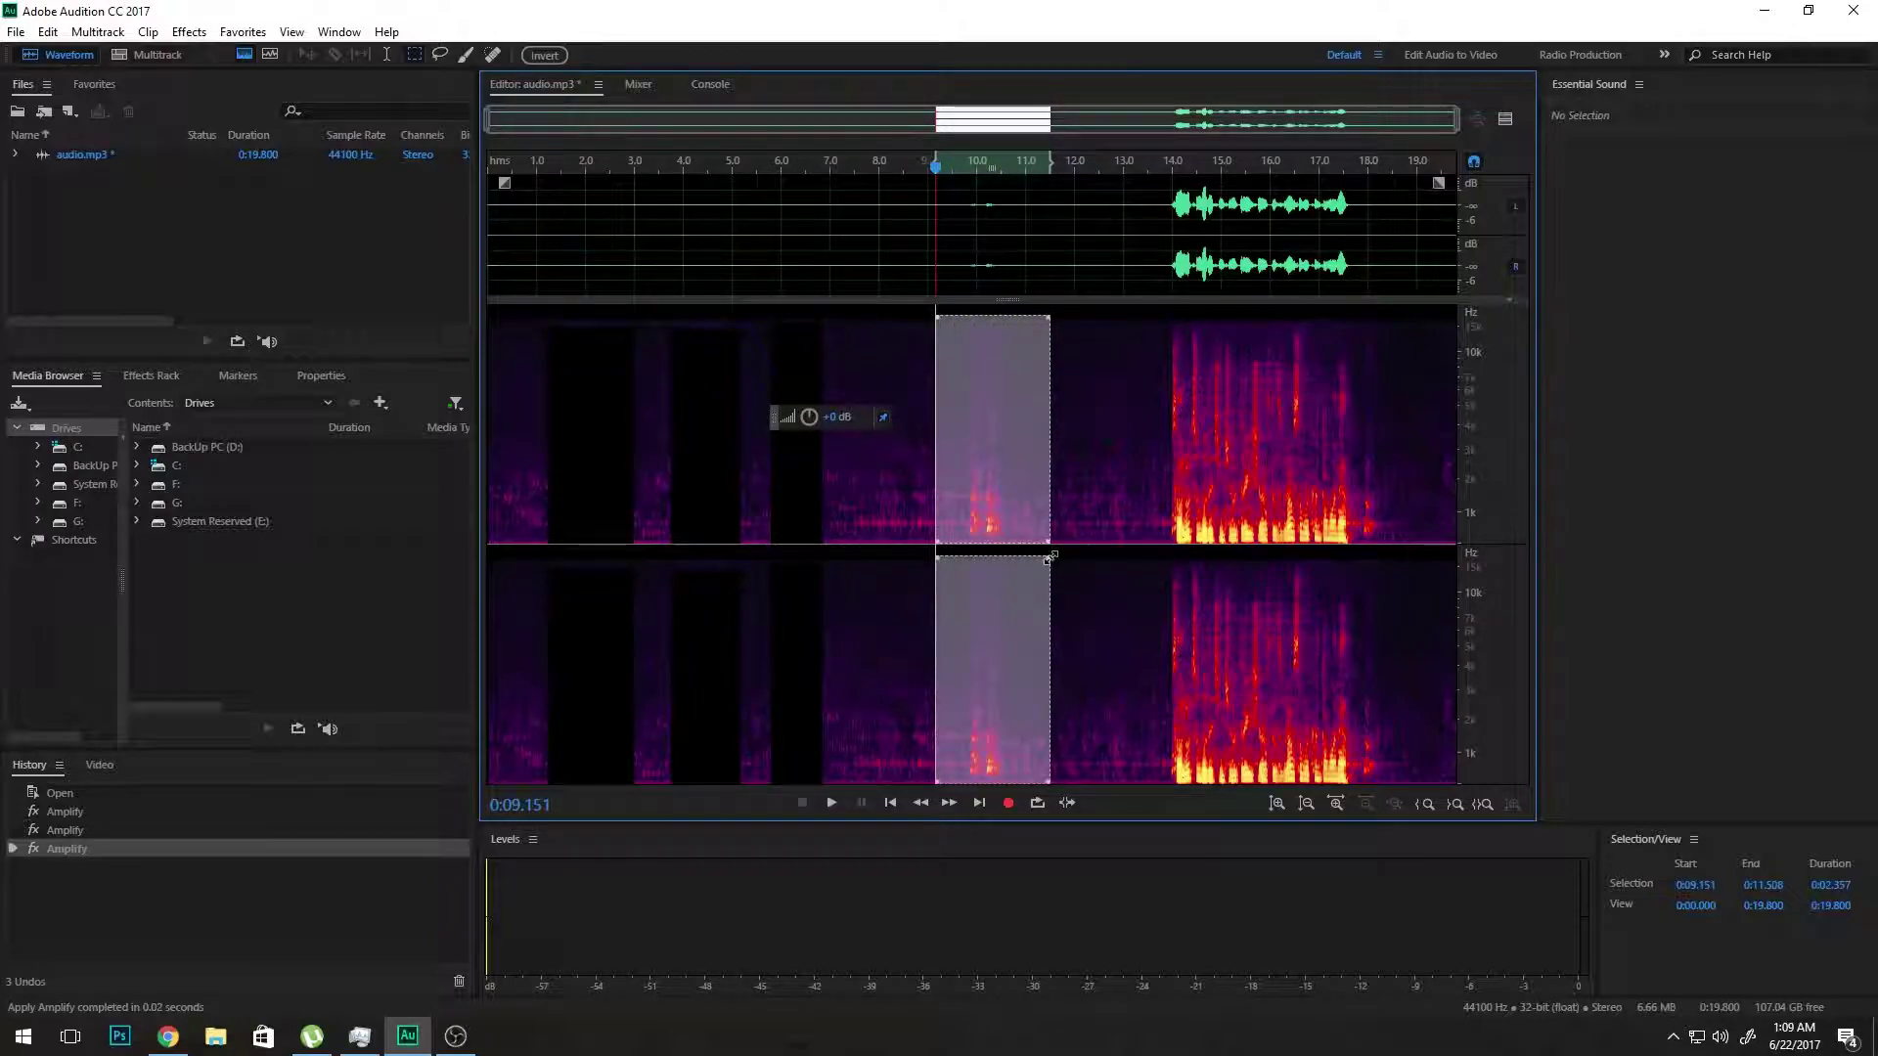
click(834, 417)
text(-99)
key(Return)
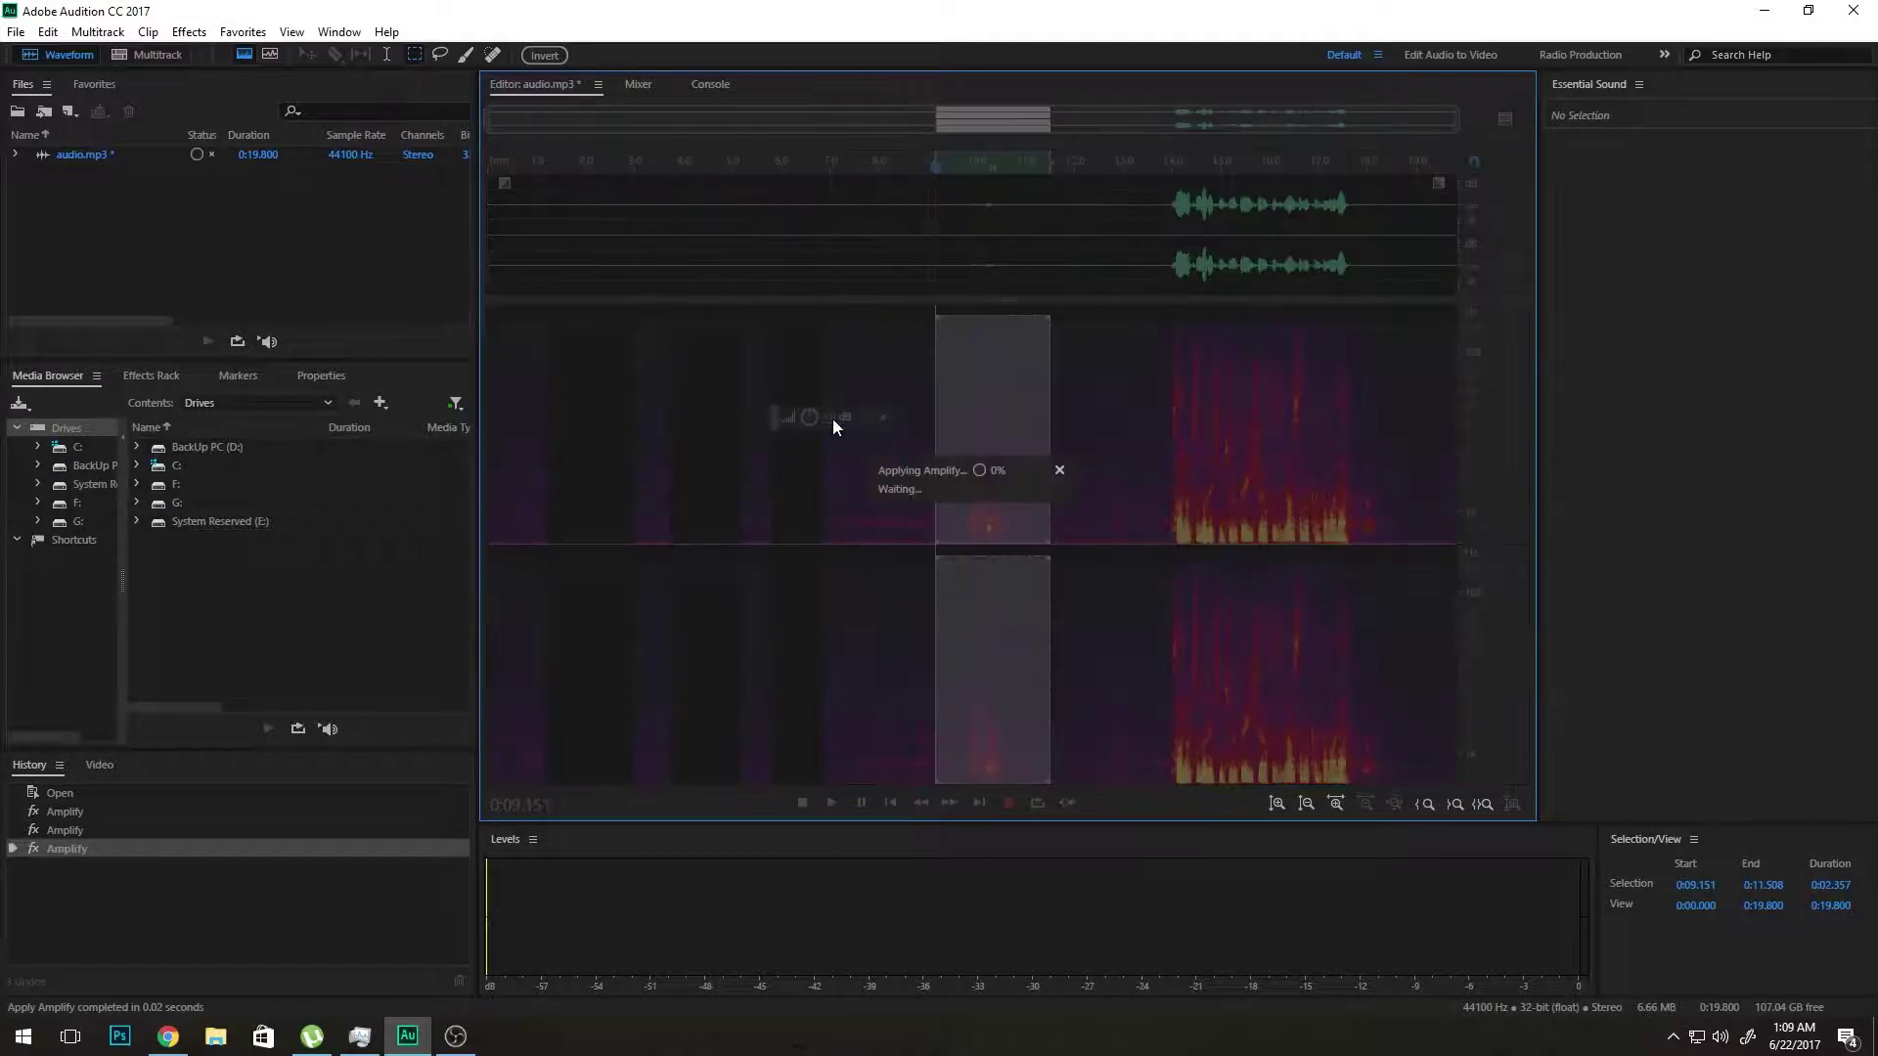
- Play back the edited recording from about 0.4 s to check the silenced sections
click(506, 430)
key(space)
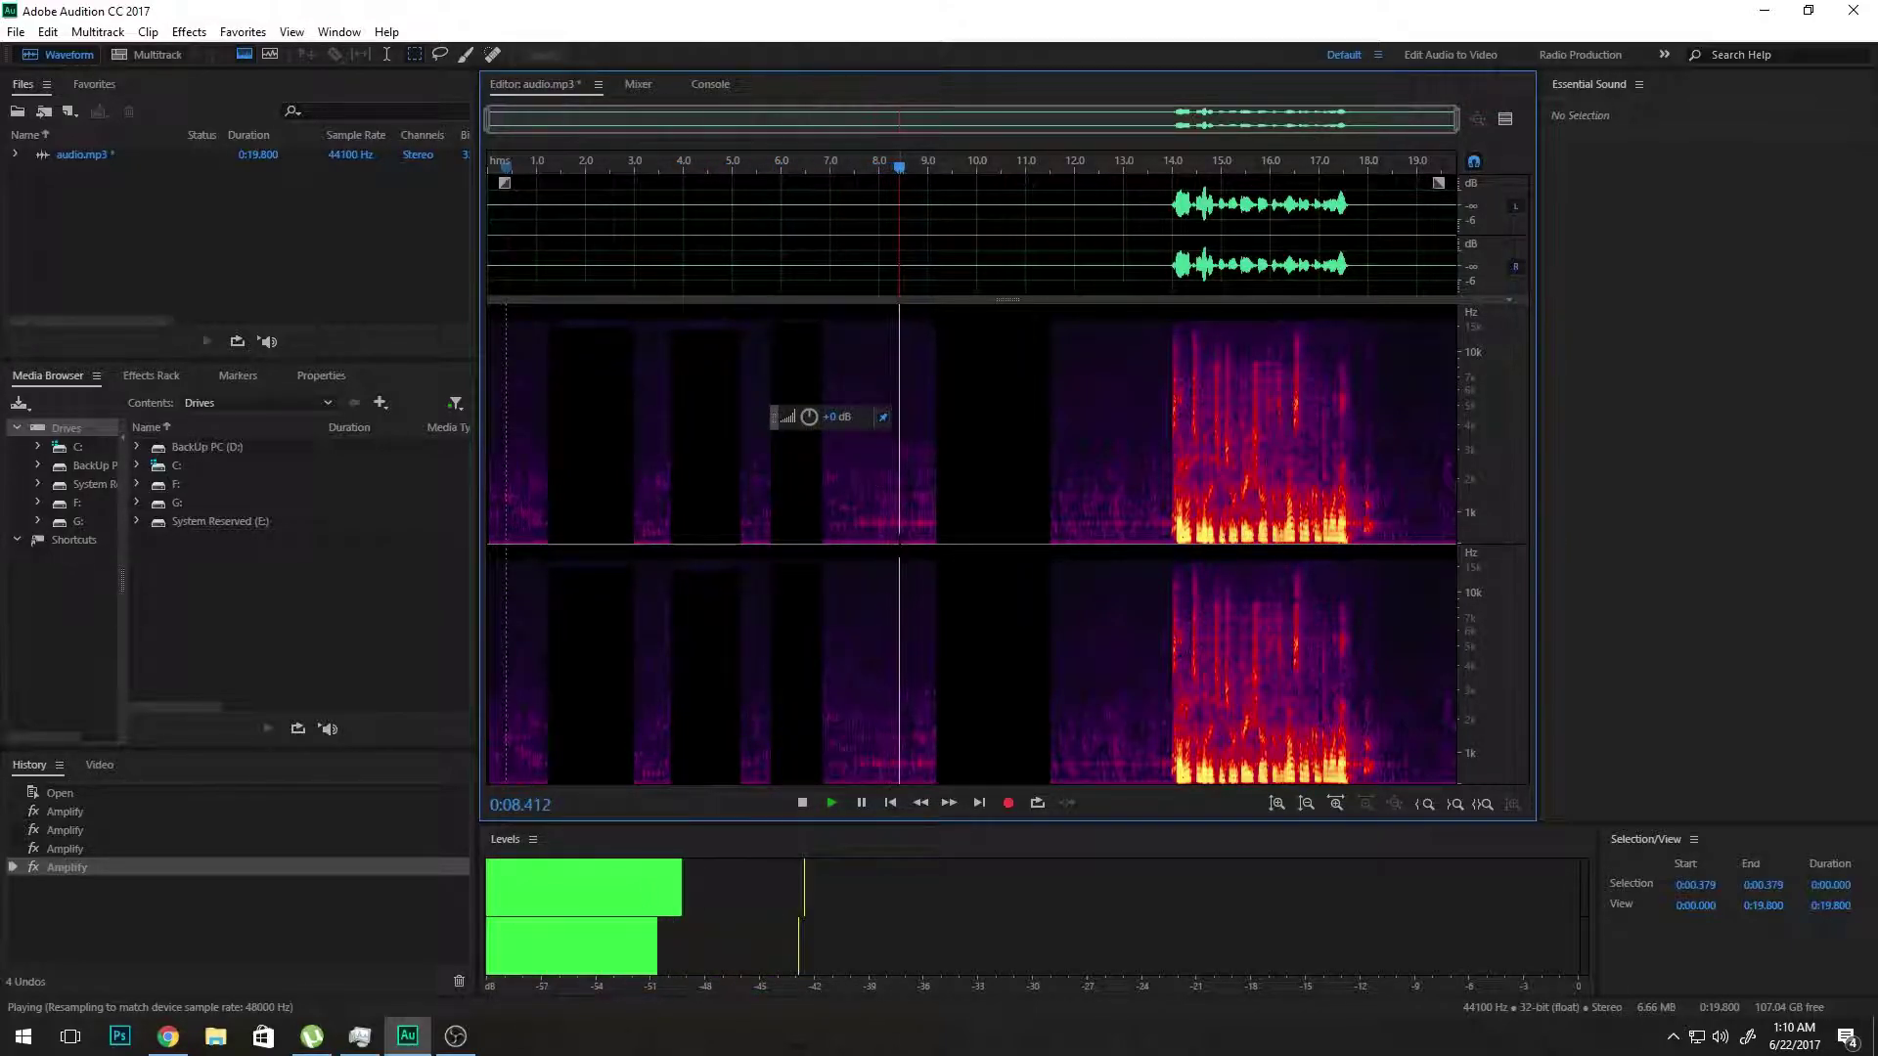
key(space)
- Marquee-select only the low frequencies up to about 1 kHz from 7.2 to 9.2 s and lower their gain to silence
drag(938, 542, 837, 513)
click(827, 413)
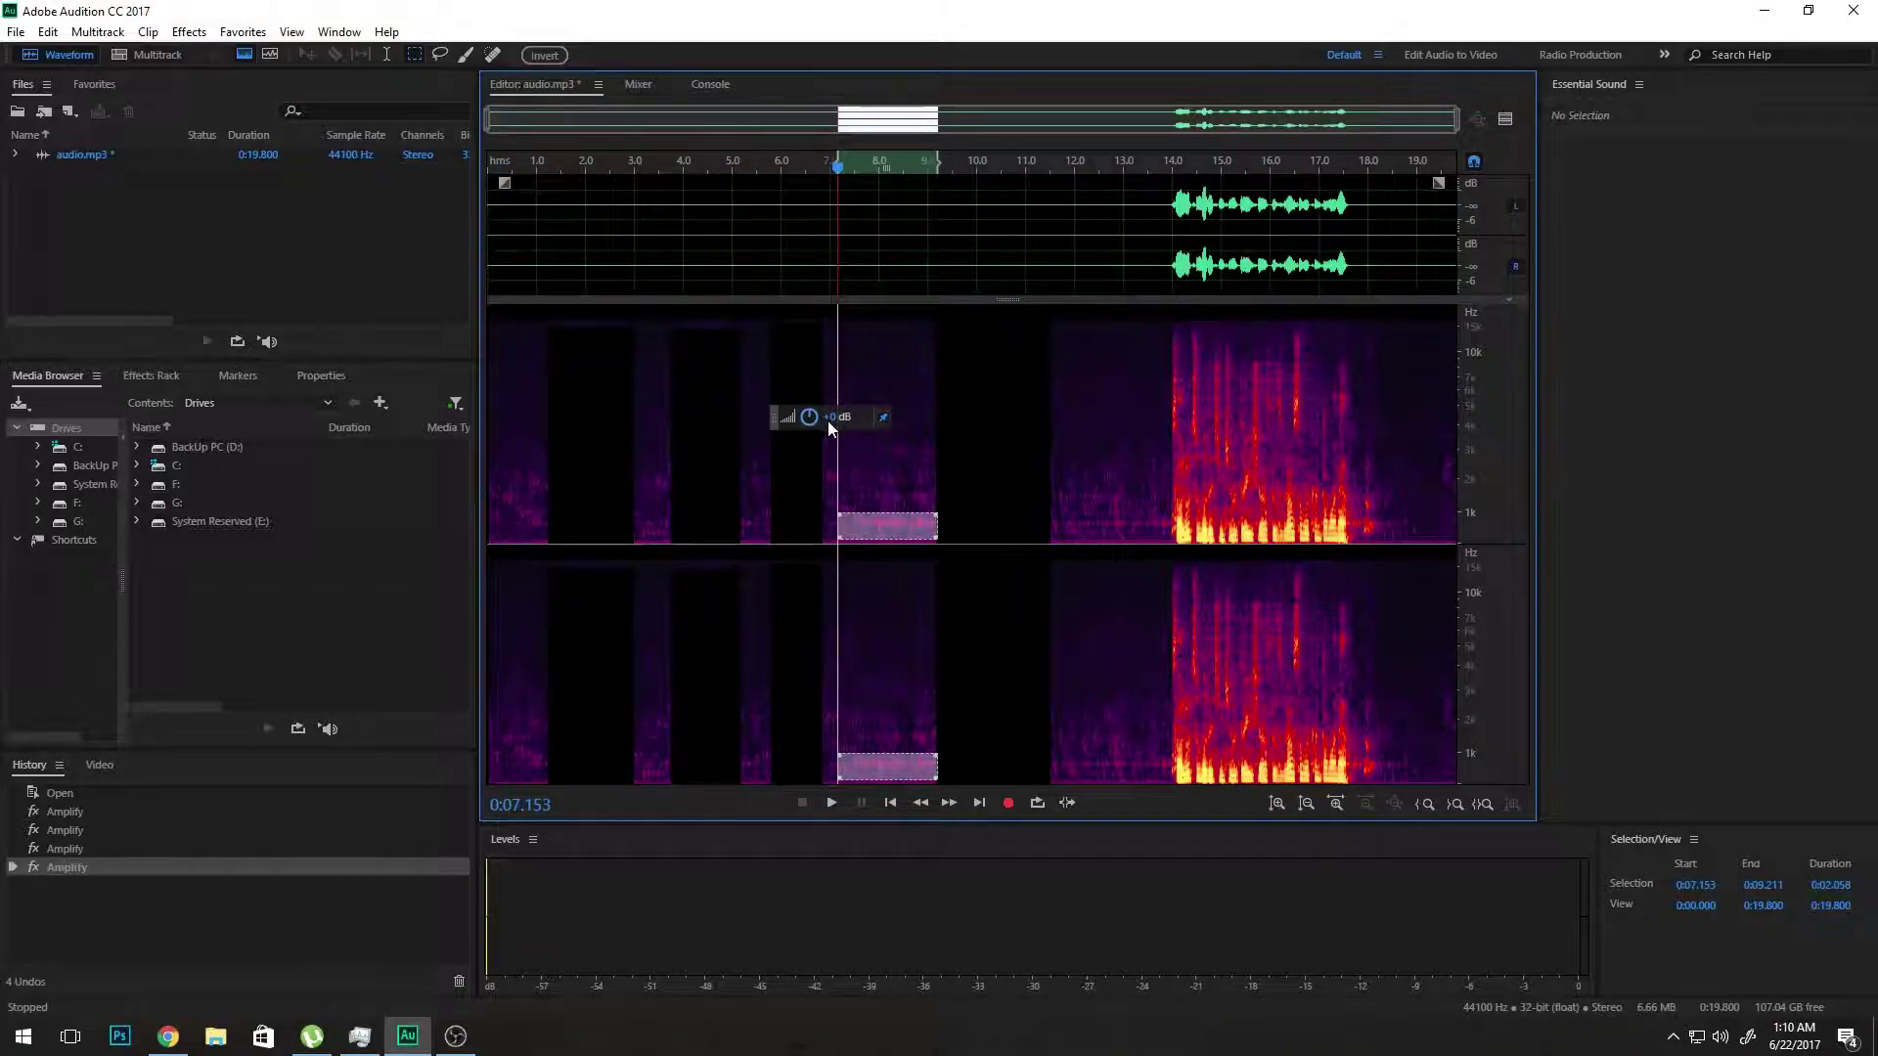
text(-9)
key(Return)
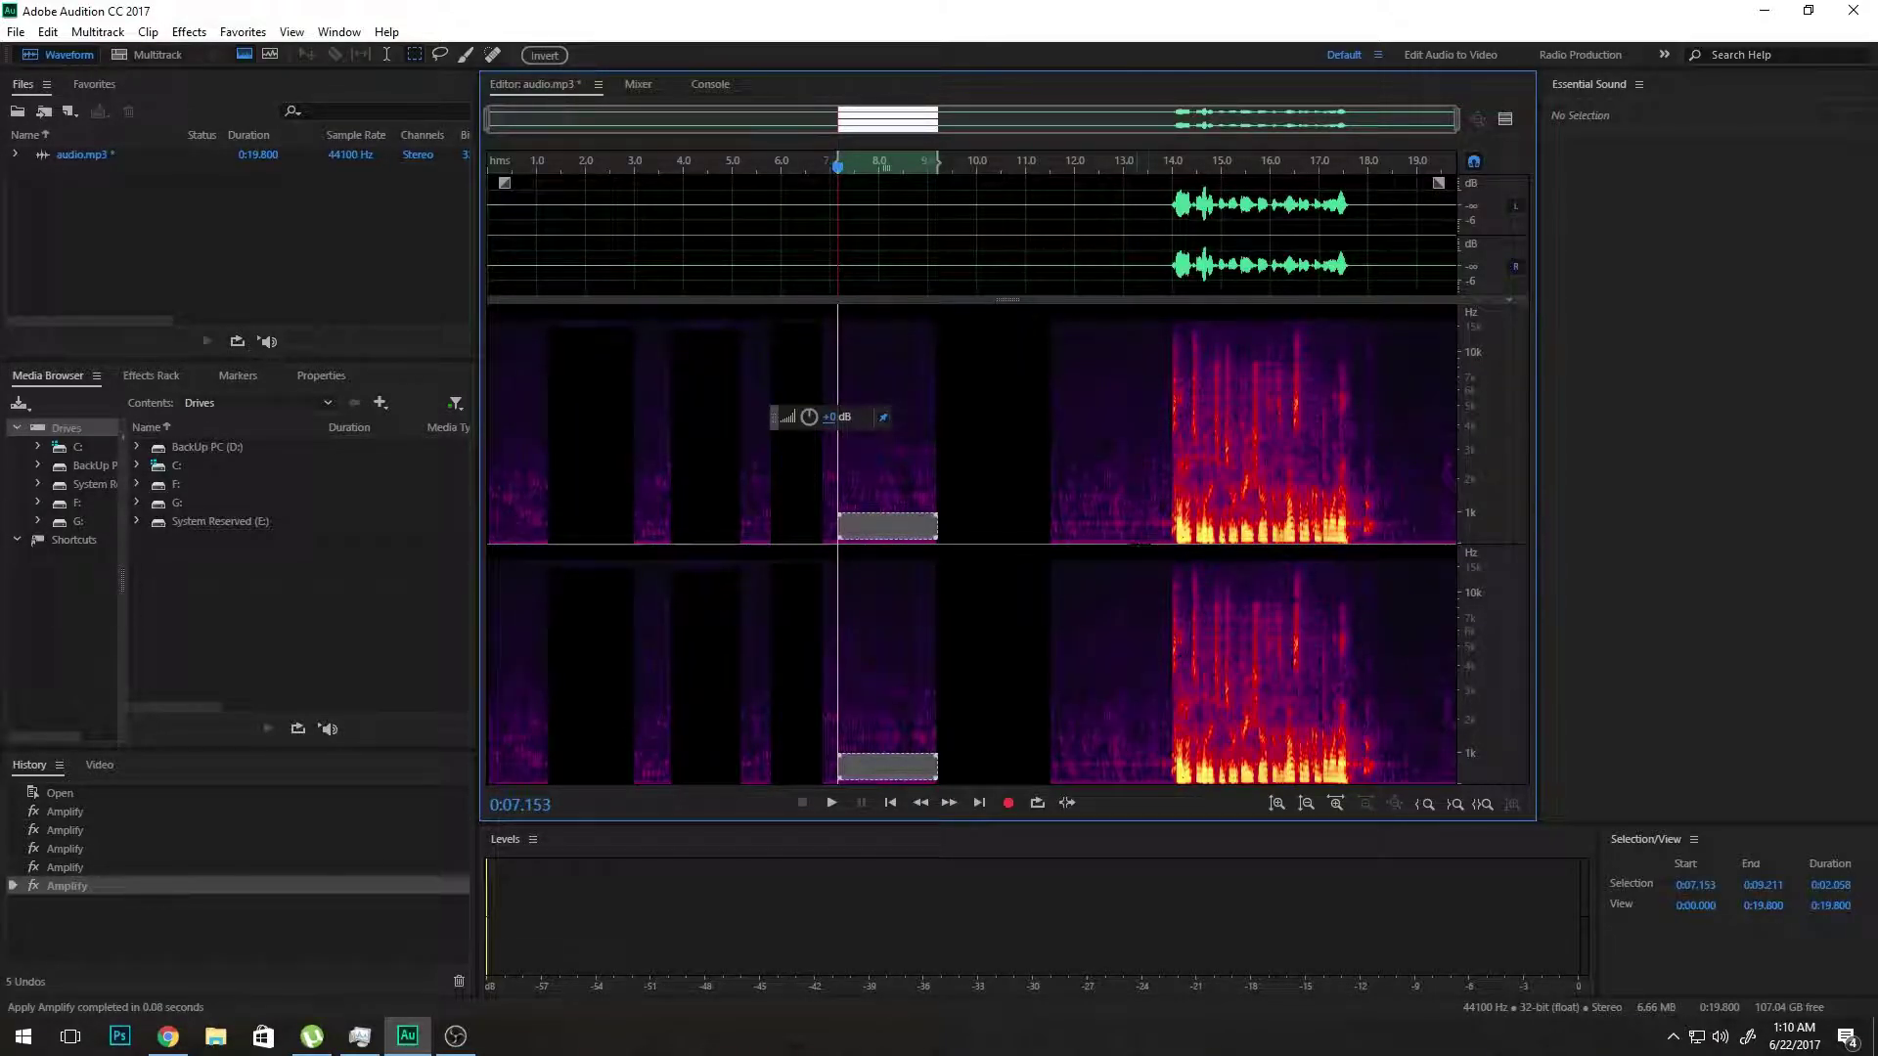
- Listen to the beginning of the speech from about 13.7 s
click(1159, 495)
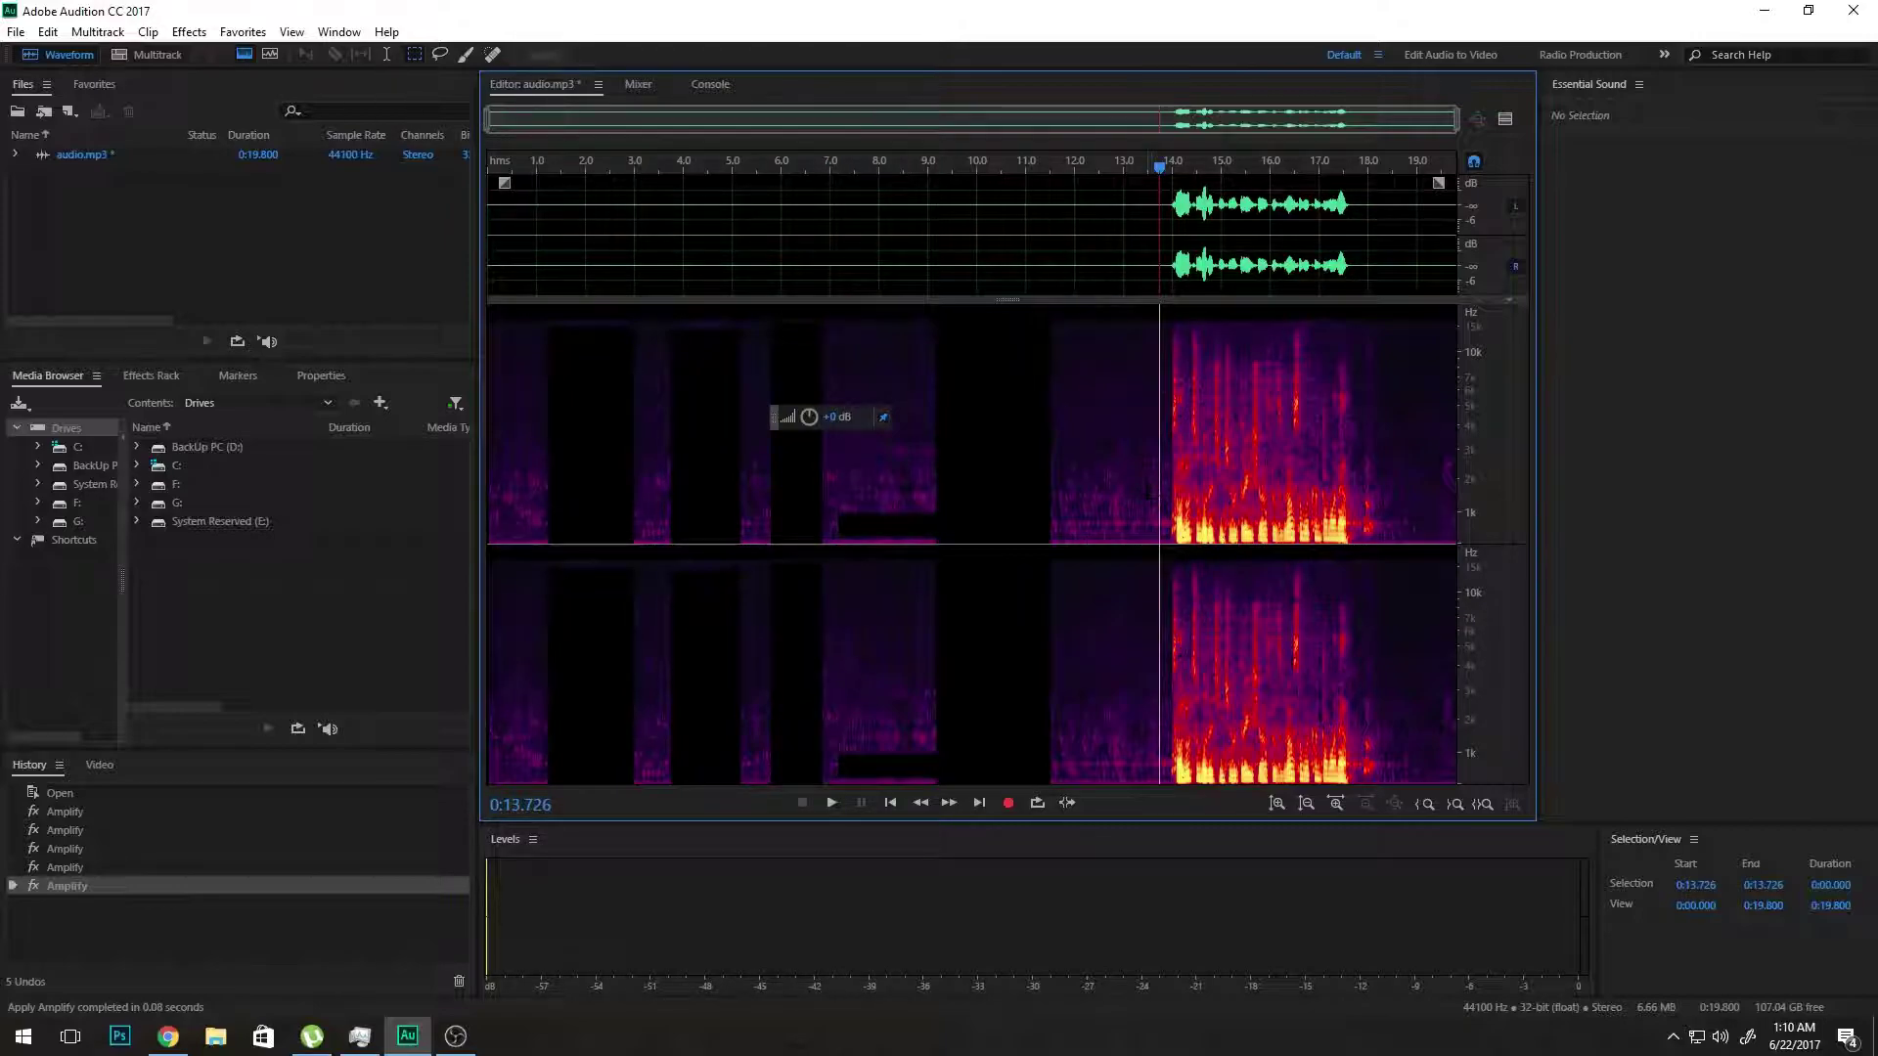
key(space)
key(space)
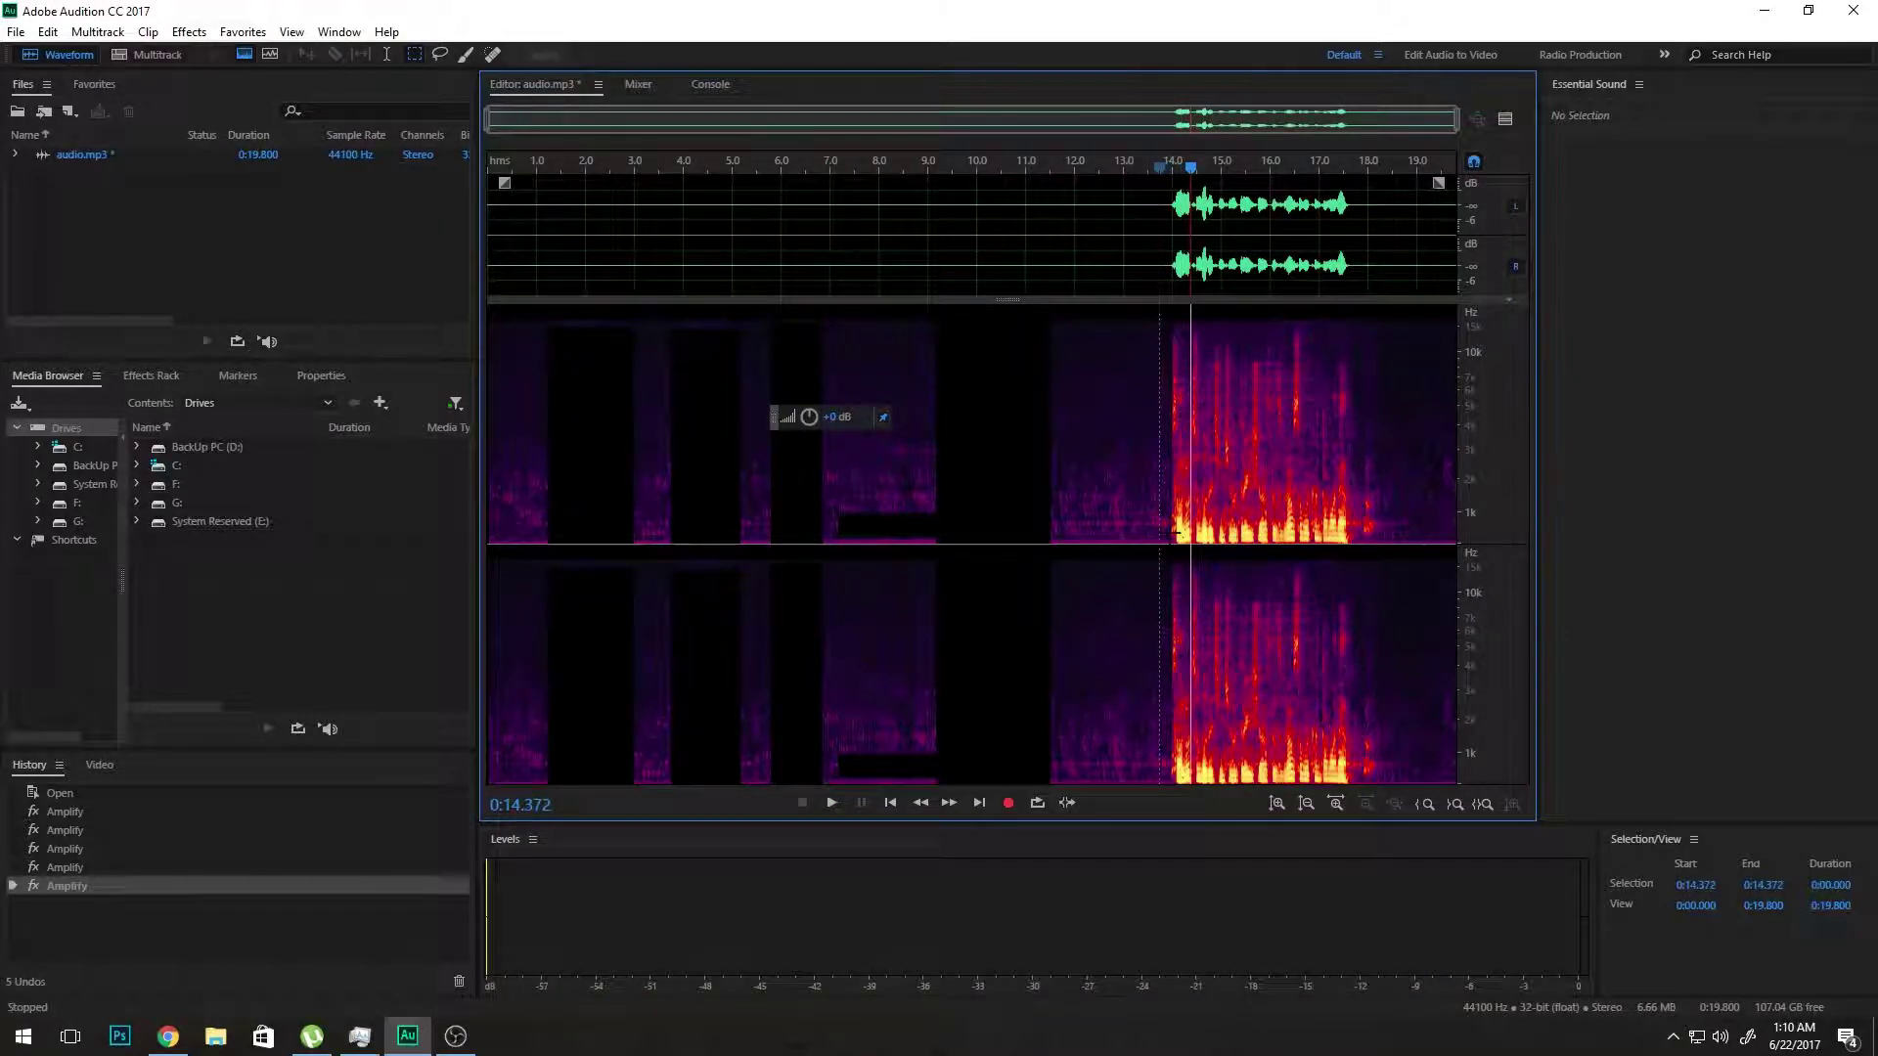
- Lasso the low-frequency patch at the start of the speech, about 13.96 to 14.08 s, and lower its gain to silence
scroll(1146, 501, up, 1)
scroll(968, 526, up, 2)
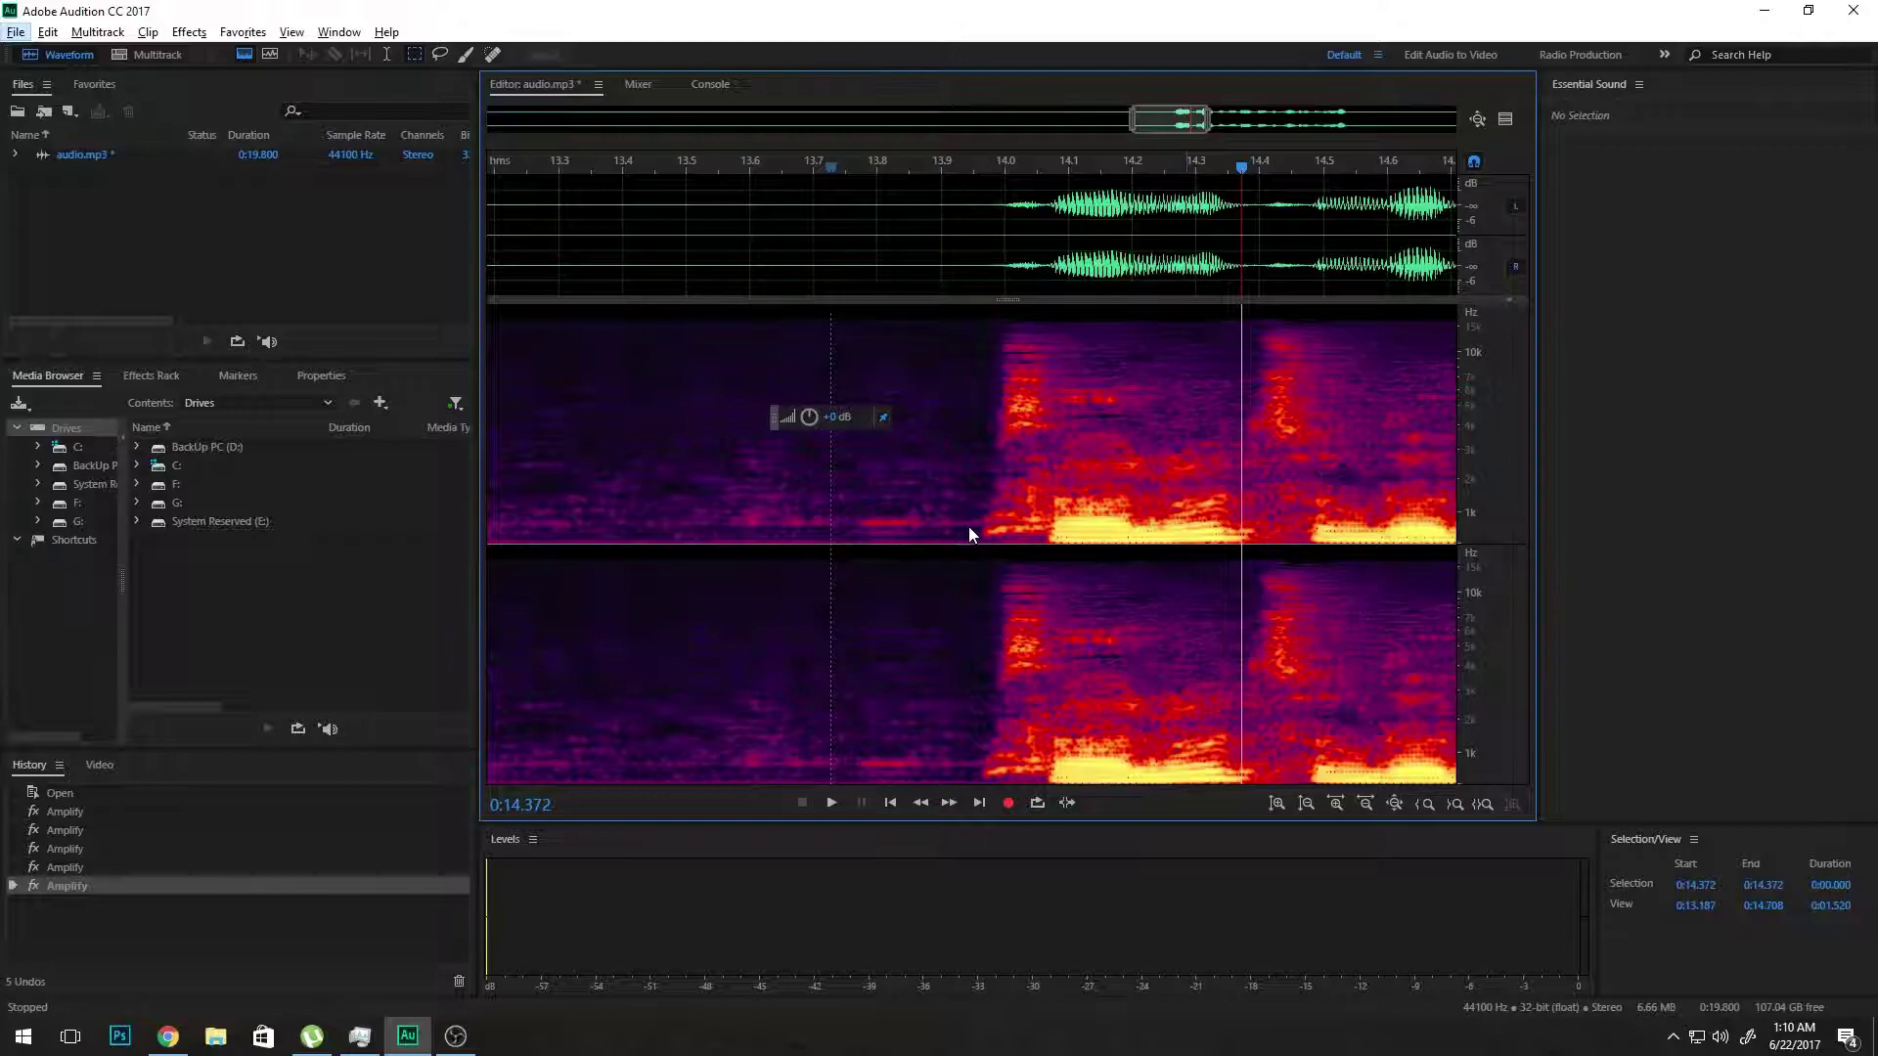
scroll(969, 526, up, 2)
scroll(969, 526, down, 4)
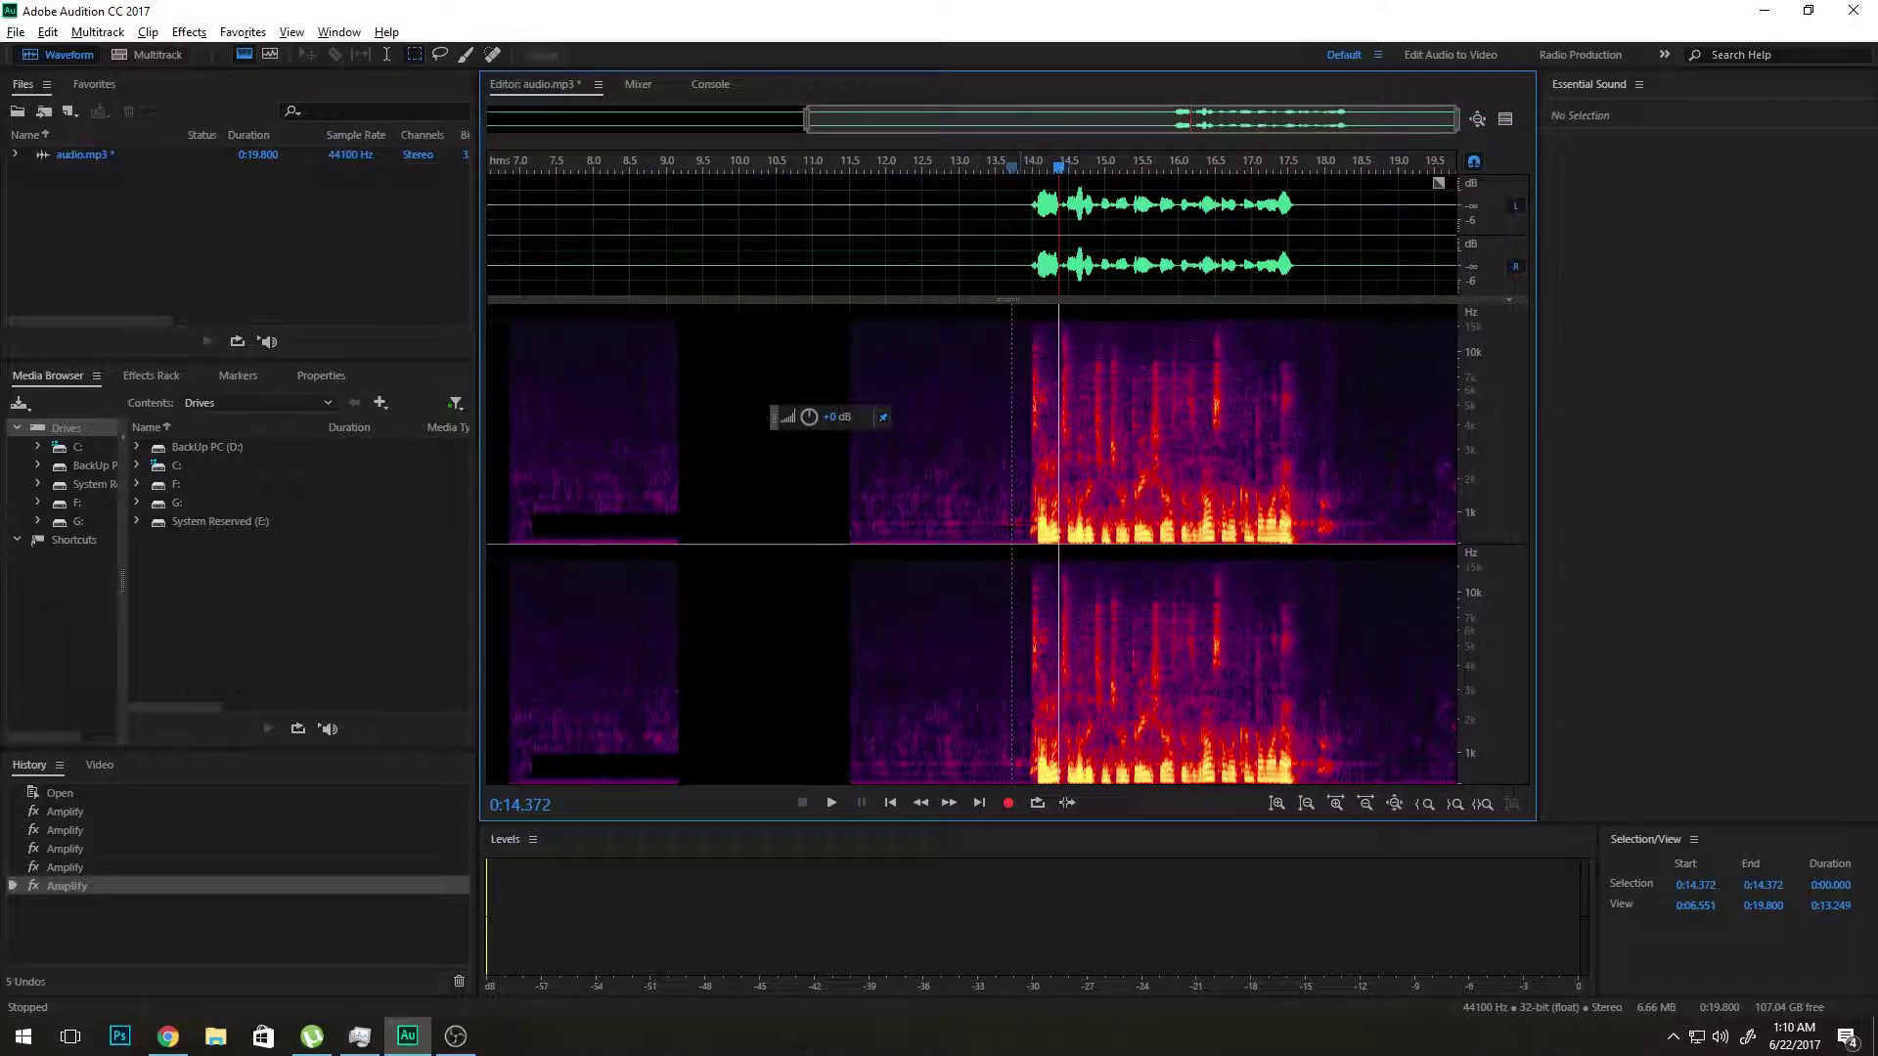
scroll(978, 510, up, 6)
click(978, 513)
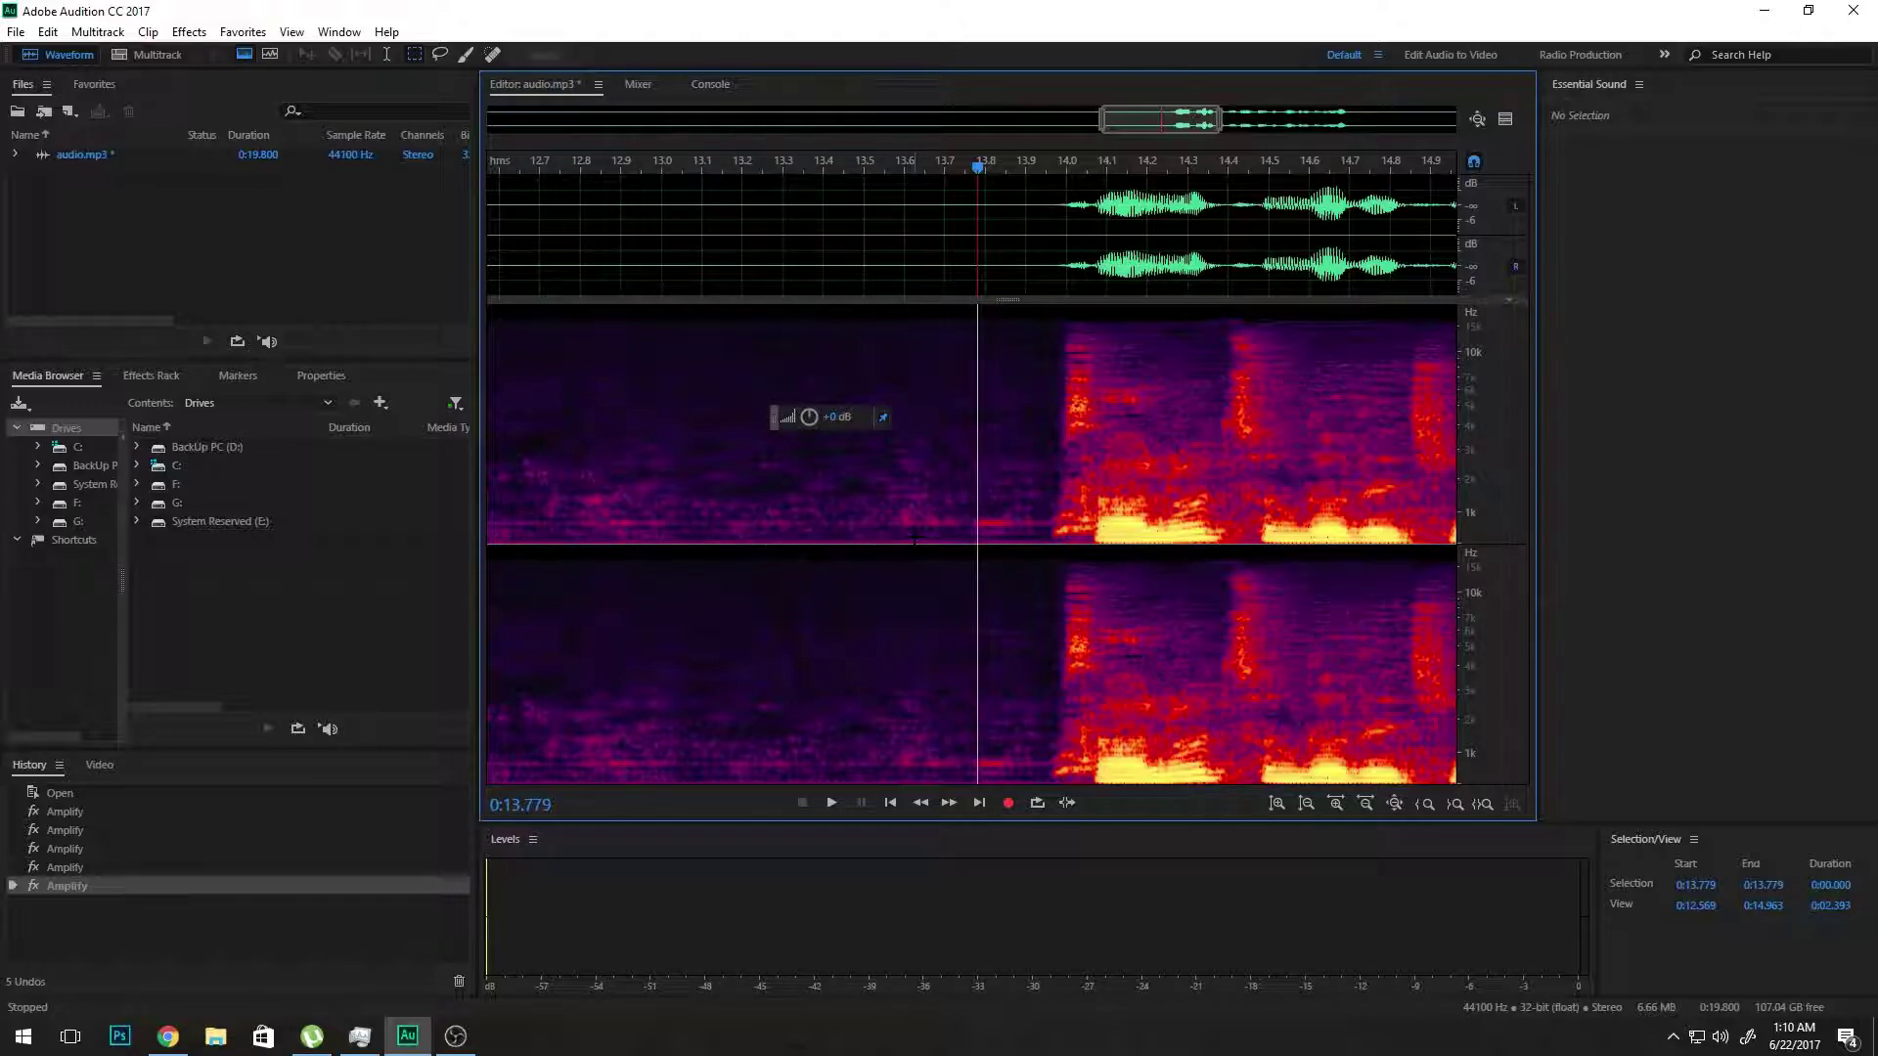
scroll(1025, 541, up, 2)
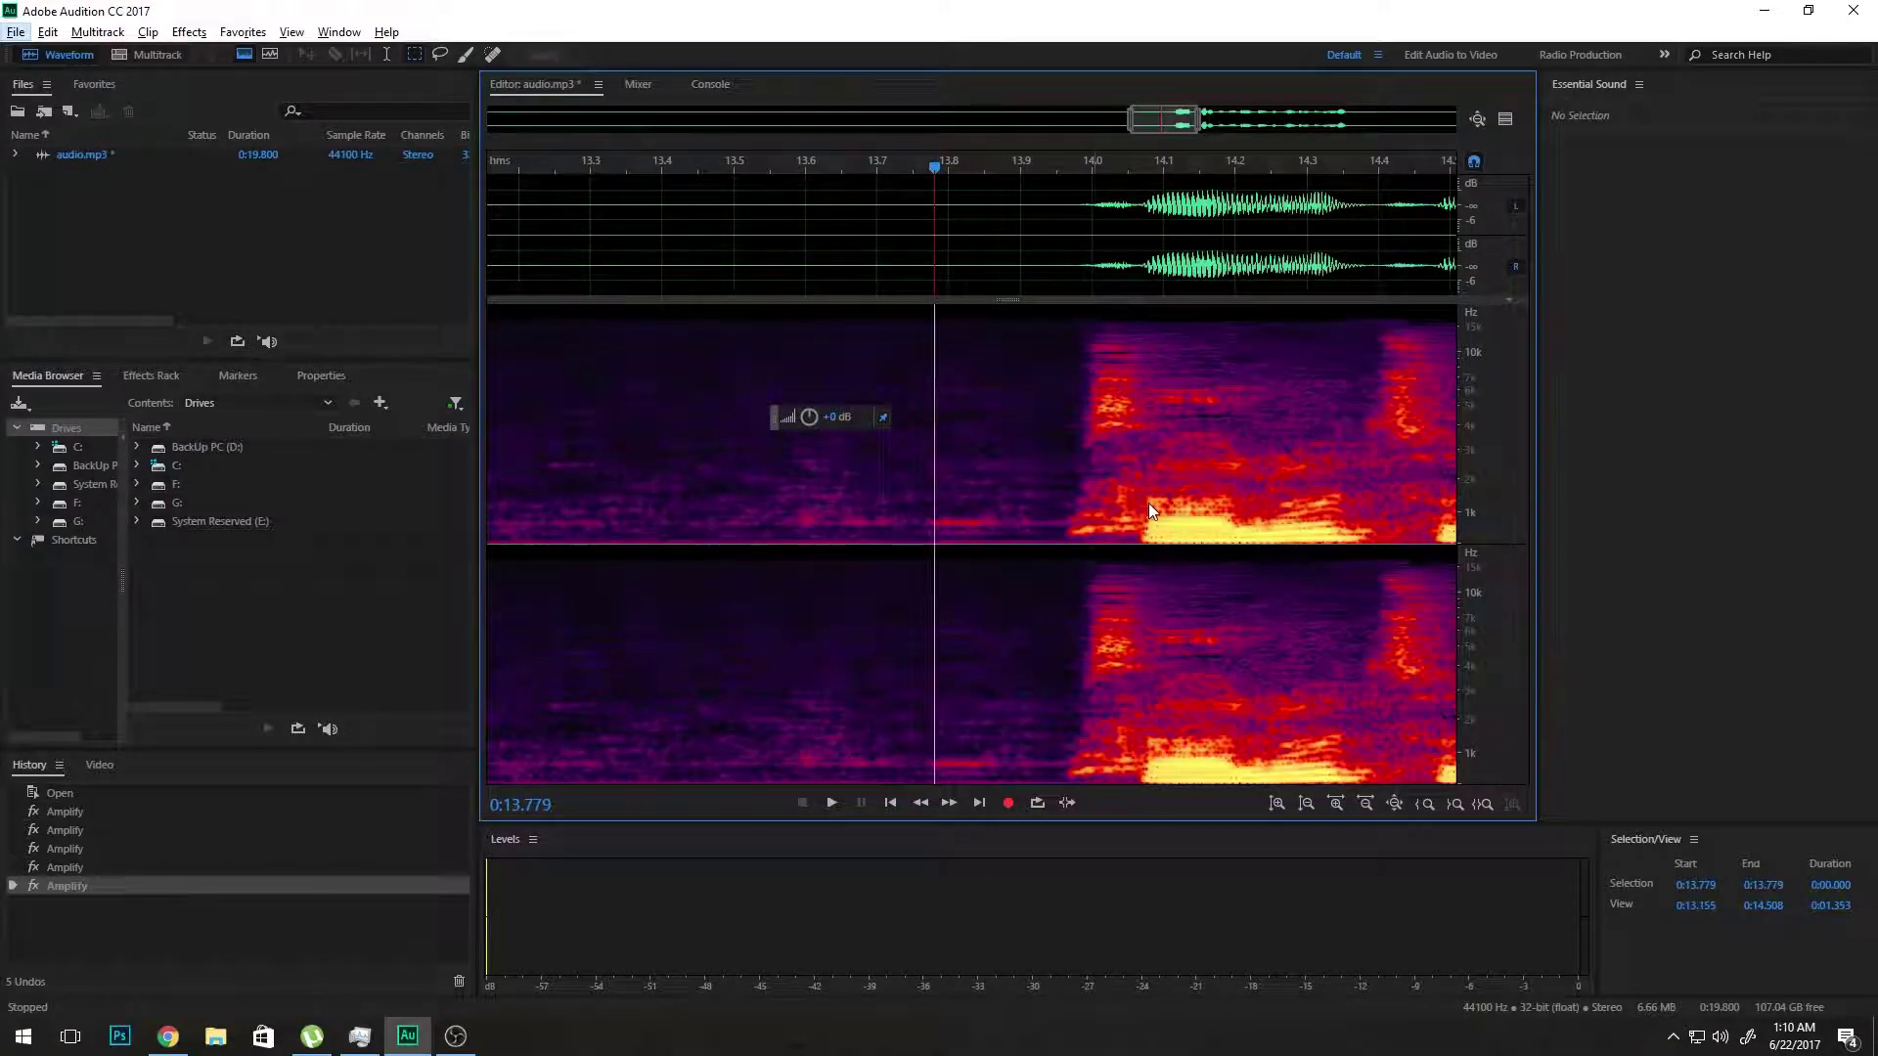
scroll(1154, 511, down, 1)
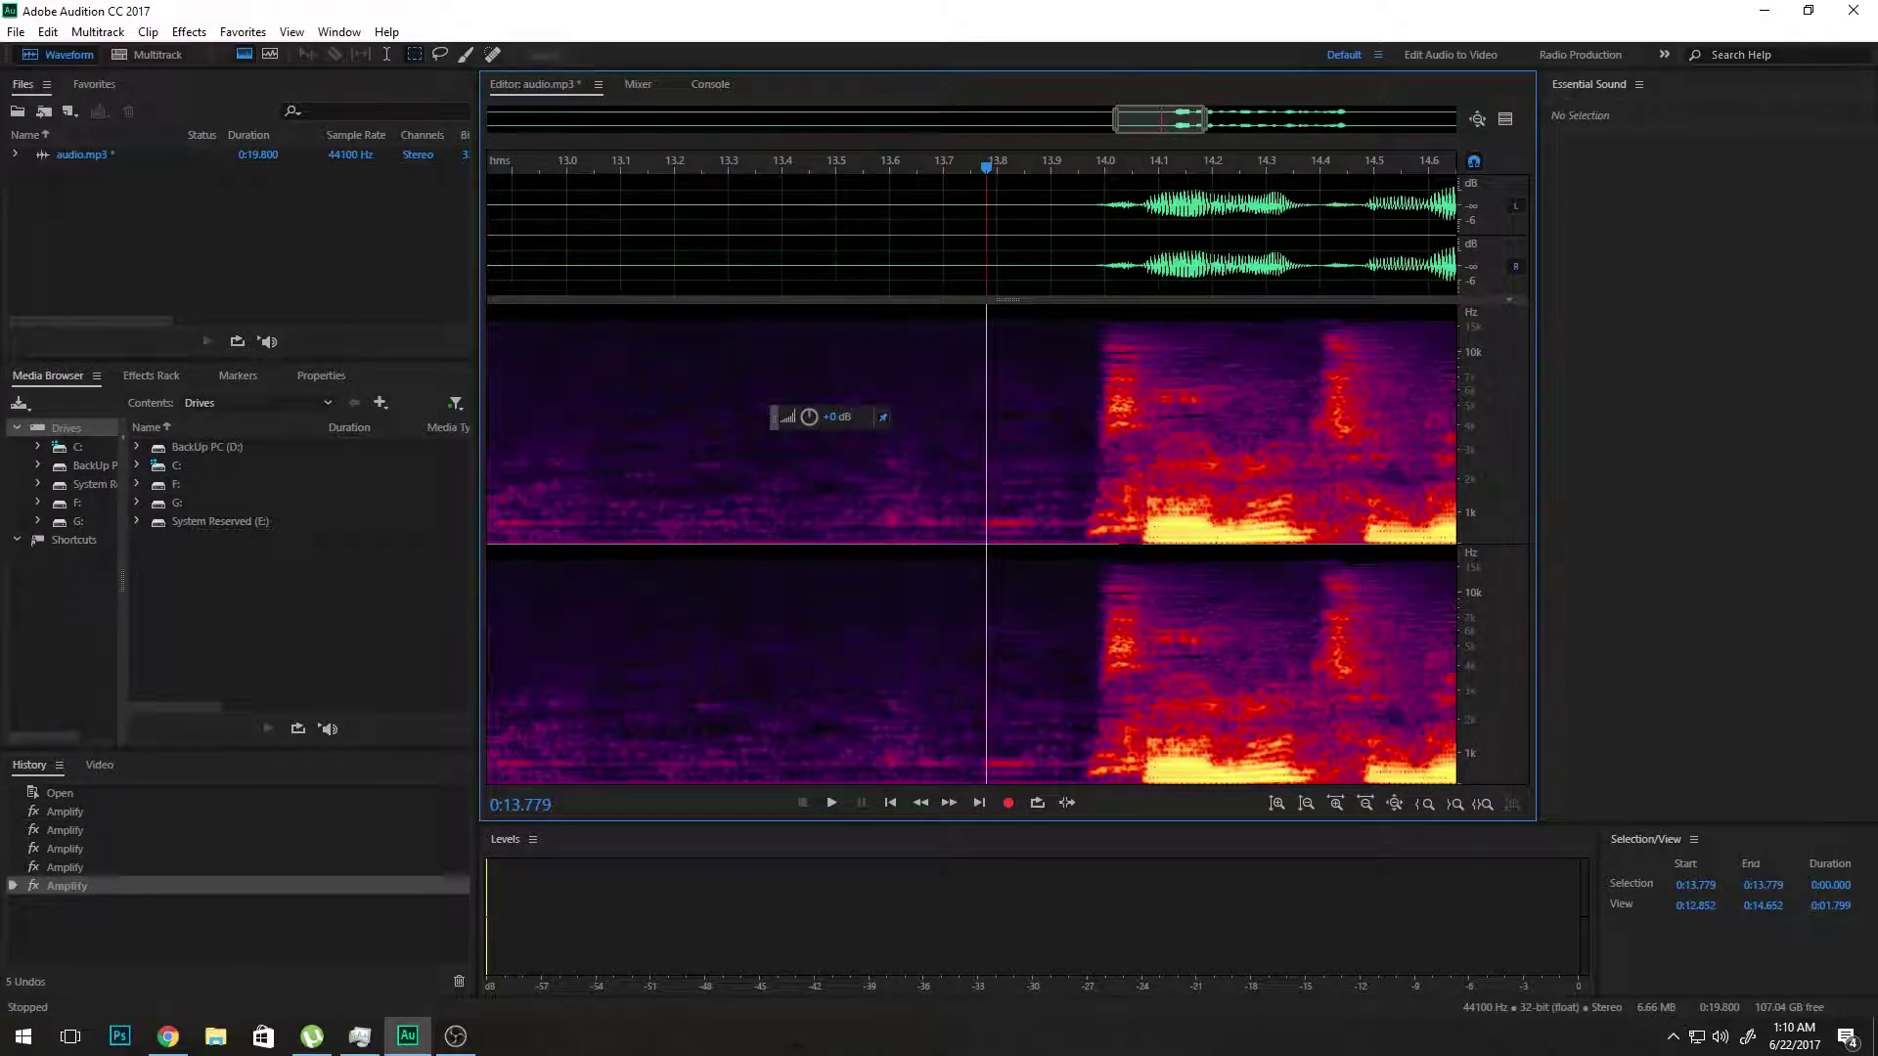
click(440, 54)
mouse_move(1145, 496)
mouse_down()
mouse_move(1142, 538)
mouse_move(1087, 538)
mouse_move(1090, 489)
mouse_move(1142, 494)
mouse_up()
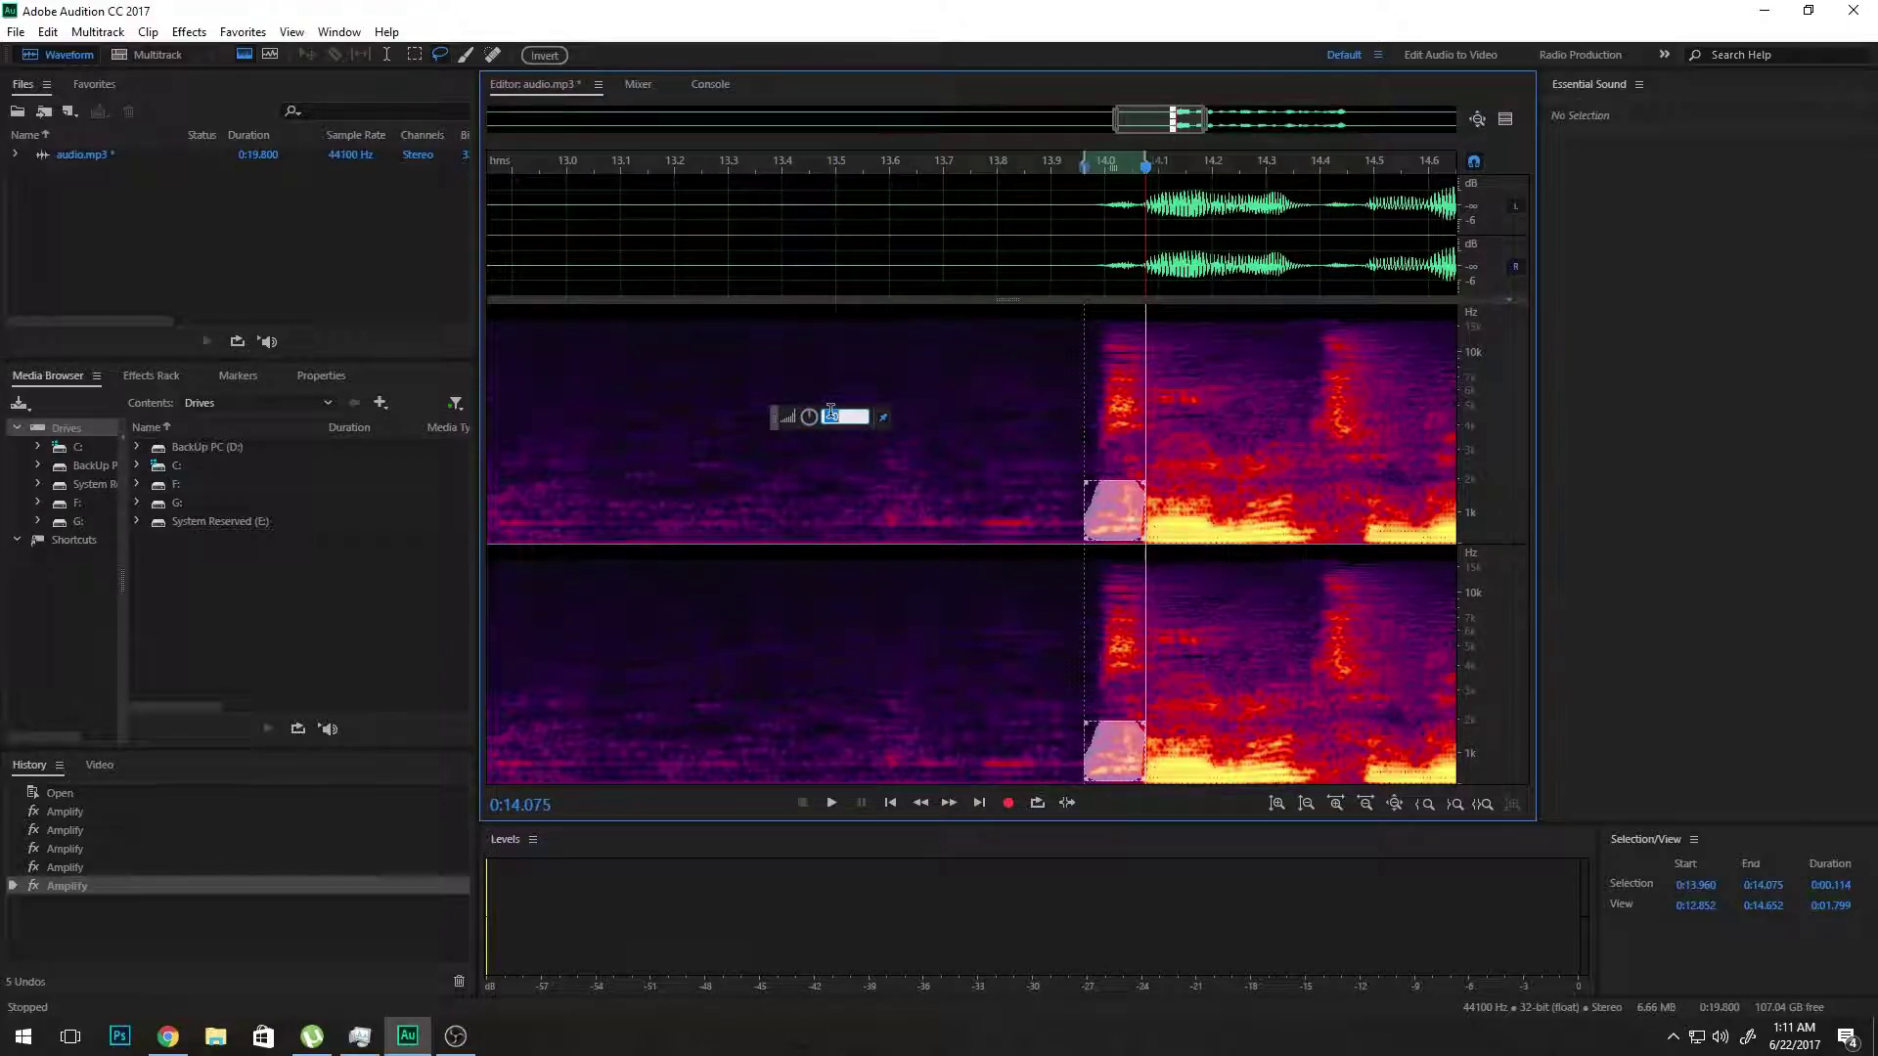
key(Return)
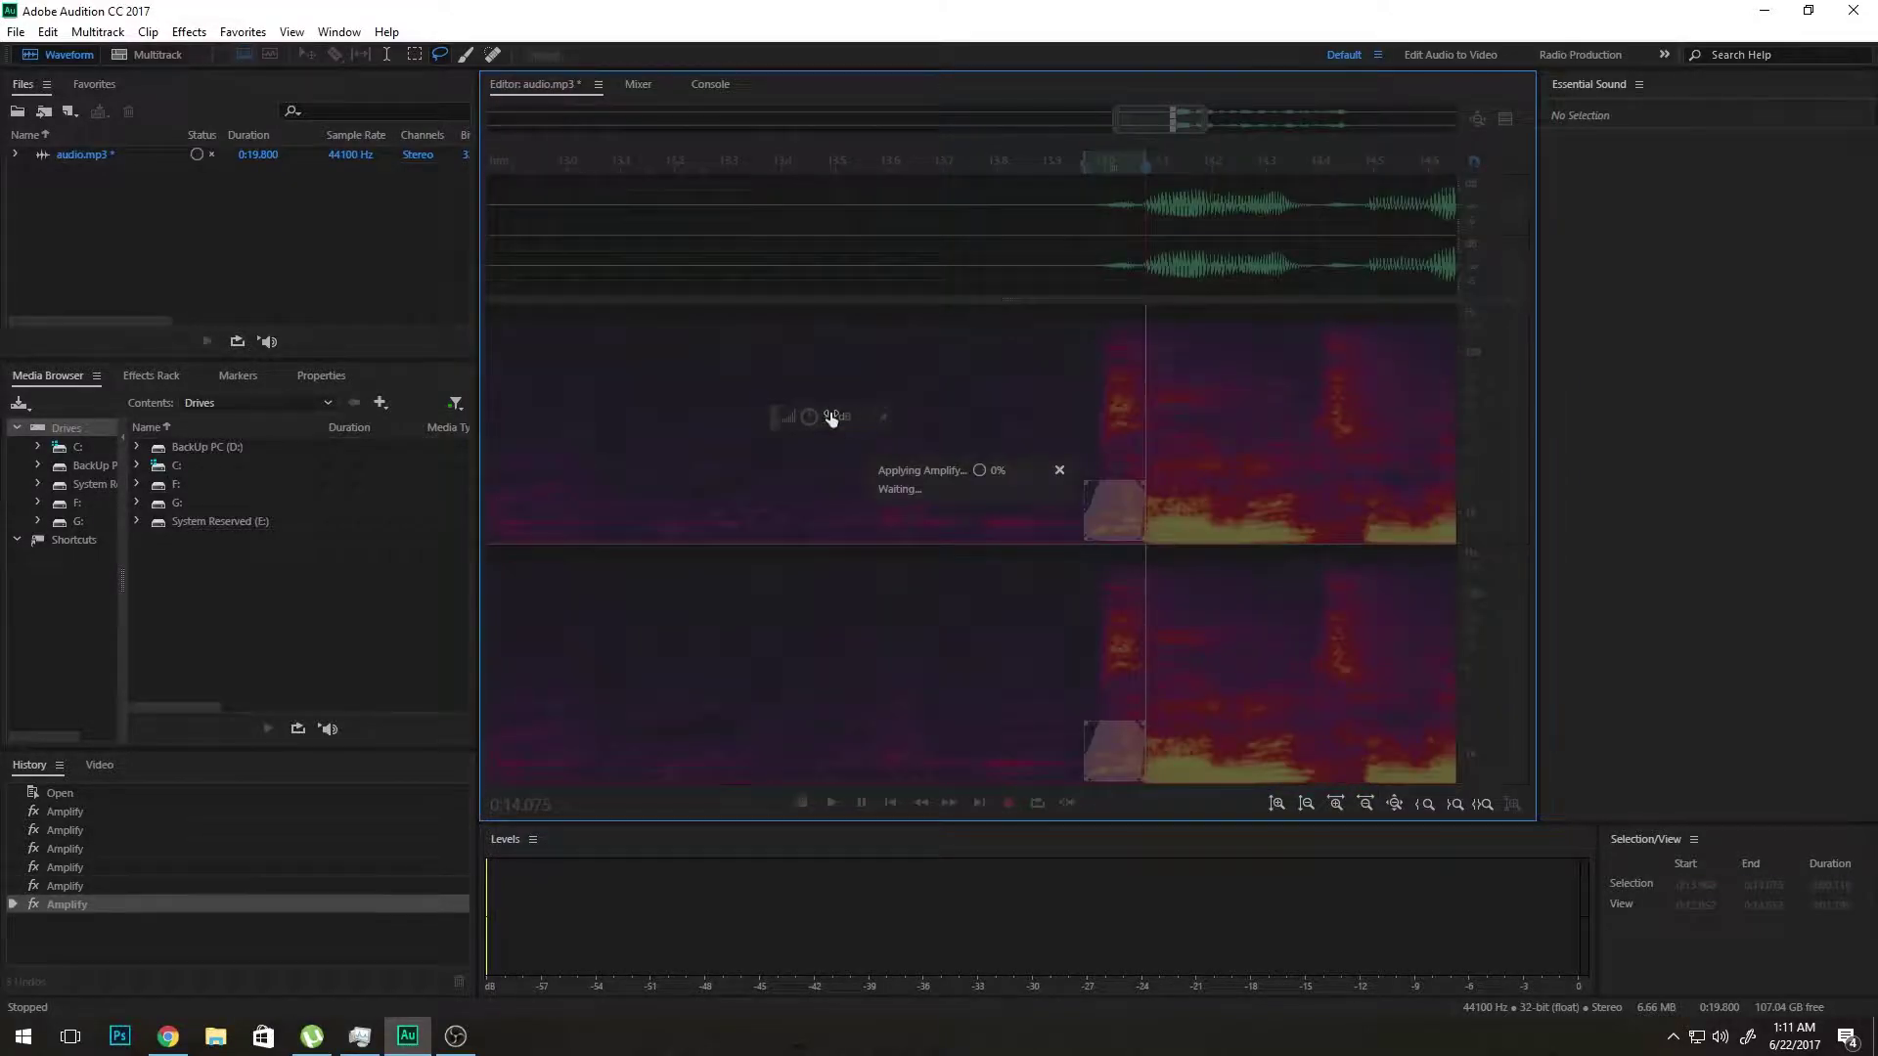
- Play from about 13.8 s to check the edited start of the speech
click(981, 390)
key(space)
key(space)
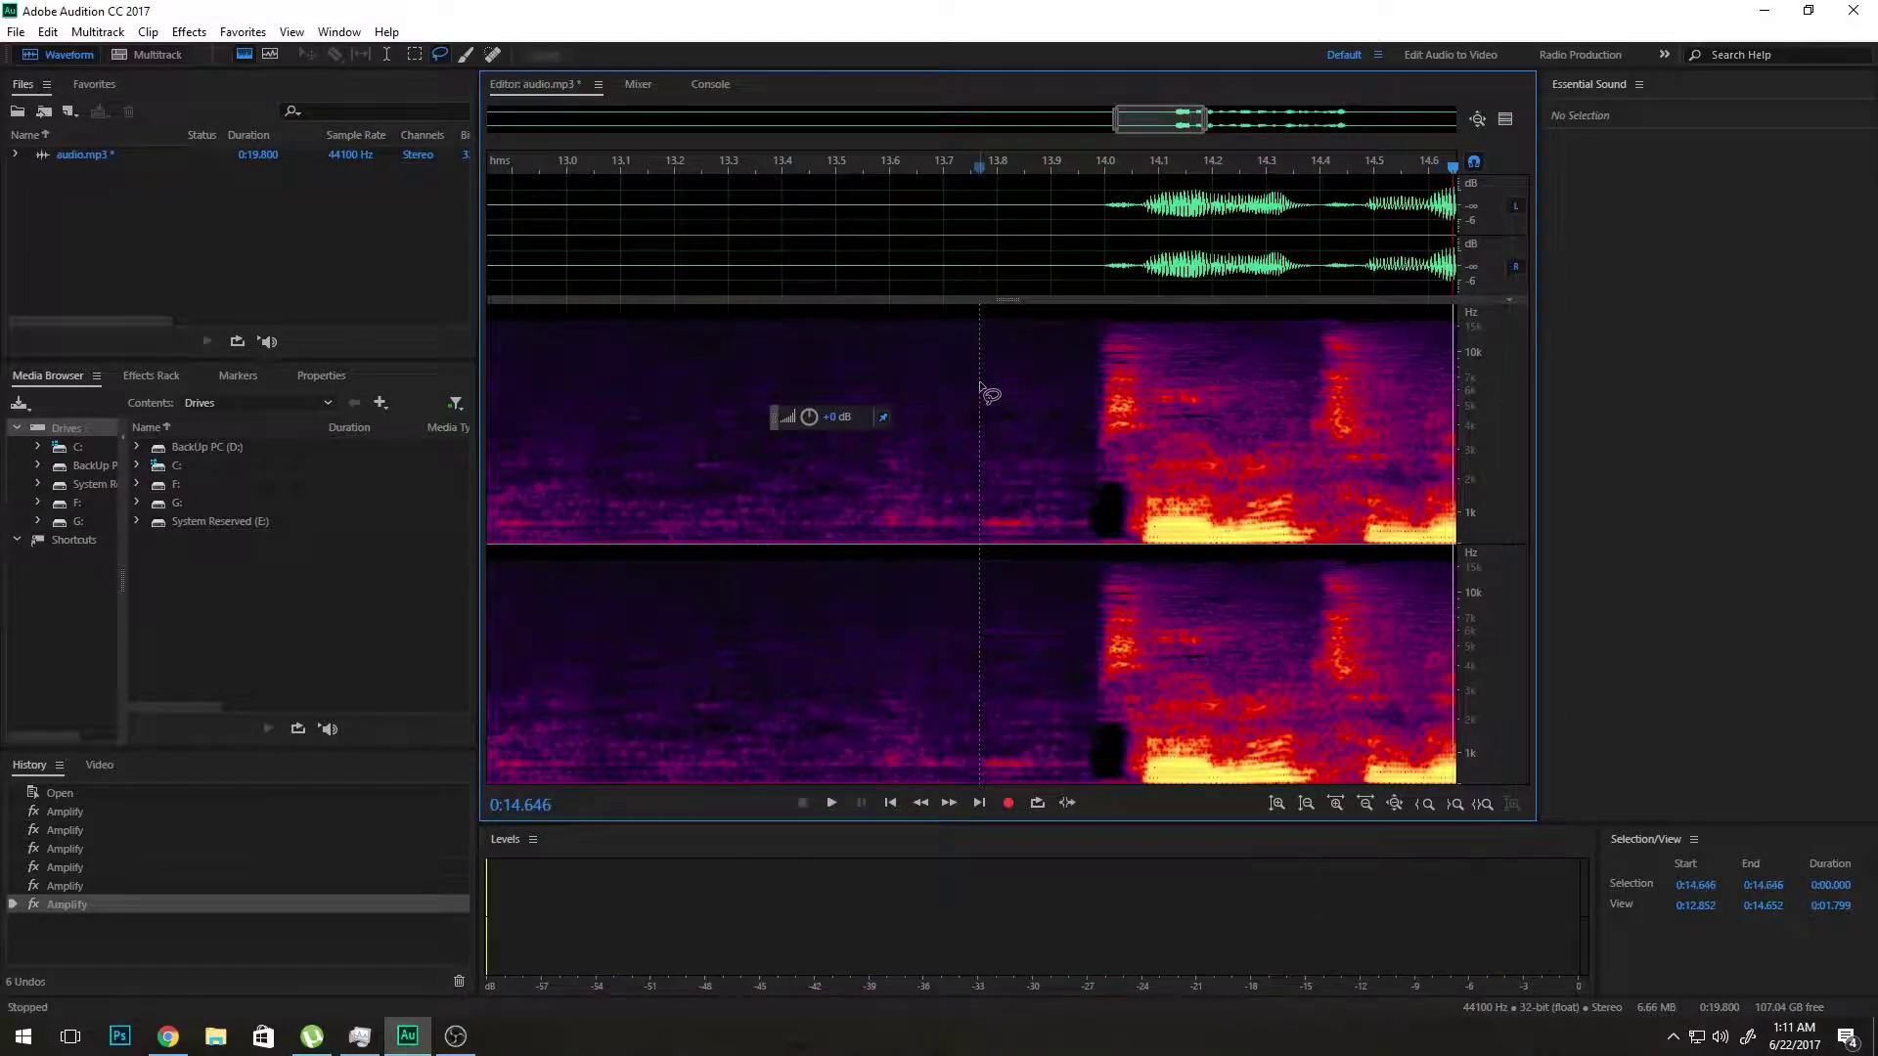
- Listen to the speech from about 15.0 s and again from about 16.5 s
scroll(1178, 509, down, 5)
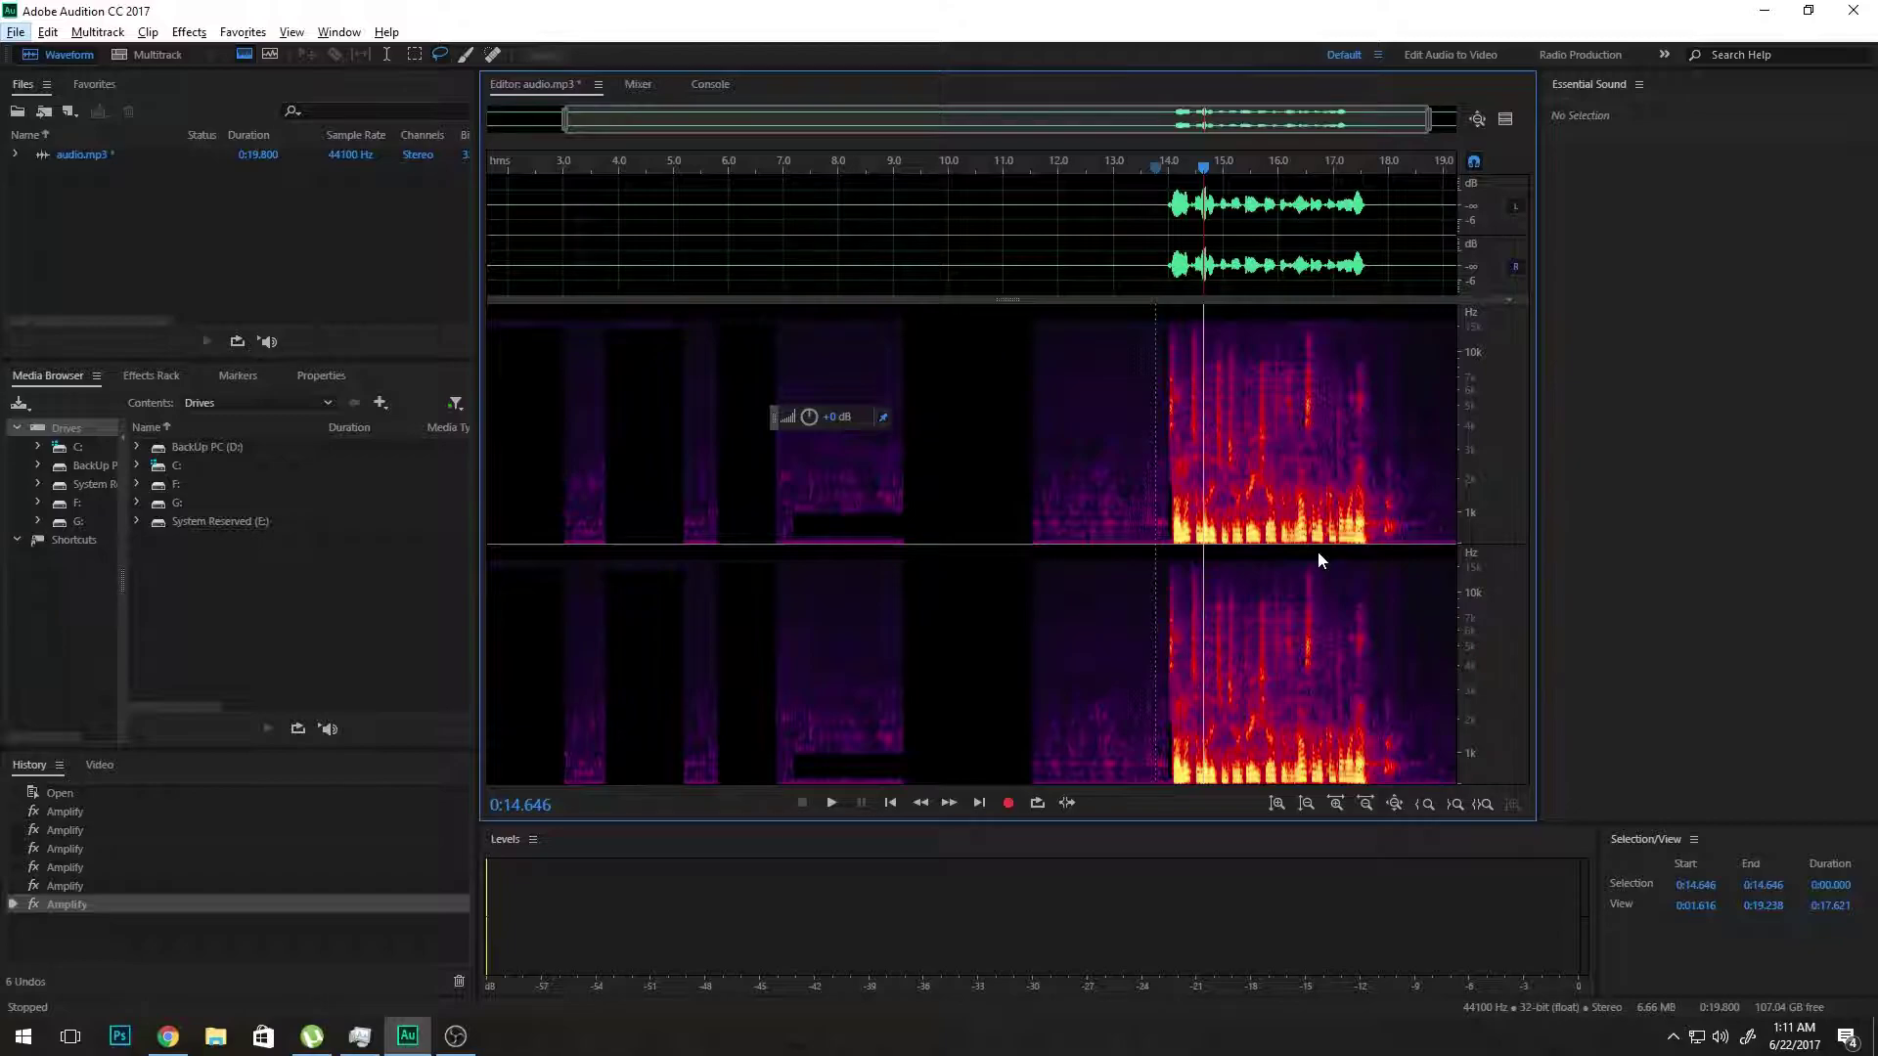
key(space)
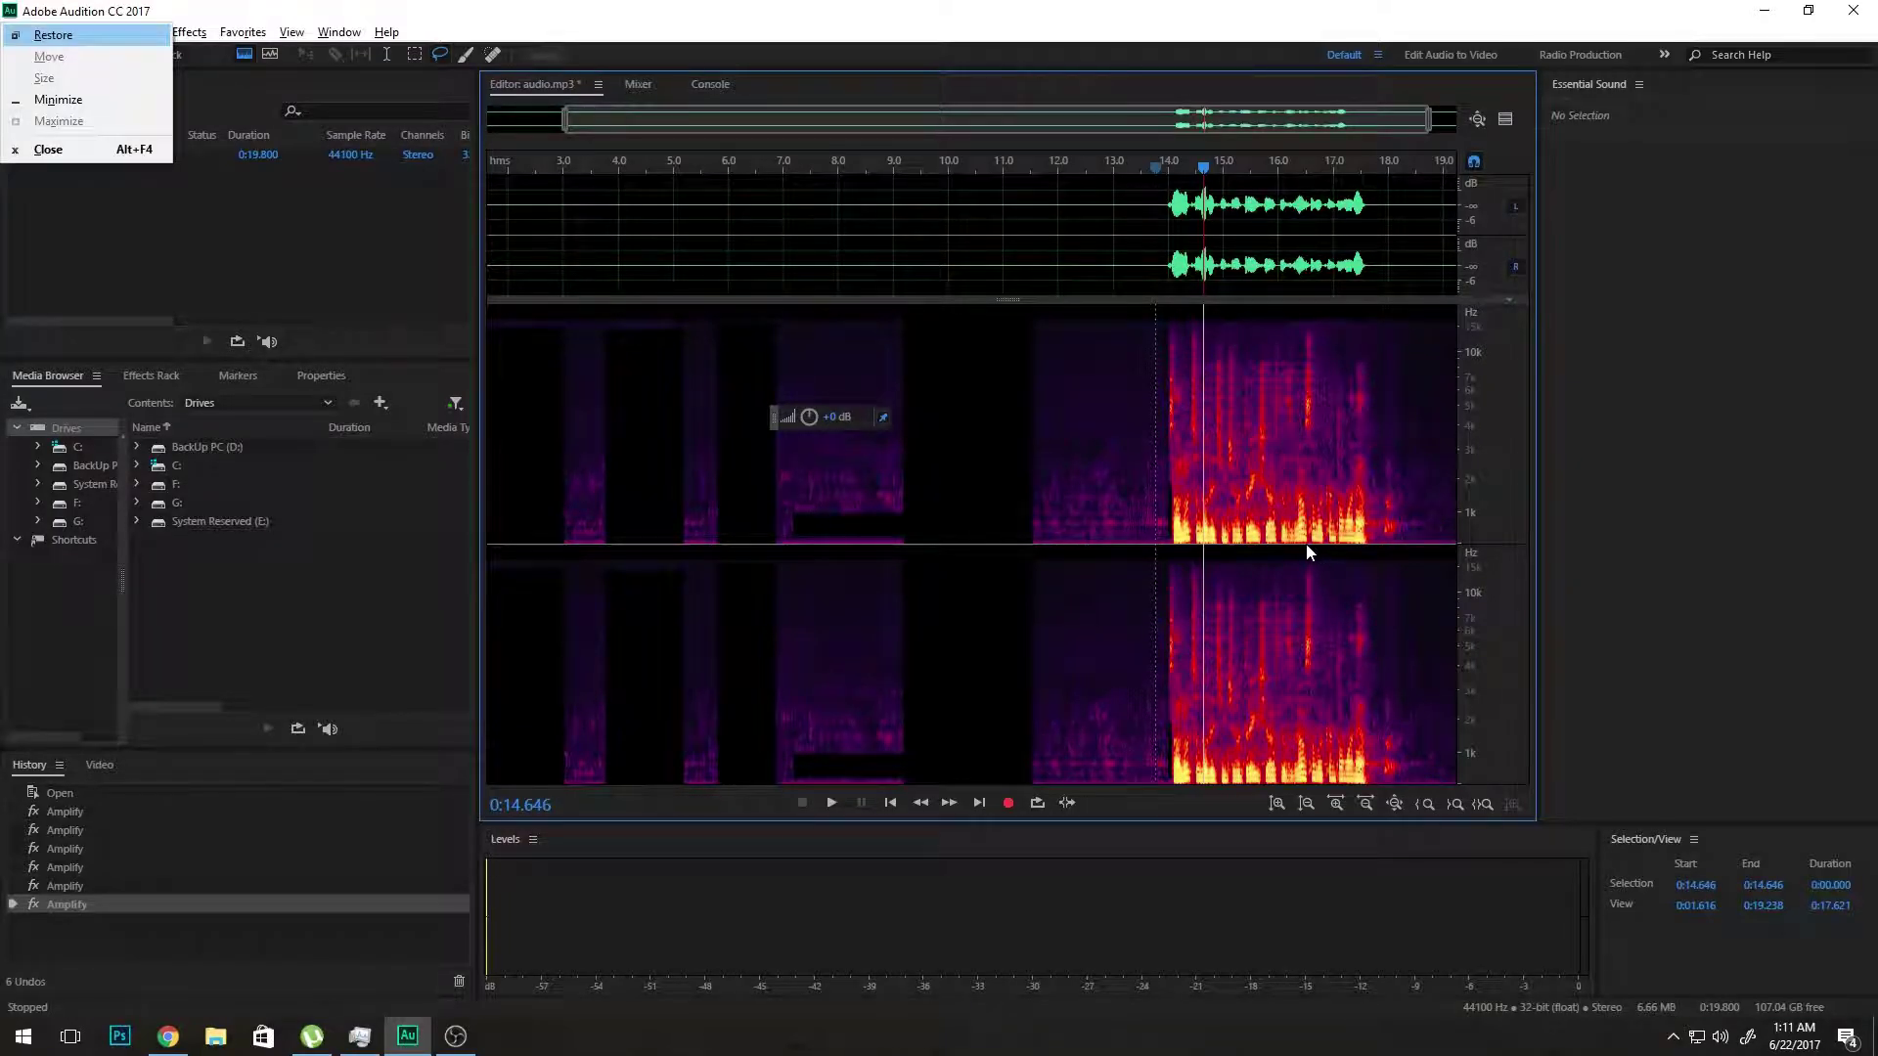
click(1306, 544)
click(1223, 524)
key(space)
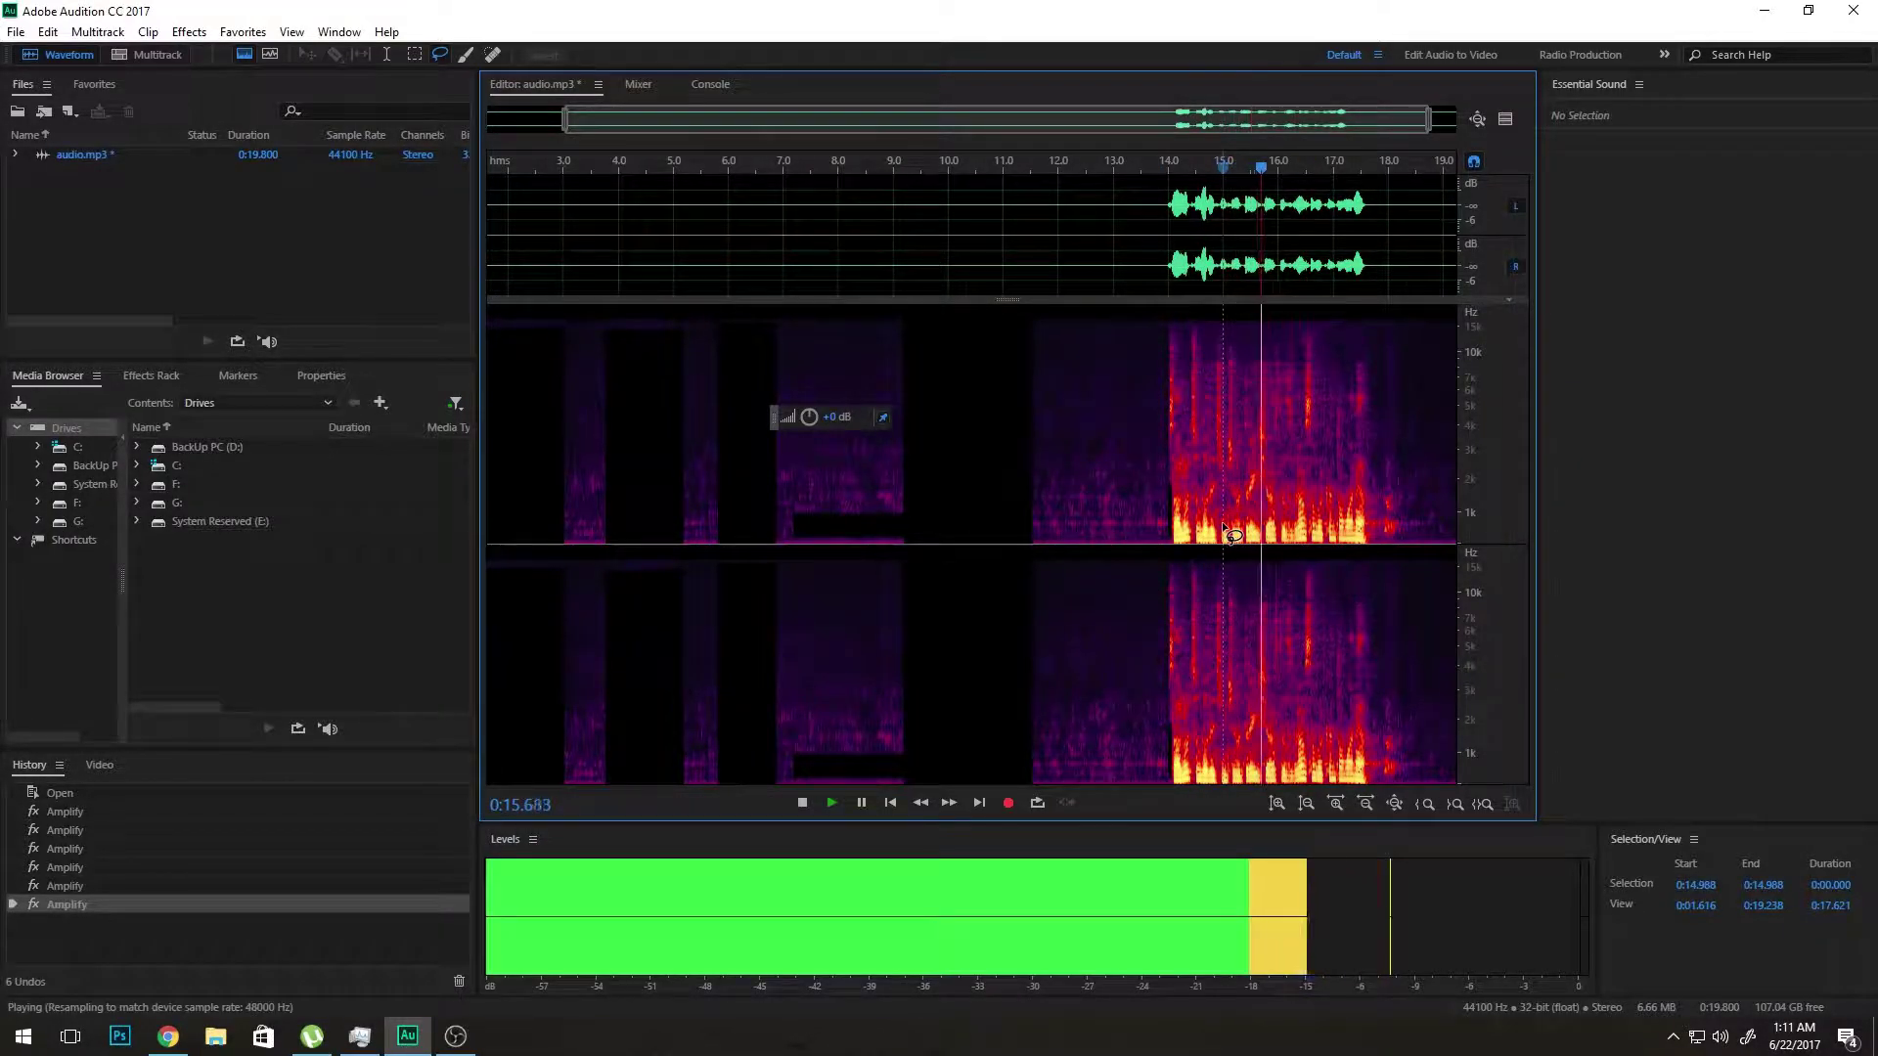
key(space)
key(space)
key(alt+space)
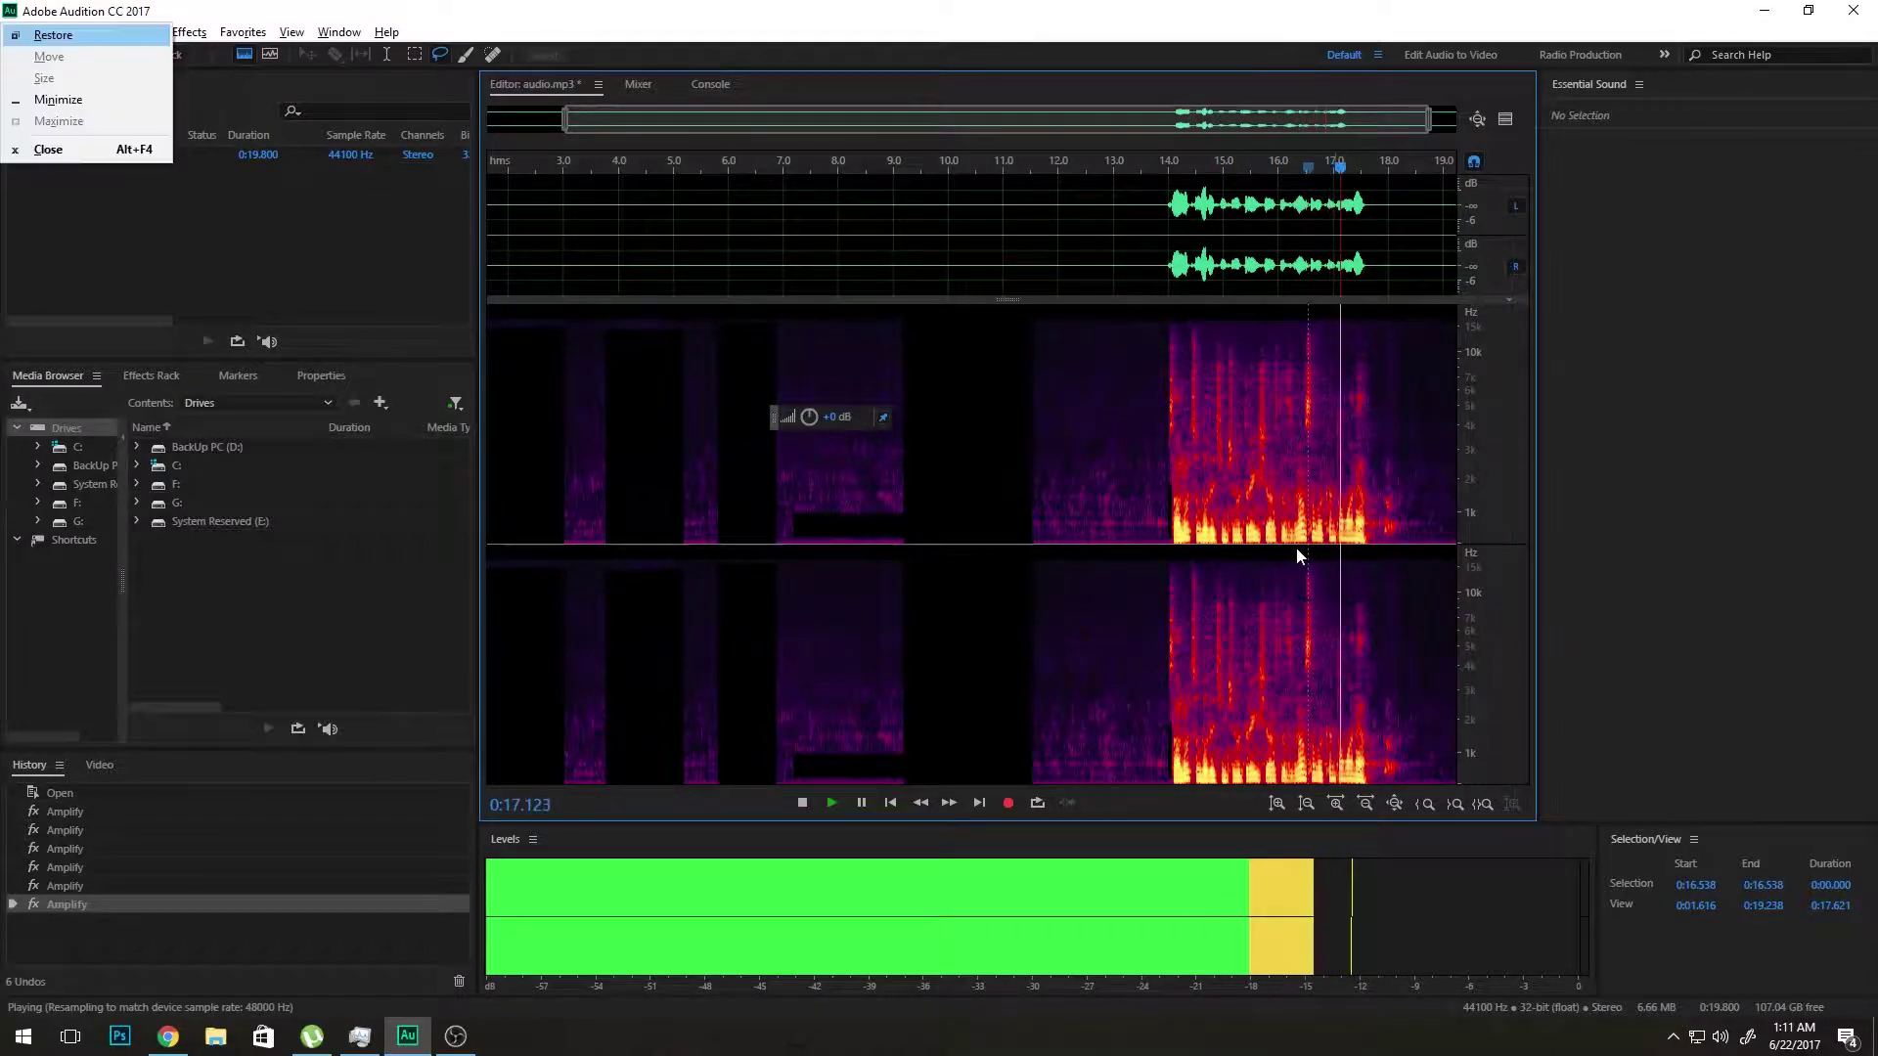
key(Escape)
key(space)
- Listen closely to the later part of the speech, starting from about 15.7 s
scroll(1305, 544, up, 3)
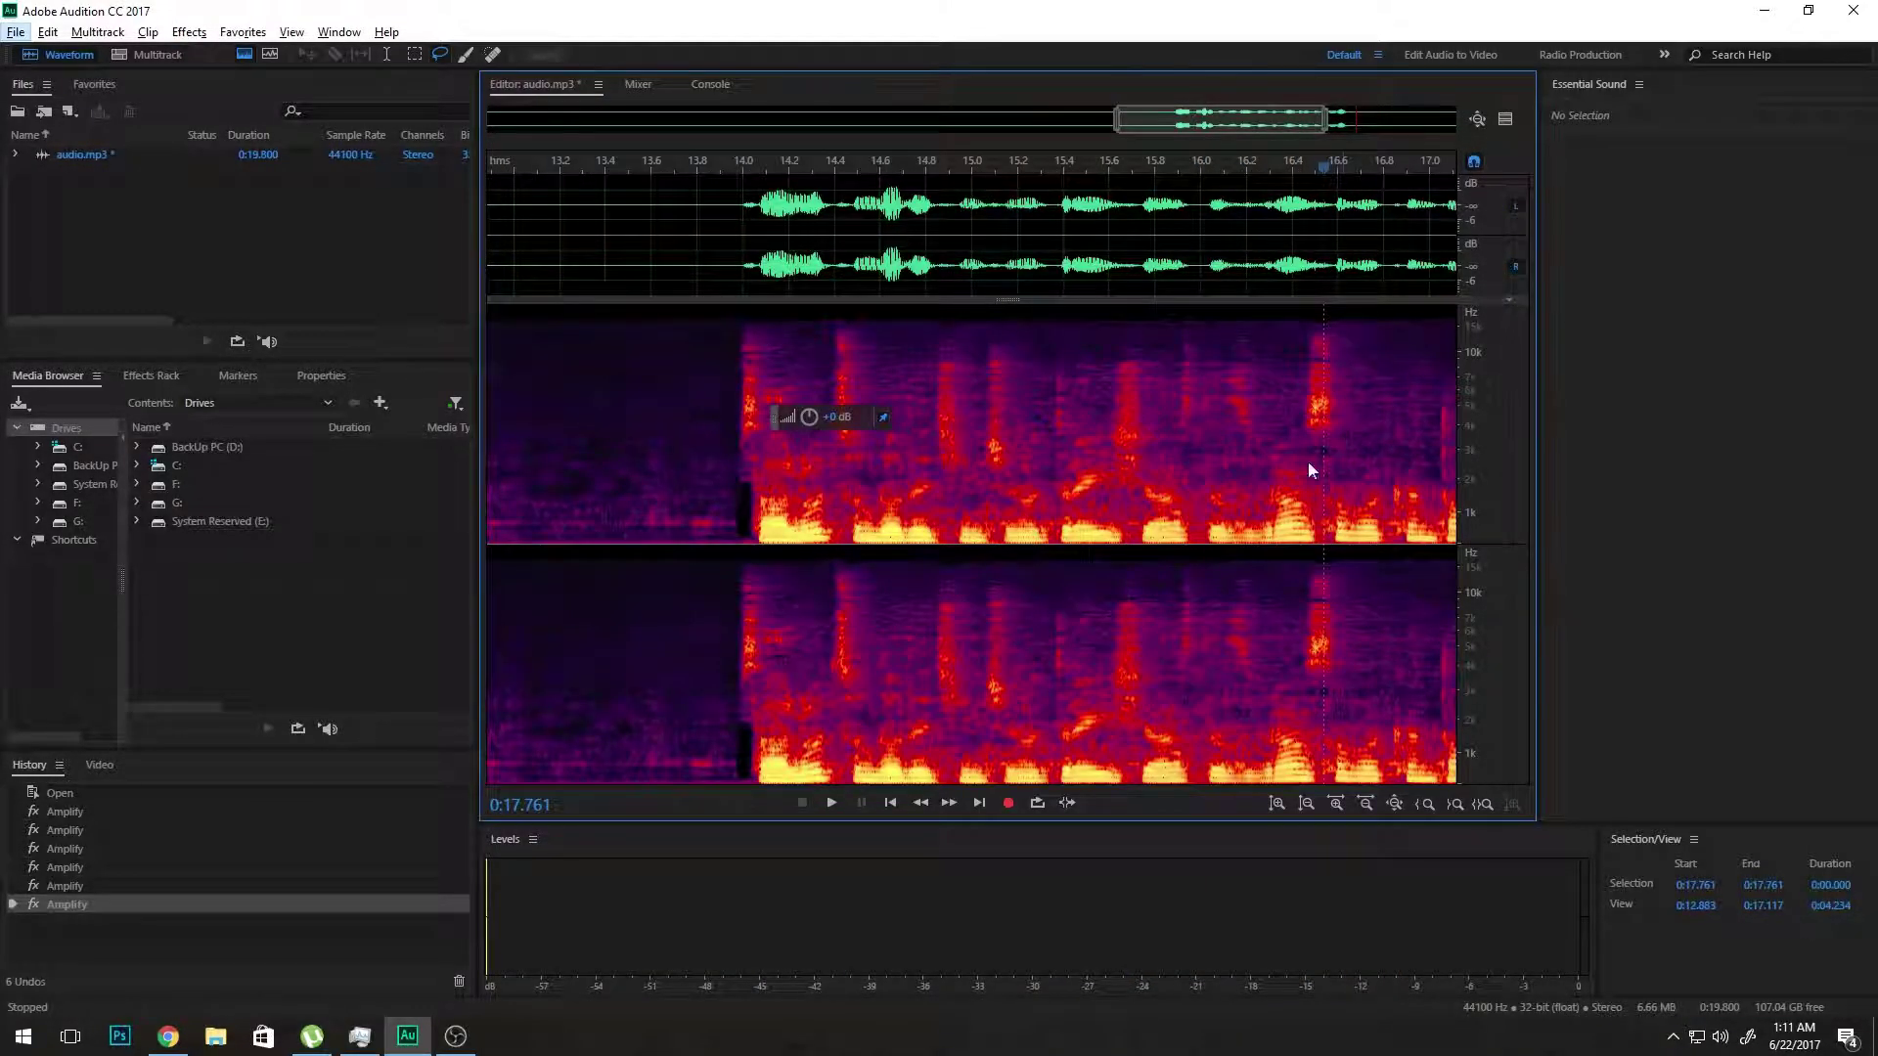
click(1142, 523)
key(space)
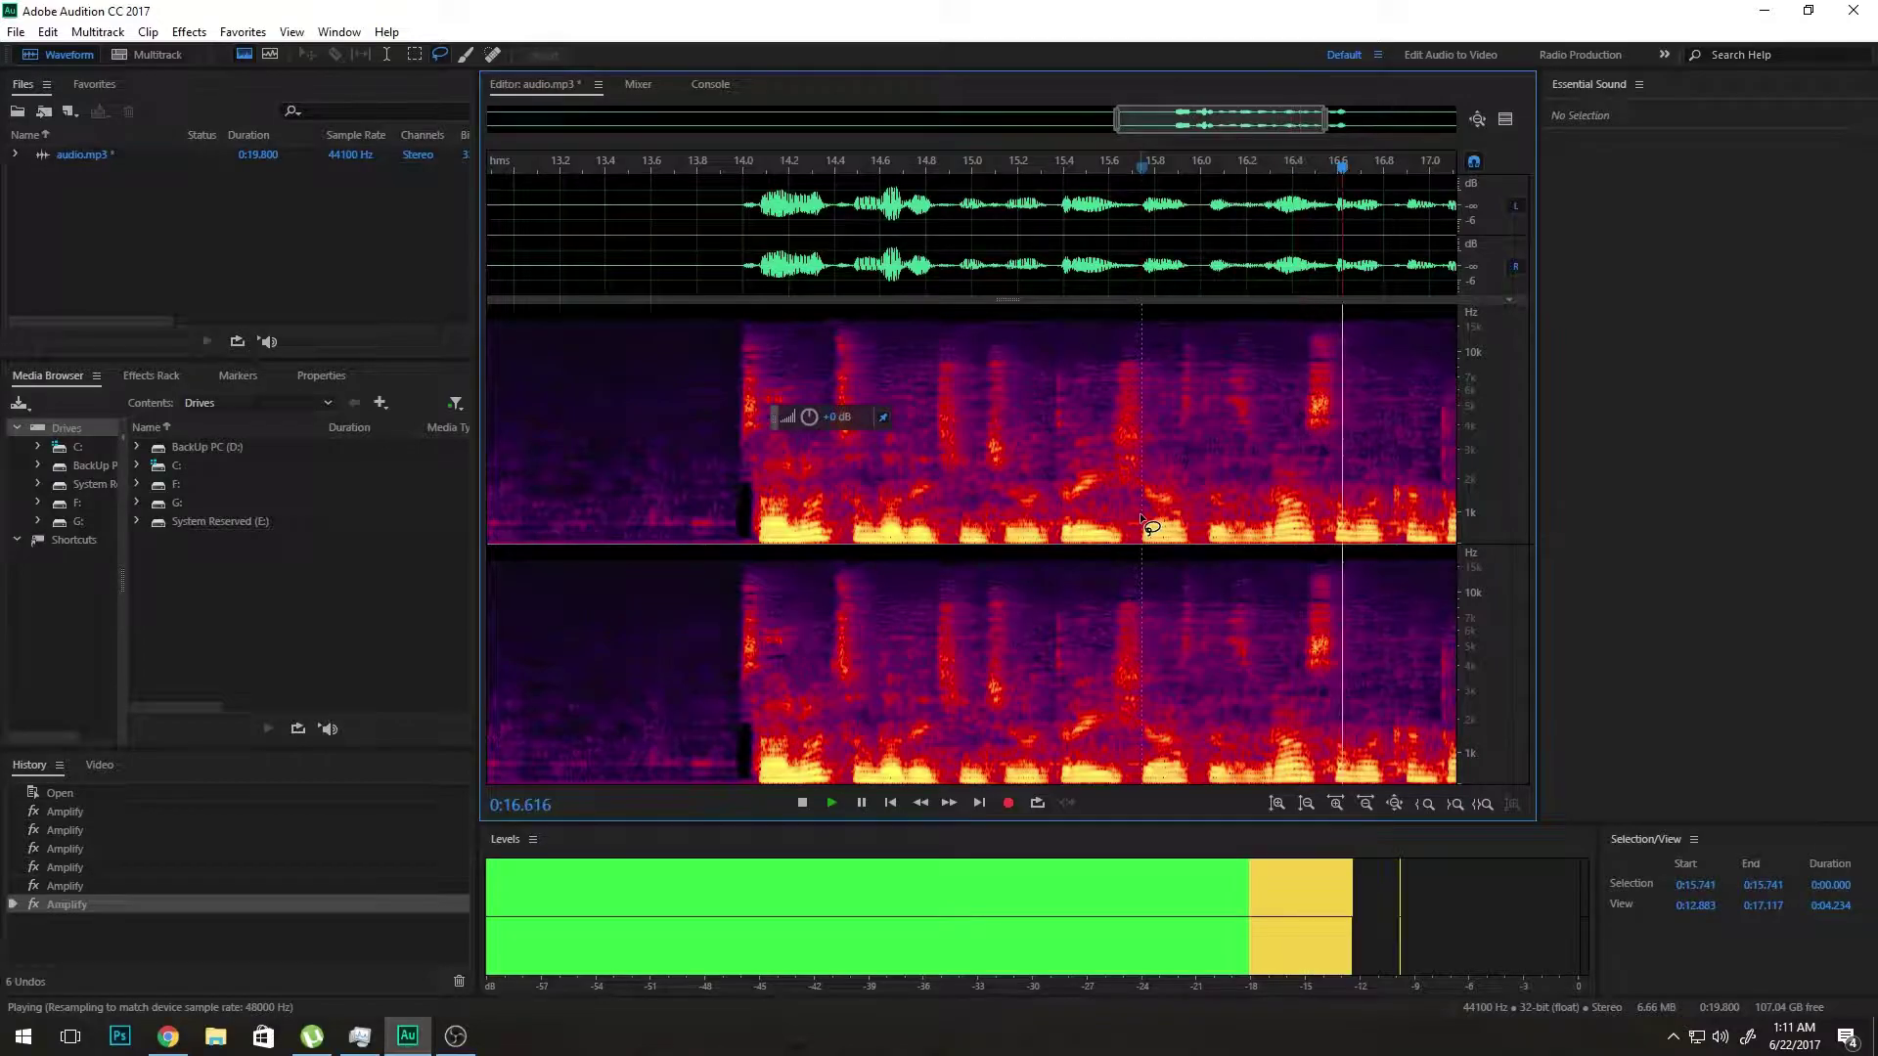
key(space)
scroll(1240, 526, up, 3)
click(1186, 523)
key(space)
scroll(1223, 528, down, 2)
key(space)
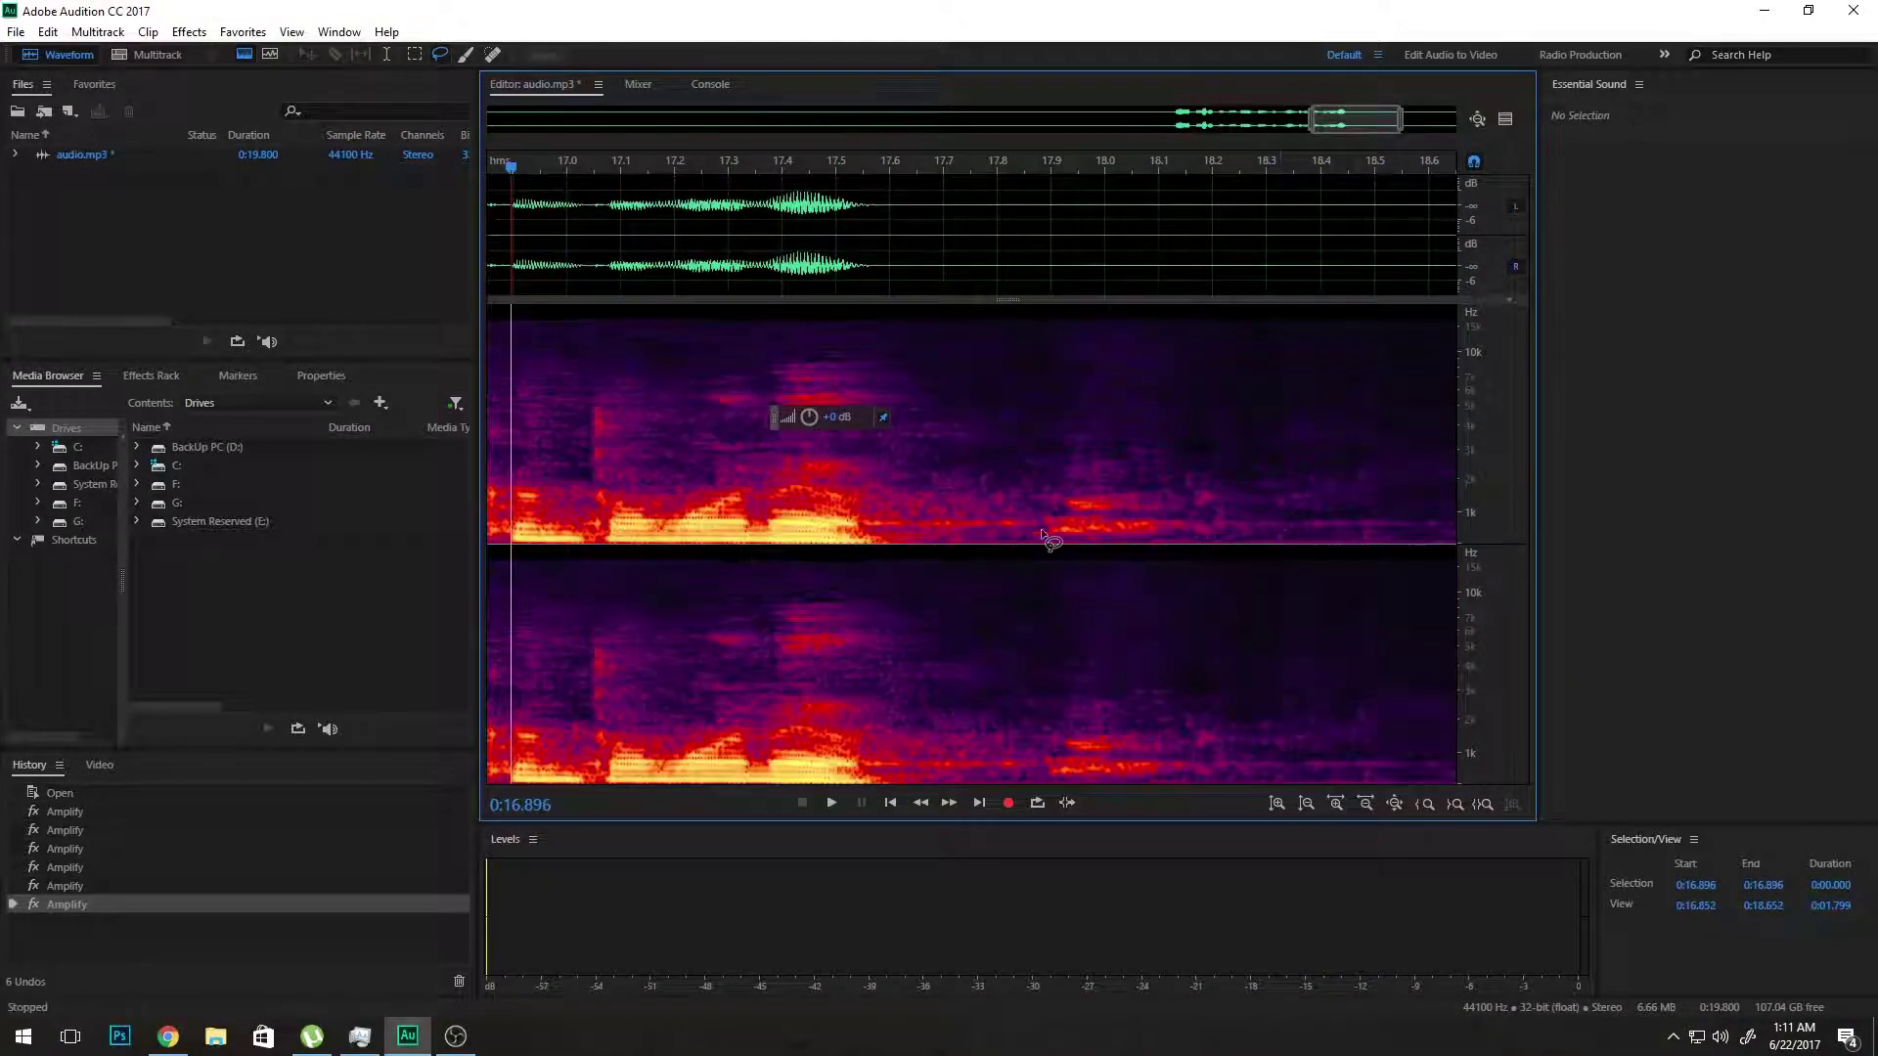
- Lasso the low-frequency gap at about 16.50 to 16.58 s and listen to it on its own
scroll(968, 543, down, 2)
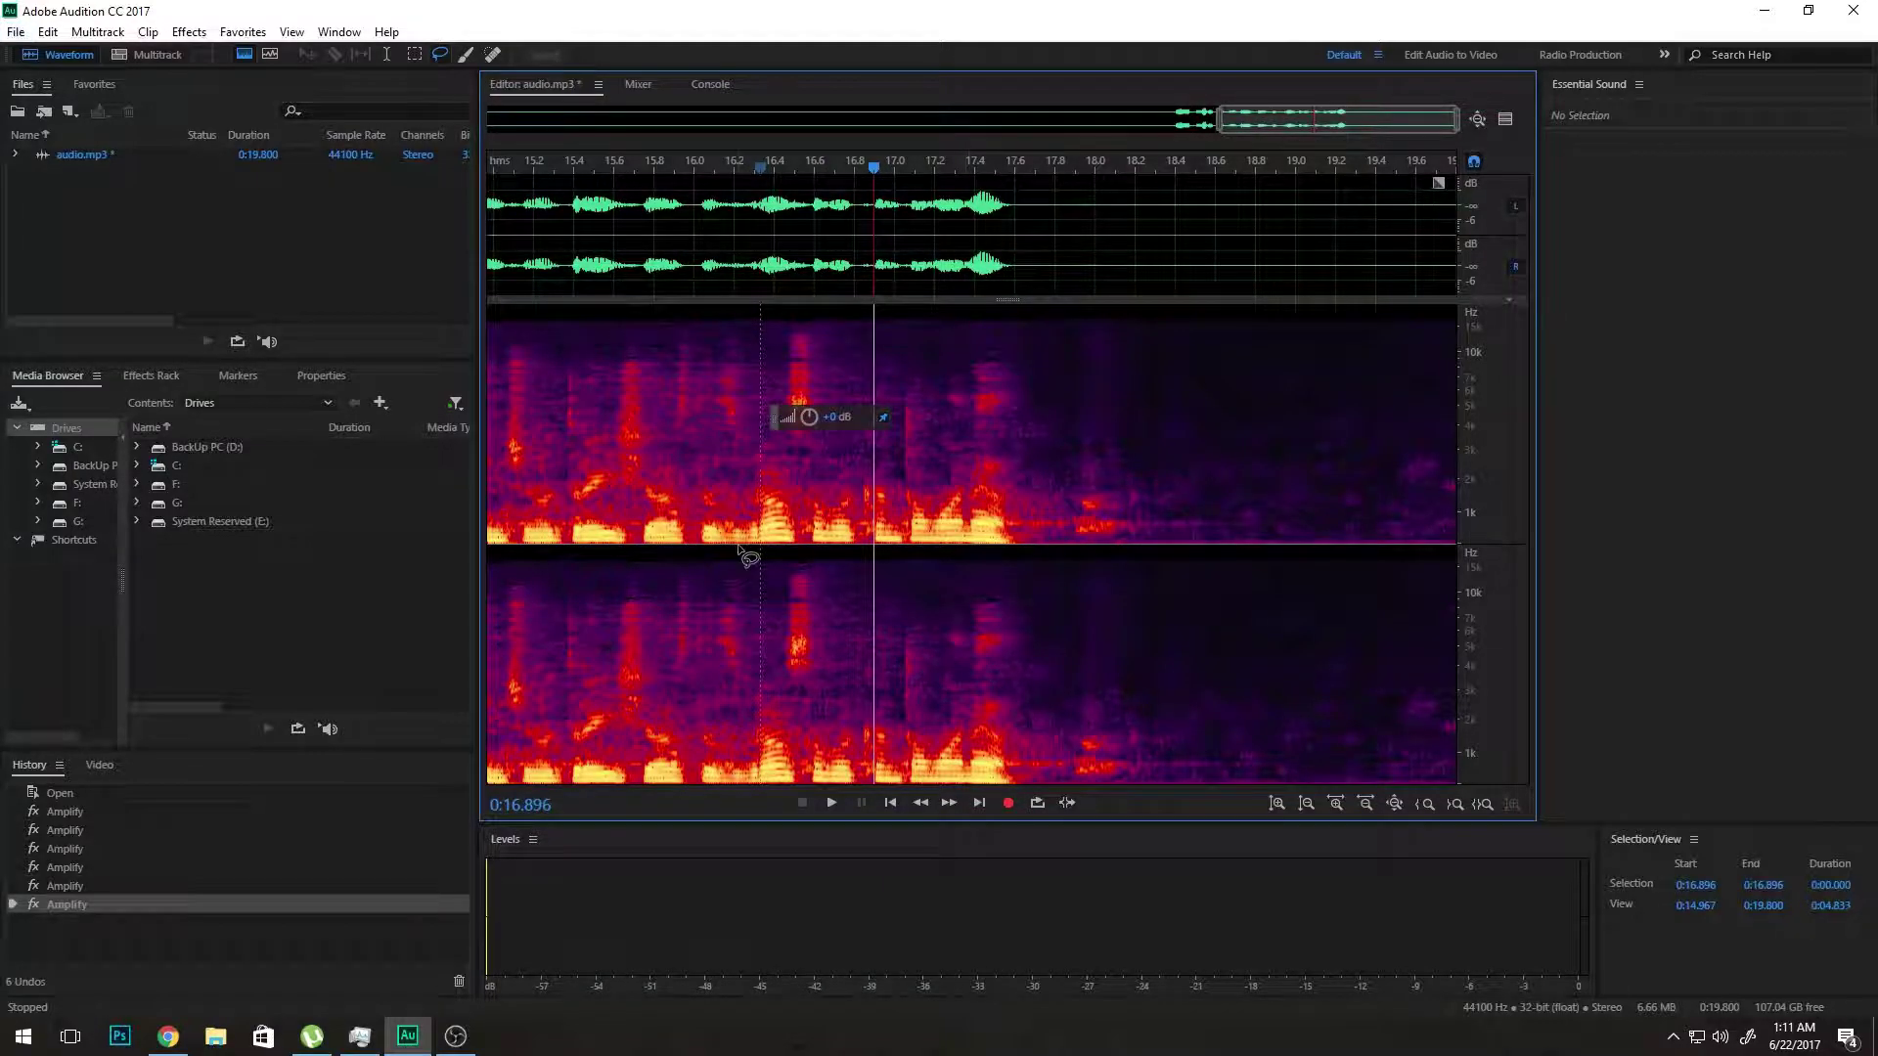
scroll(743, 549, up, 2)
scroll(817, 531, up, 1)
mouse_move(875, 511)
mouse_down()
mouse_move(846, 533)
mouse_move(858, 556)
mouse_move(886, 529)
mouse_up()
key(space)
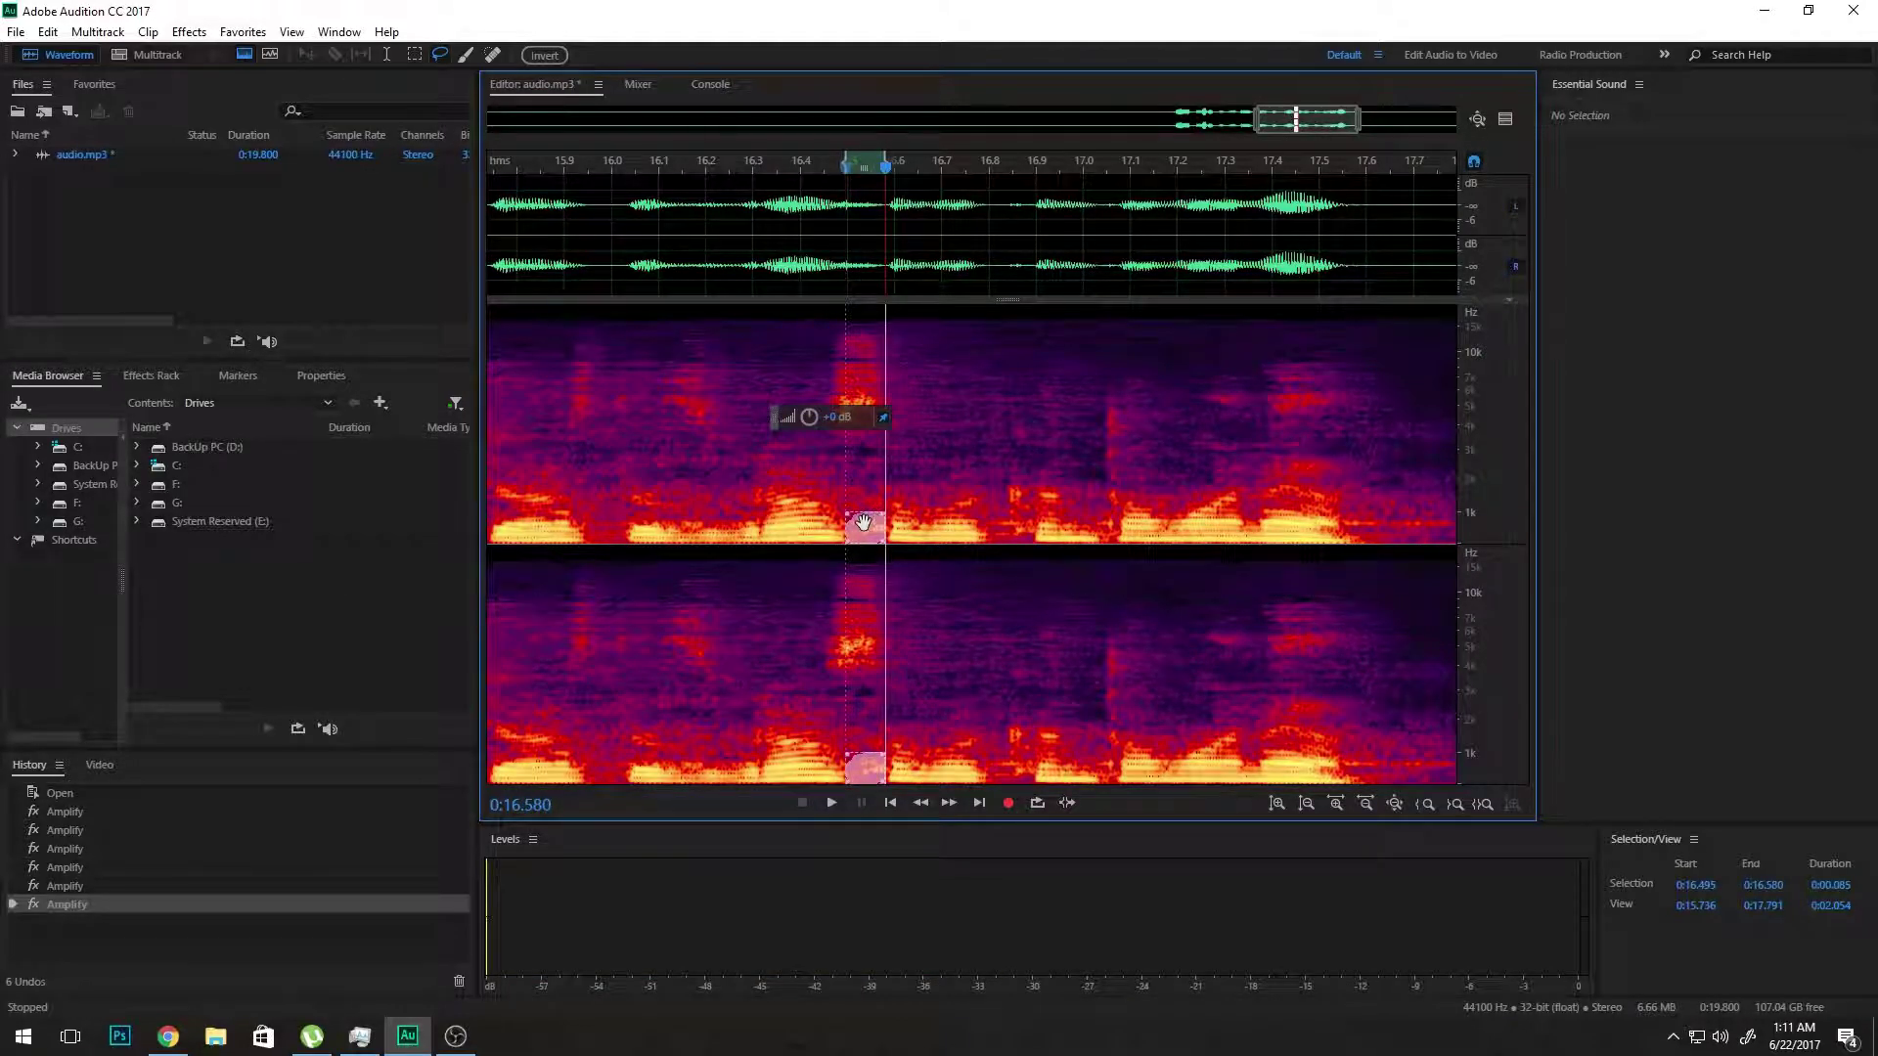
scroll(865, 521, up, 1)
click(943, 528)
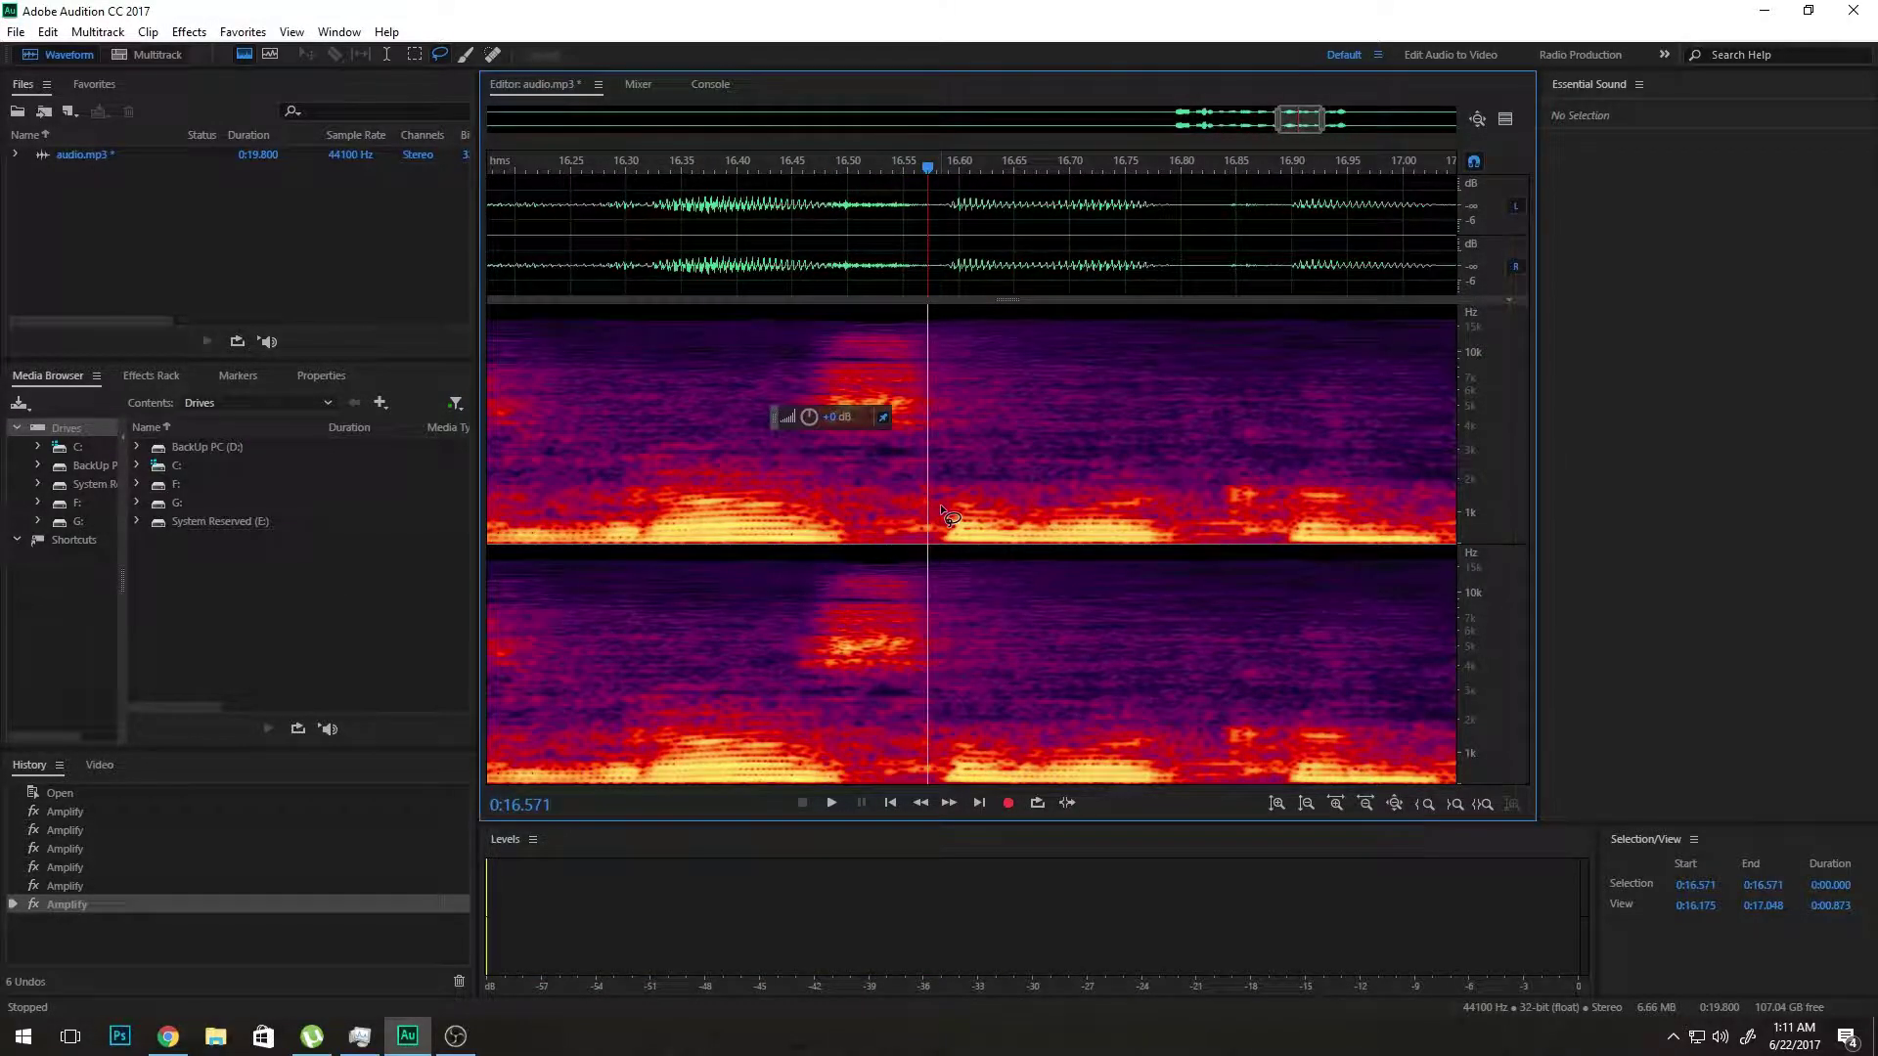
- Lasso the low-frequency patch at about 16.51 to 16.59 s and lower its gain by 99 dB
mouse_move(945, 533)
mouse_down()
mouse_move(863, 536)
mouse_move(885, 509)
mouse_move(944, 501)
mouse_up()
key(space)
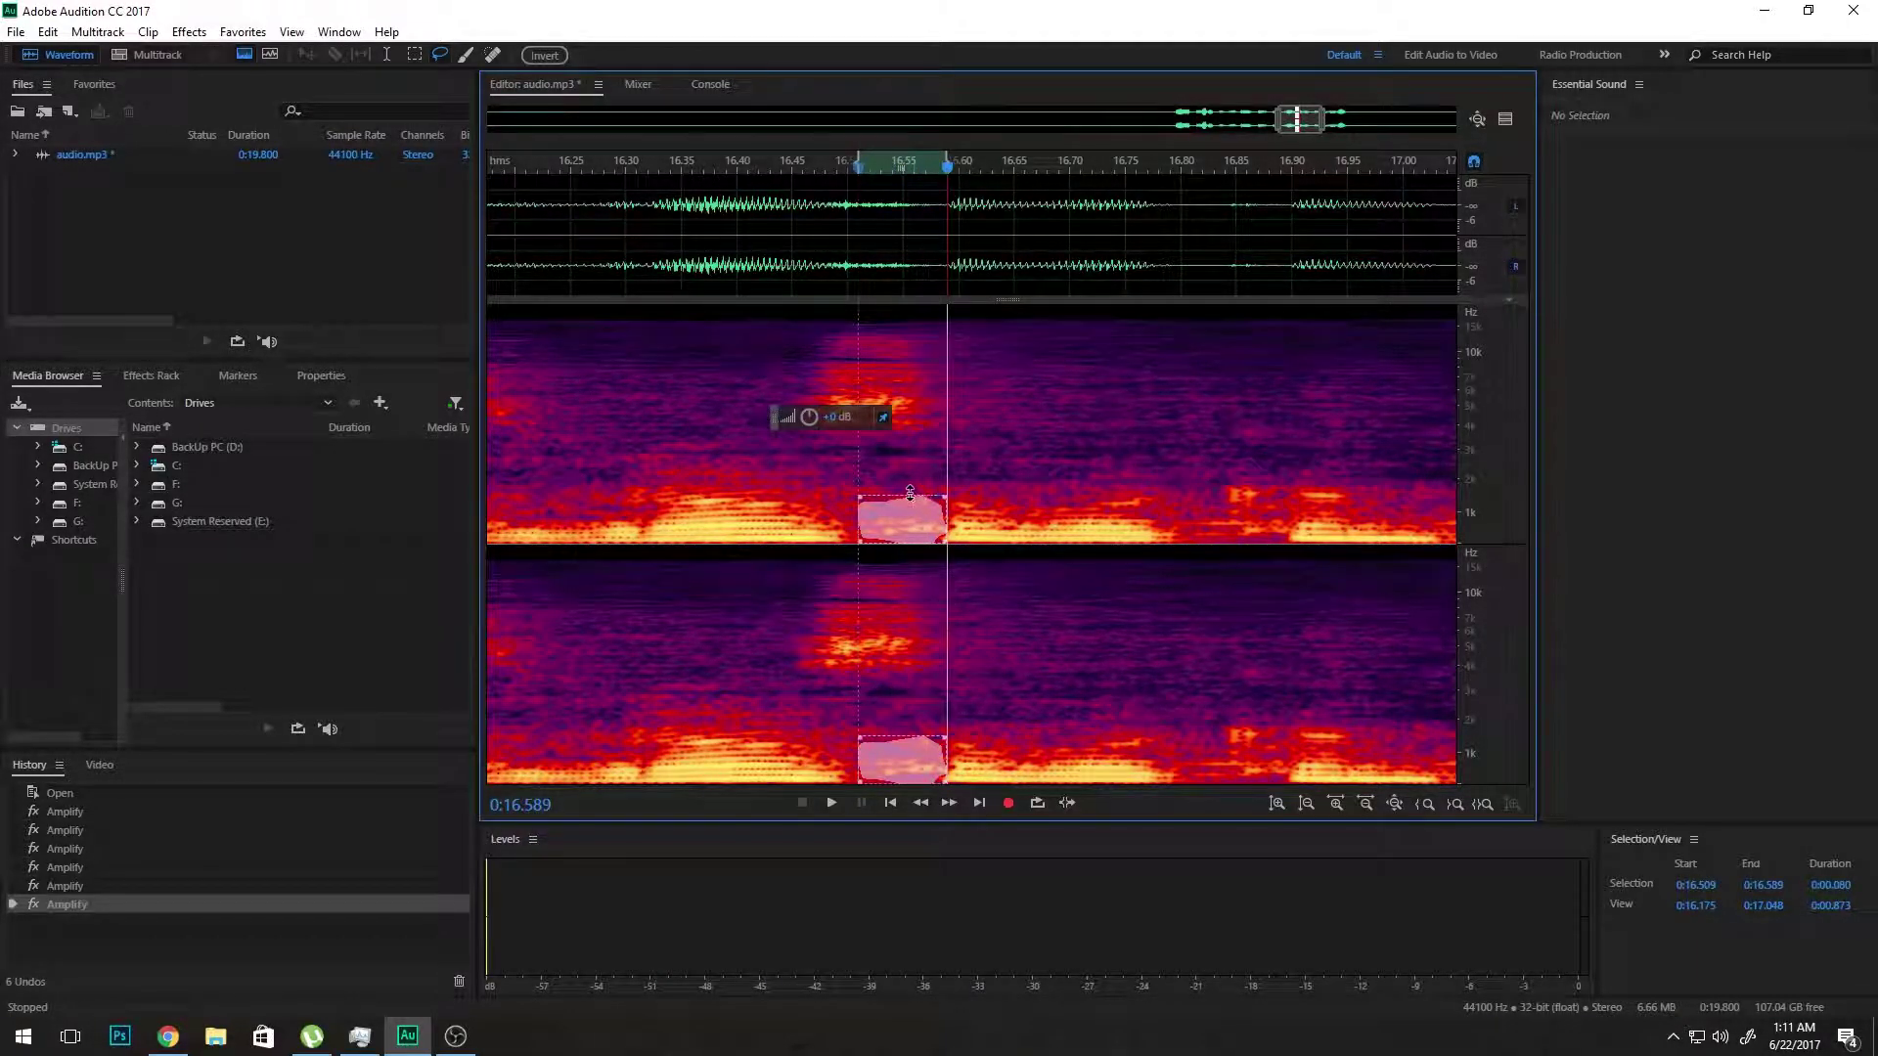
click(837, 417)
text(-99)
key(Return)
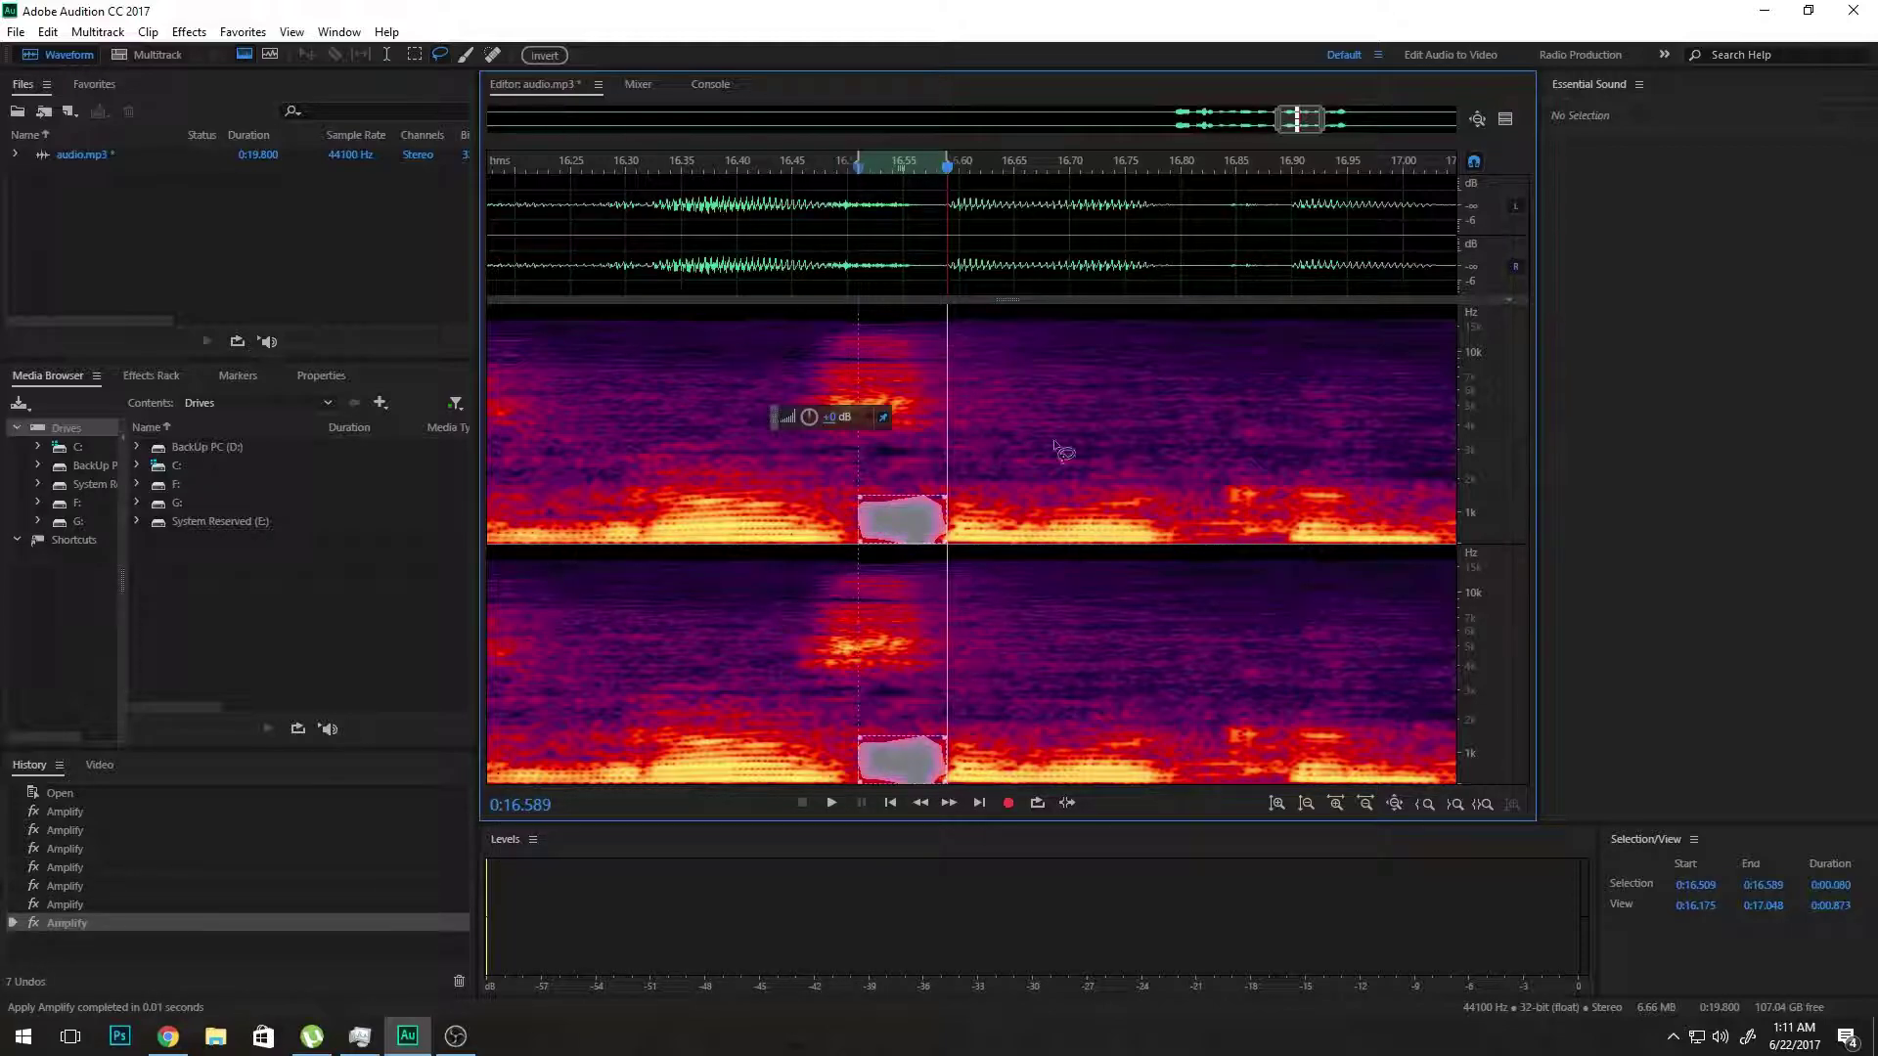
- Lasso the low-frequency patch at about 16.79 to 16.90 s and lower its gain to silence
click(1179, 501)
mouse_move(1179, 499)
mouse_down()
mouse_move(1213, 544)
mouse_move(1277, 540)
mouse_move(1293, 519)
mouse_move(1215, 481)
mouse_up()
key(space)
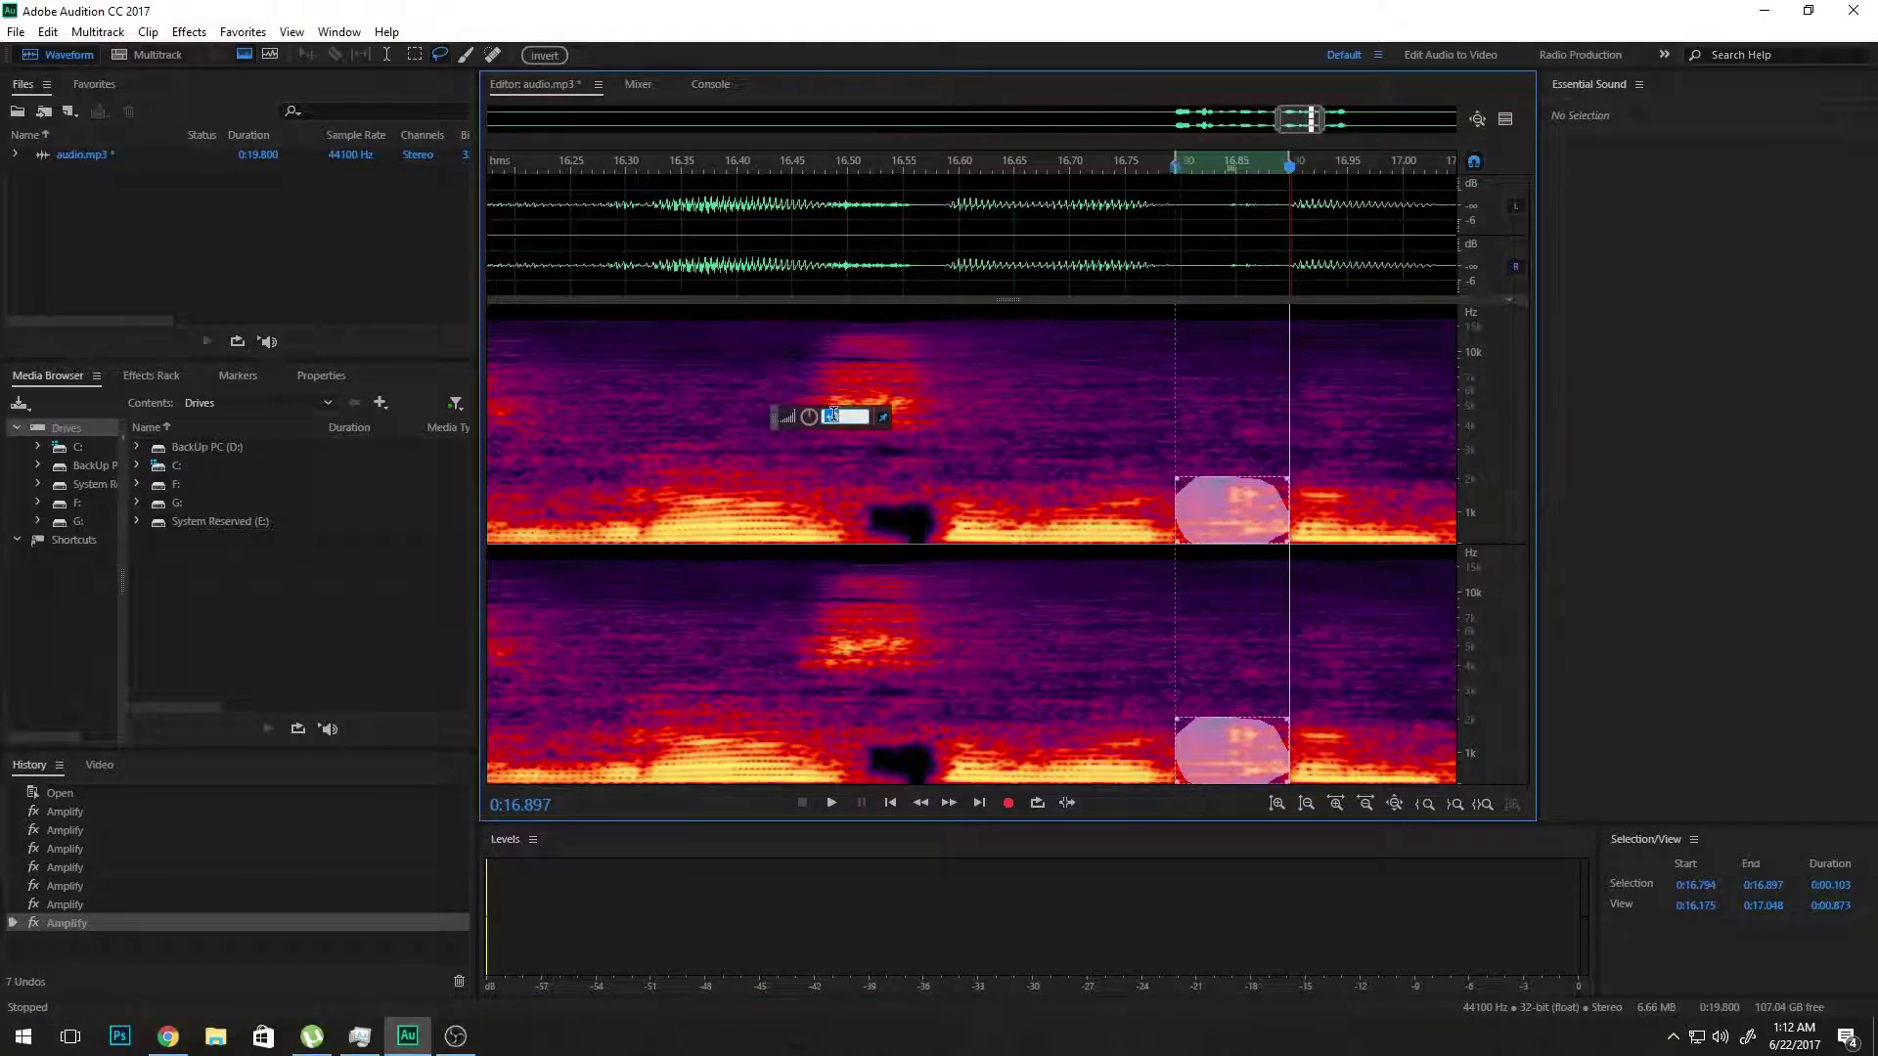
key(Return)
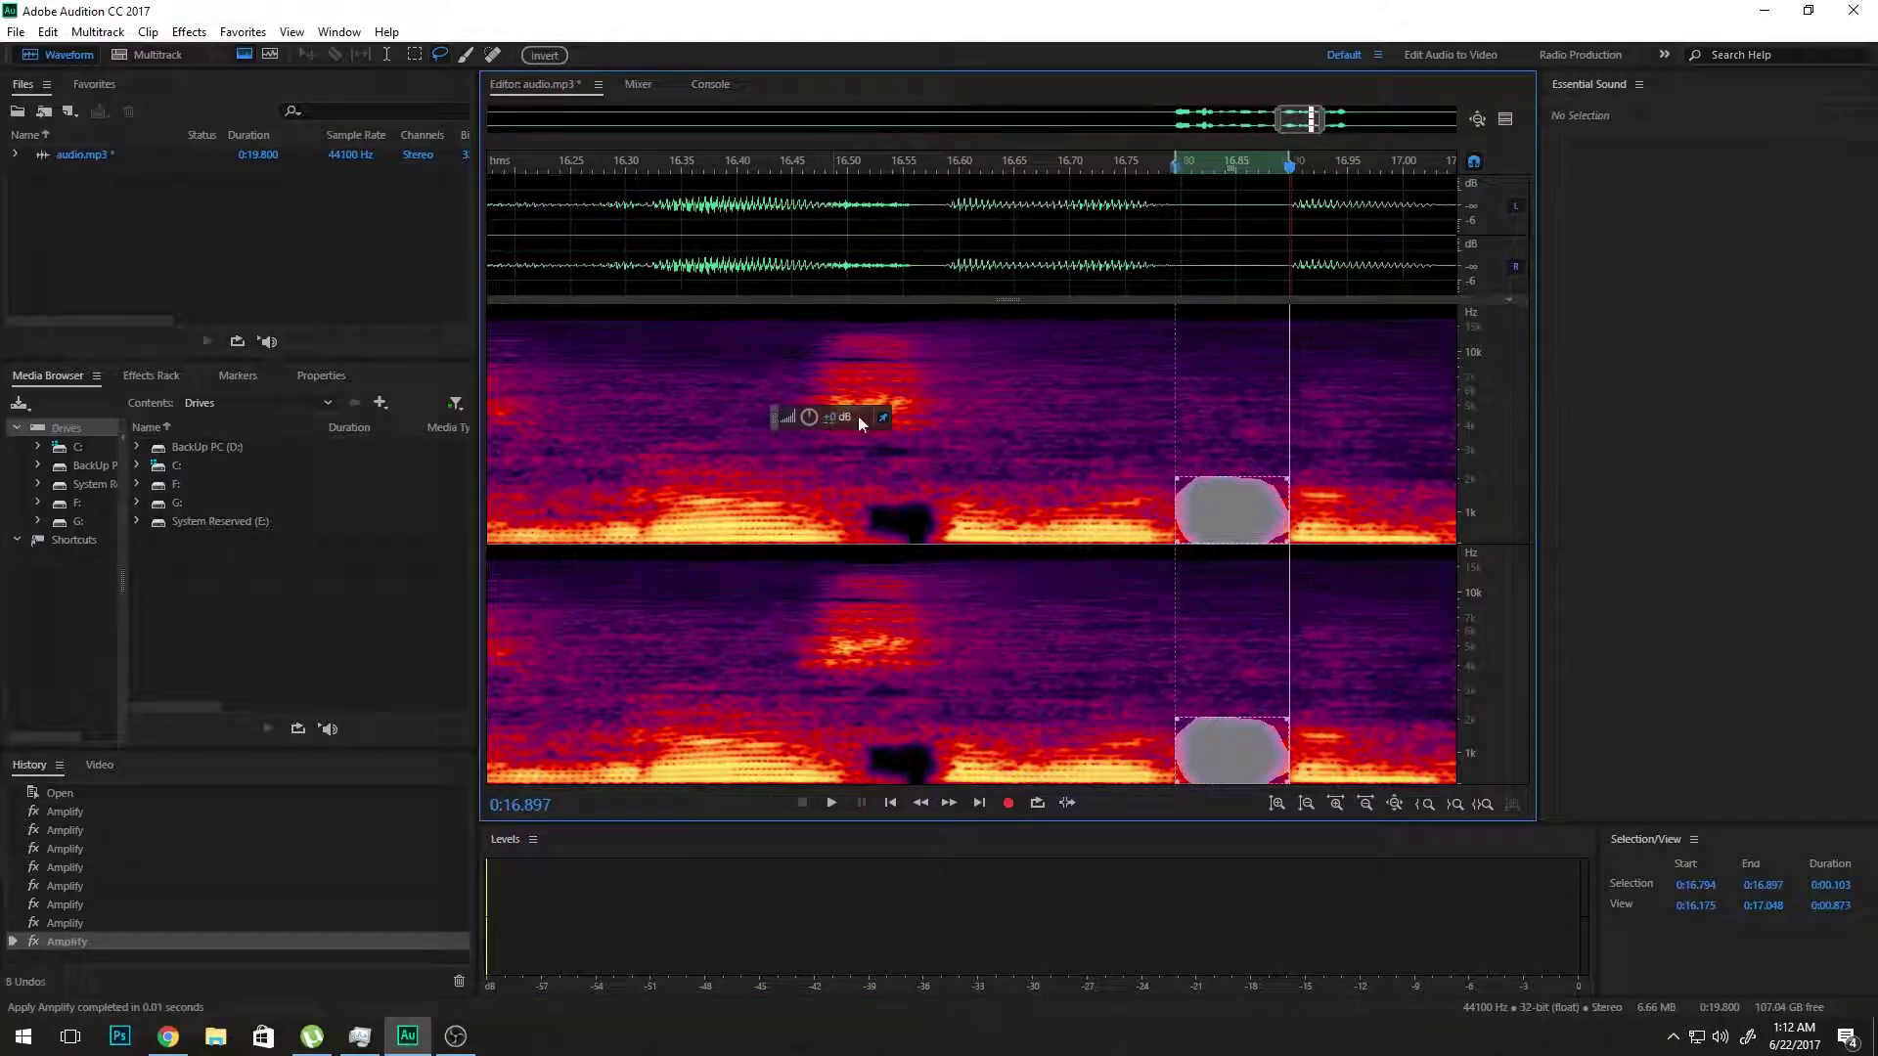
- Play from about 16.7 s and again from about 15.4 s to check the silenced patches
click(1102, 458)
key(space)
key(space)
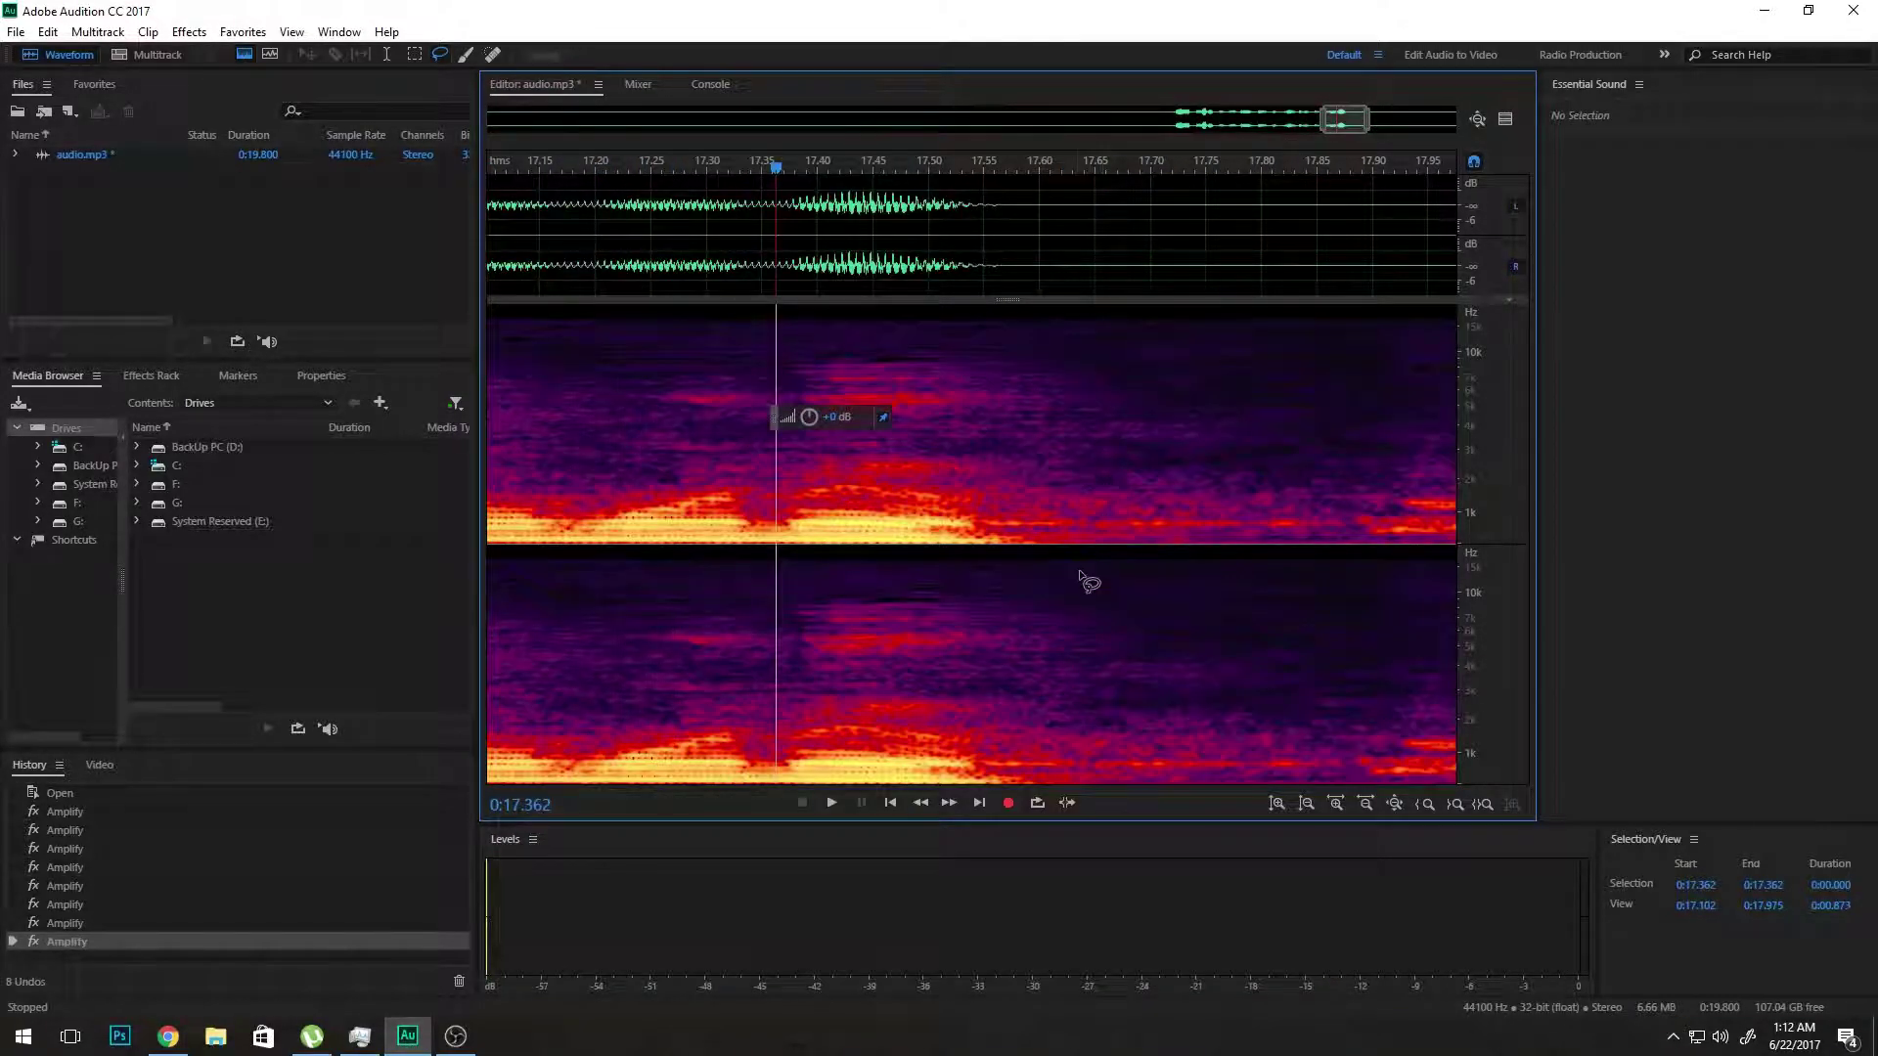
scroll(1048, 595, down, 3)
key(alt)
click(810, 615)
scroll(808, 616, up, 2)
scroll(805, 620, down, 4)
click(653, 494)
click(559, 492)
key(space)
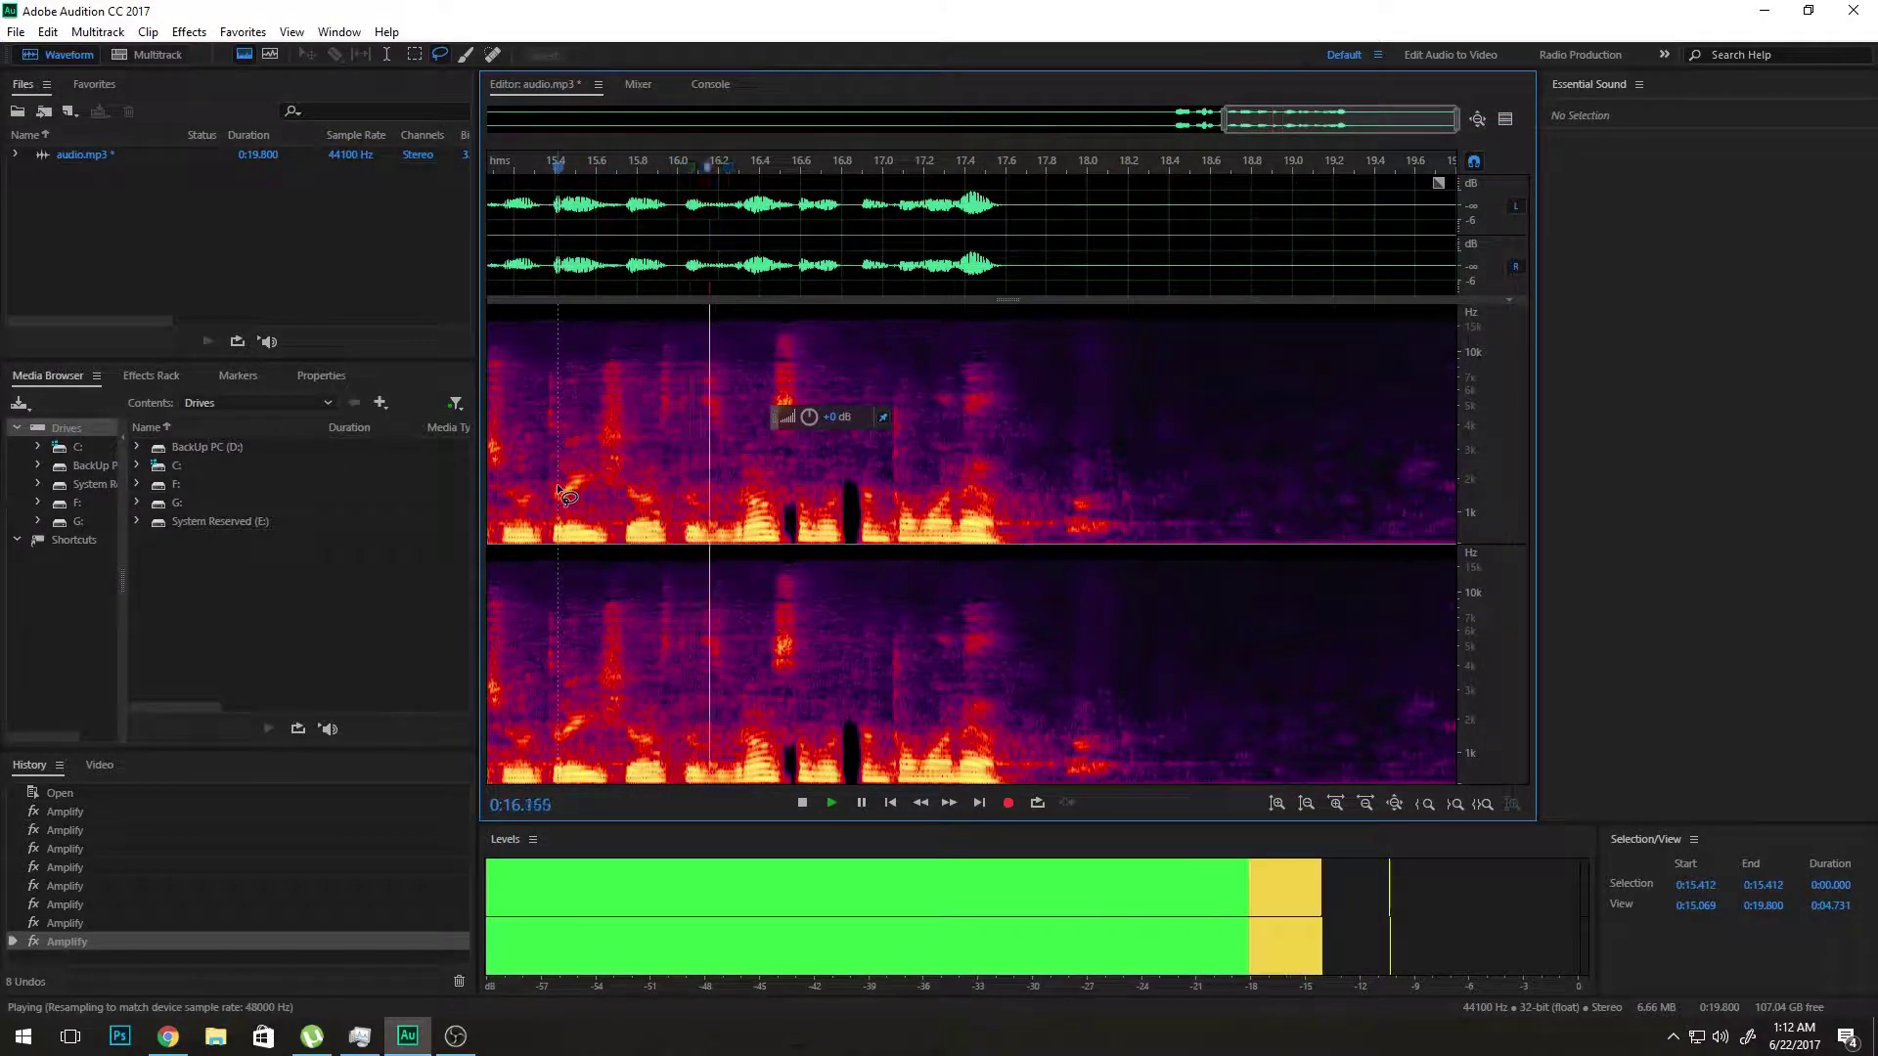
key(space)
- Lasso the low-frequency gap at about 15.95 to 16.02 s and listen to that selection
scroll(566, 494, up, 4)
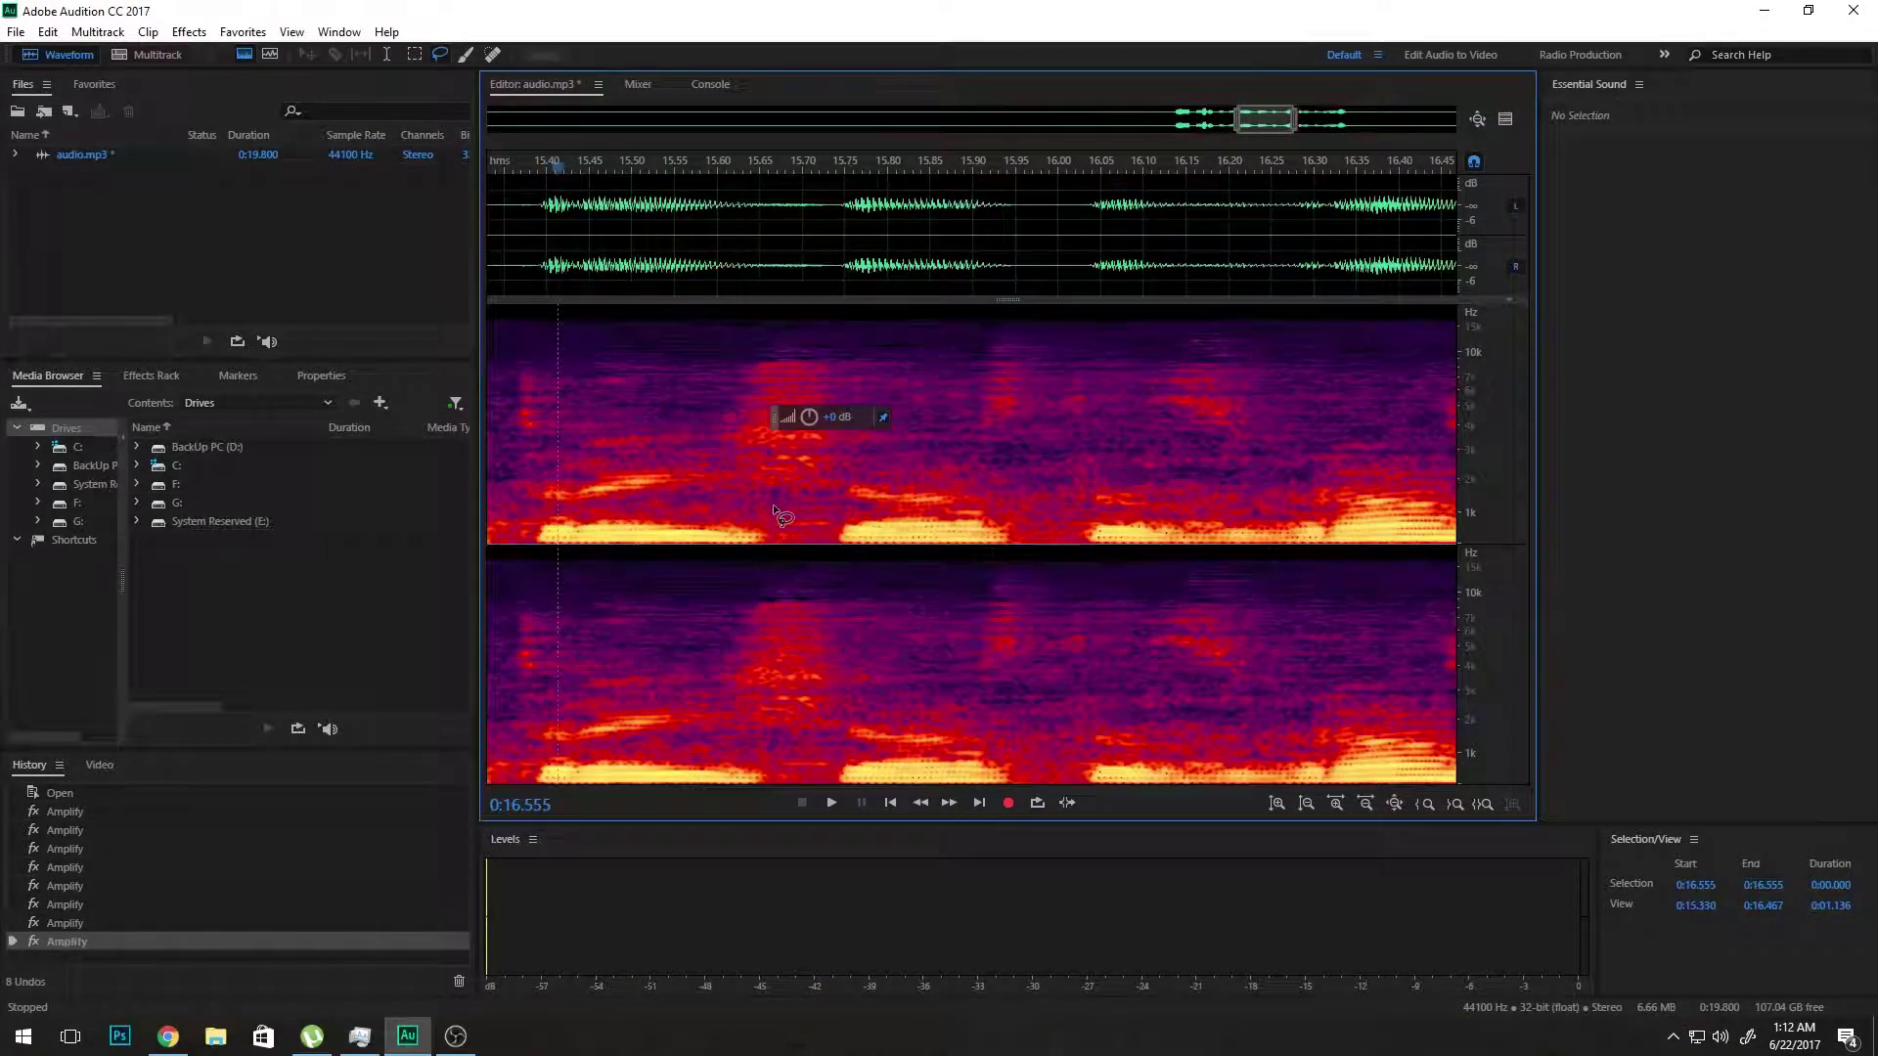
mouse_move(910, 464)
mouse_down()
mouse_move(843, 496)
mouse_move(930, 514)
mouse_move(955, 483)
mouse_move(1038, 508)
mouse_move(1017, 528)
mouse_move(1073, 548)
mouse_move(1067, 485)
mouse_up()
key(space)
key(space)
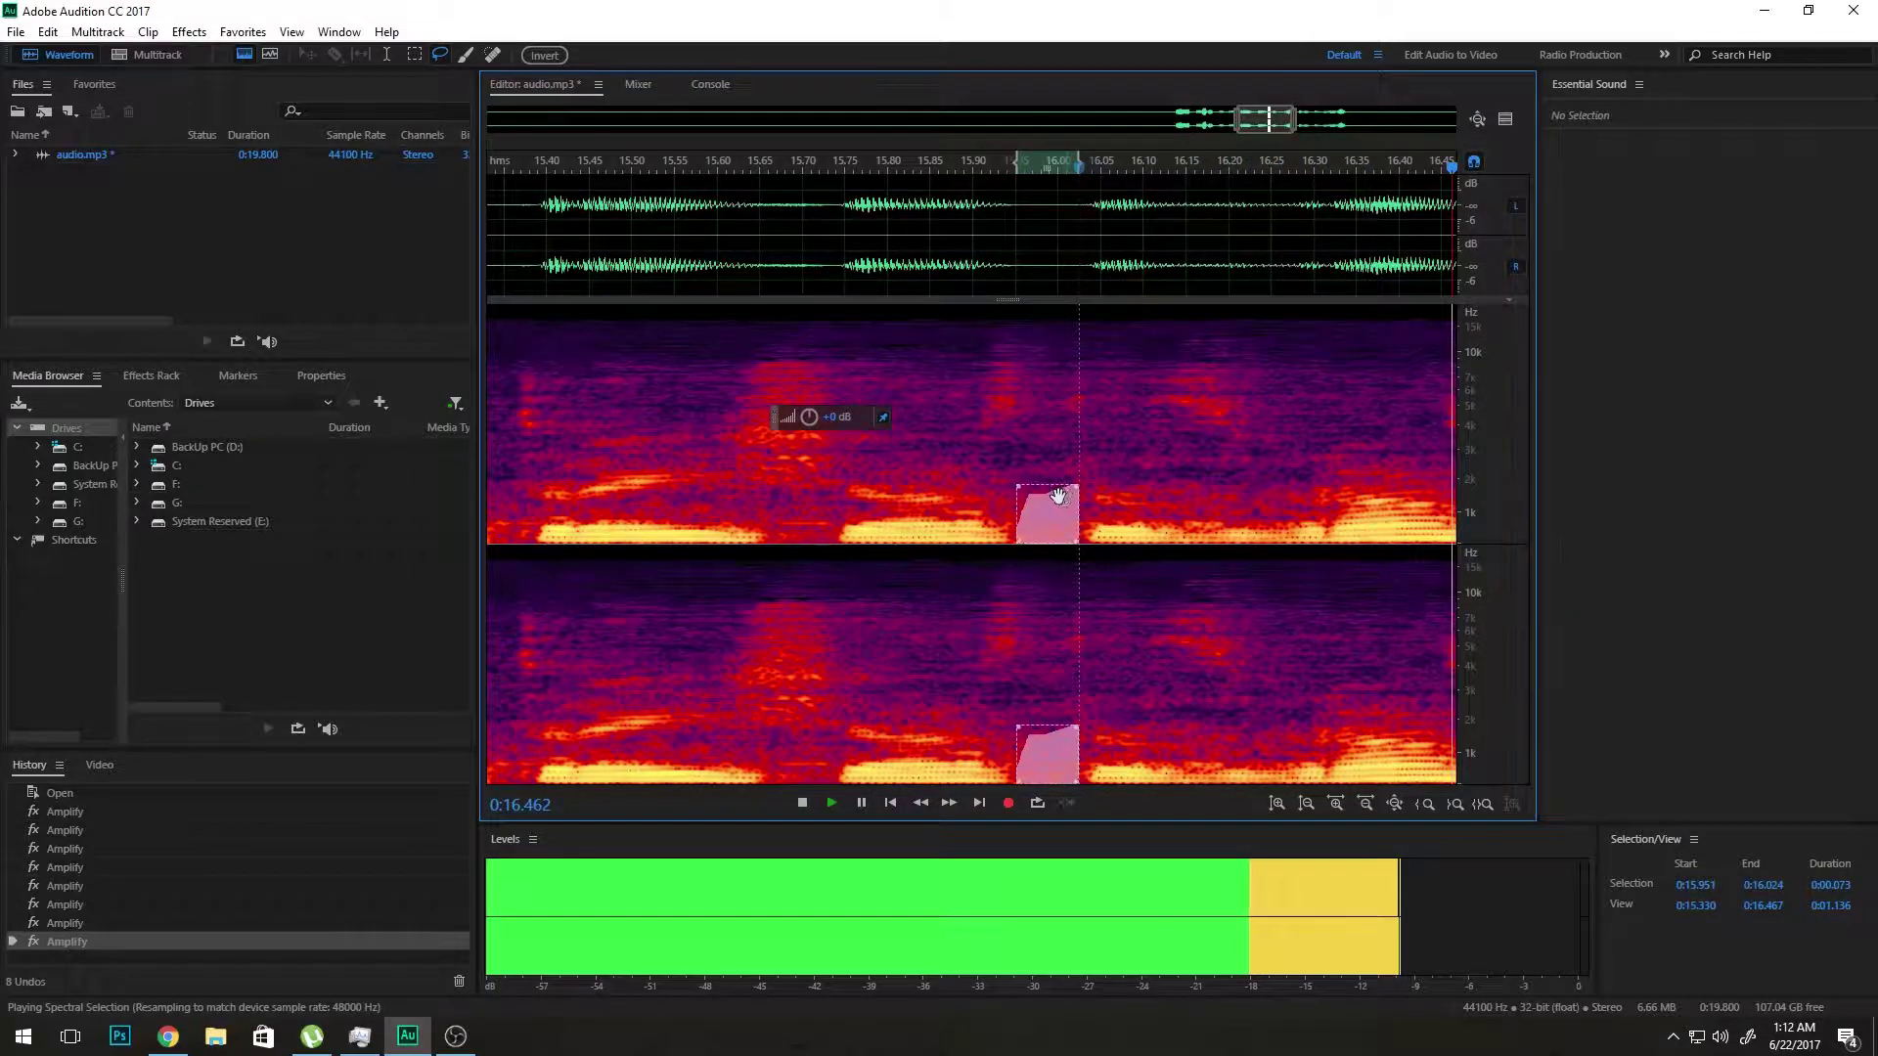
click(1010, 496)
- Audition a lassoed patch at about 15.94 to 16.03 s, then the speech from about 15.8 s
scroll(958, 534, down, 3)
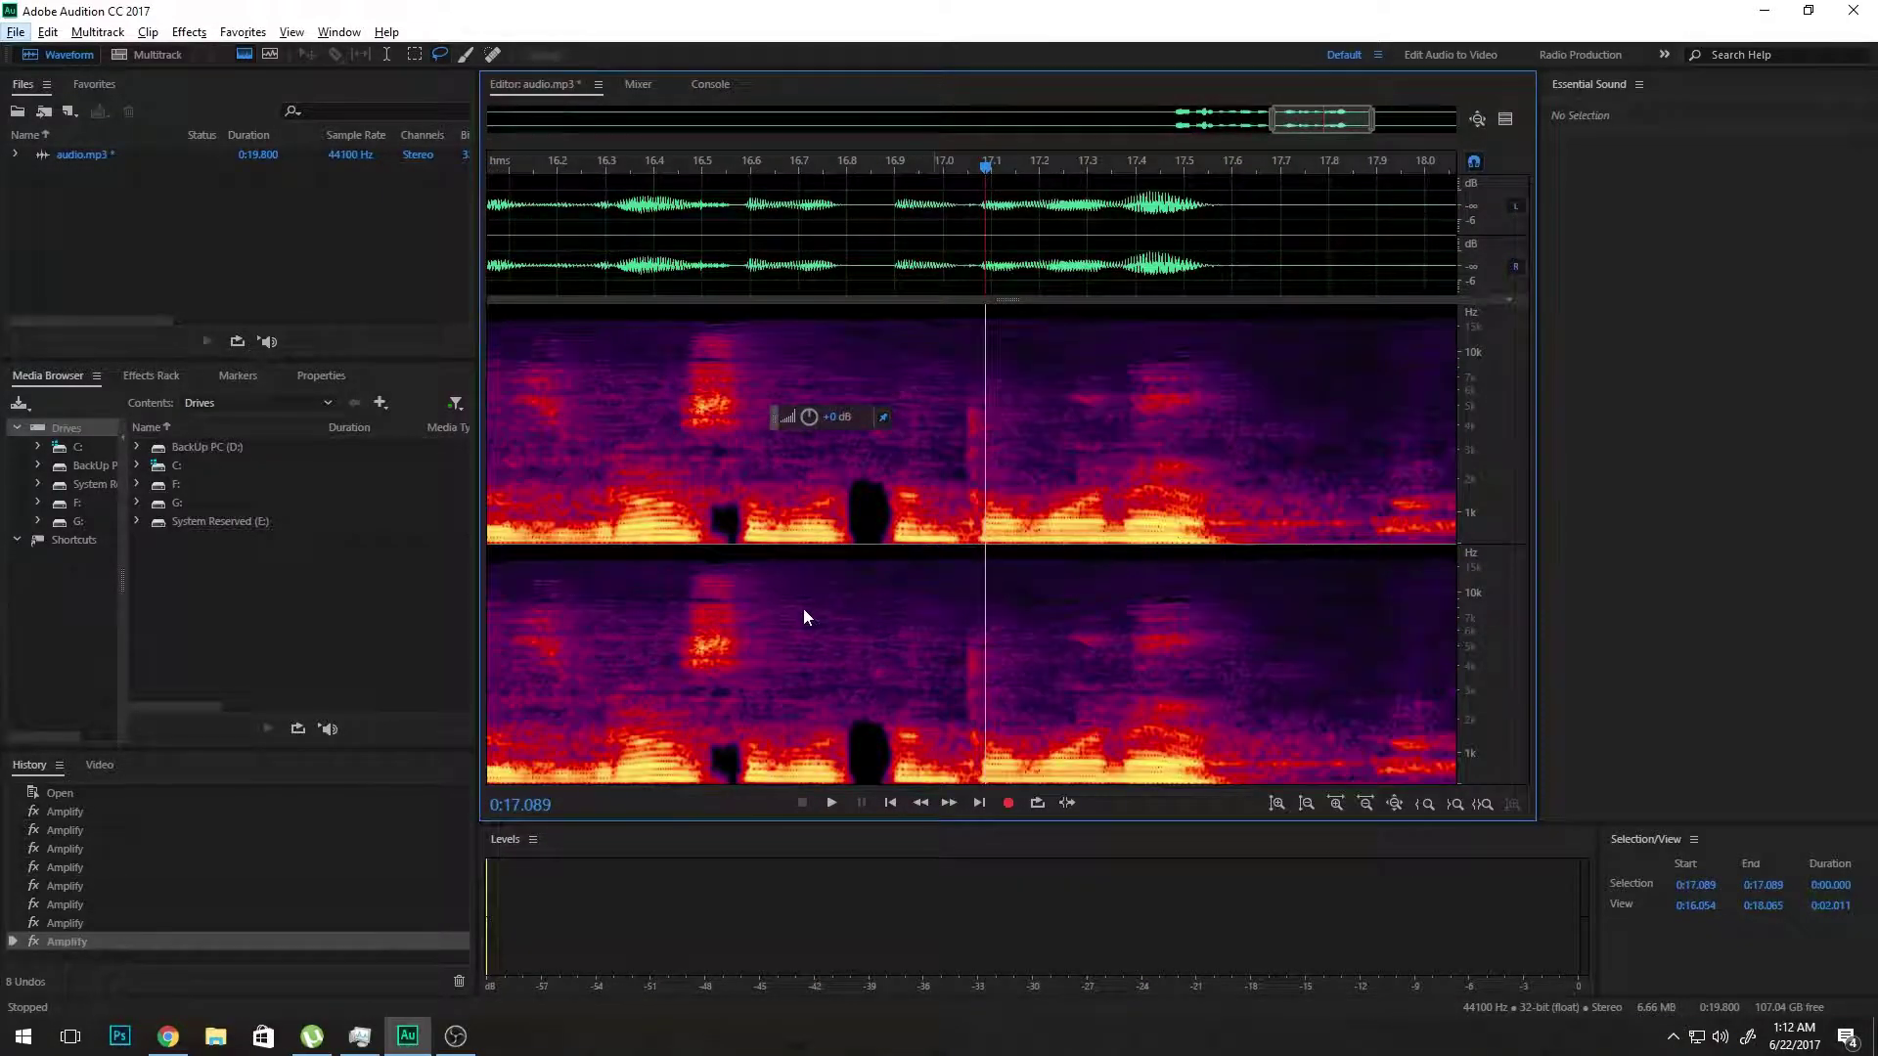
click(737, 623)
scroll(736, 626, down, 5)
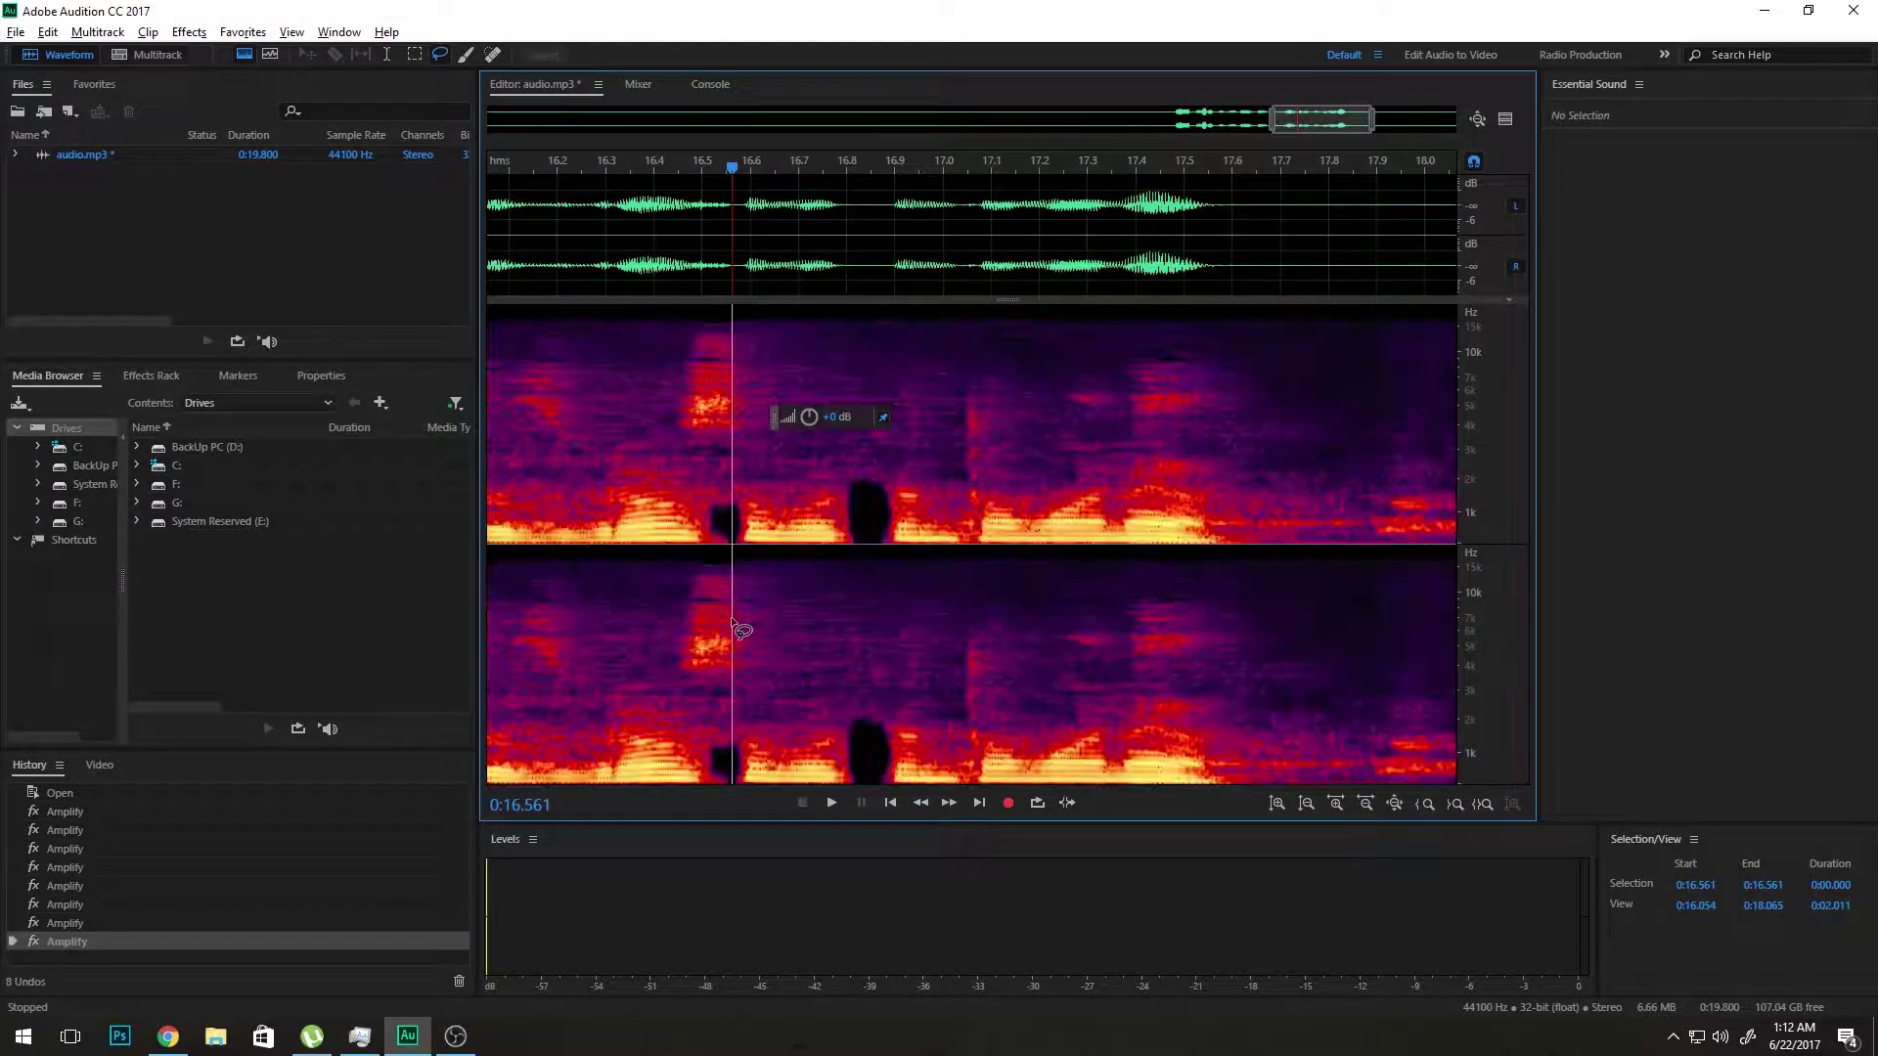
scroll(901, 557, up, 6)
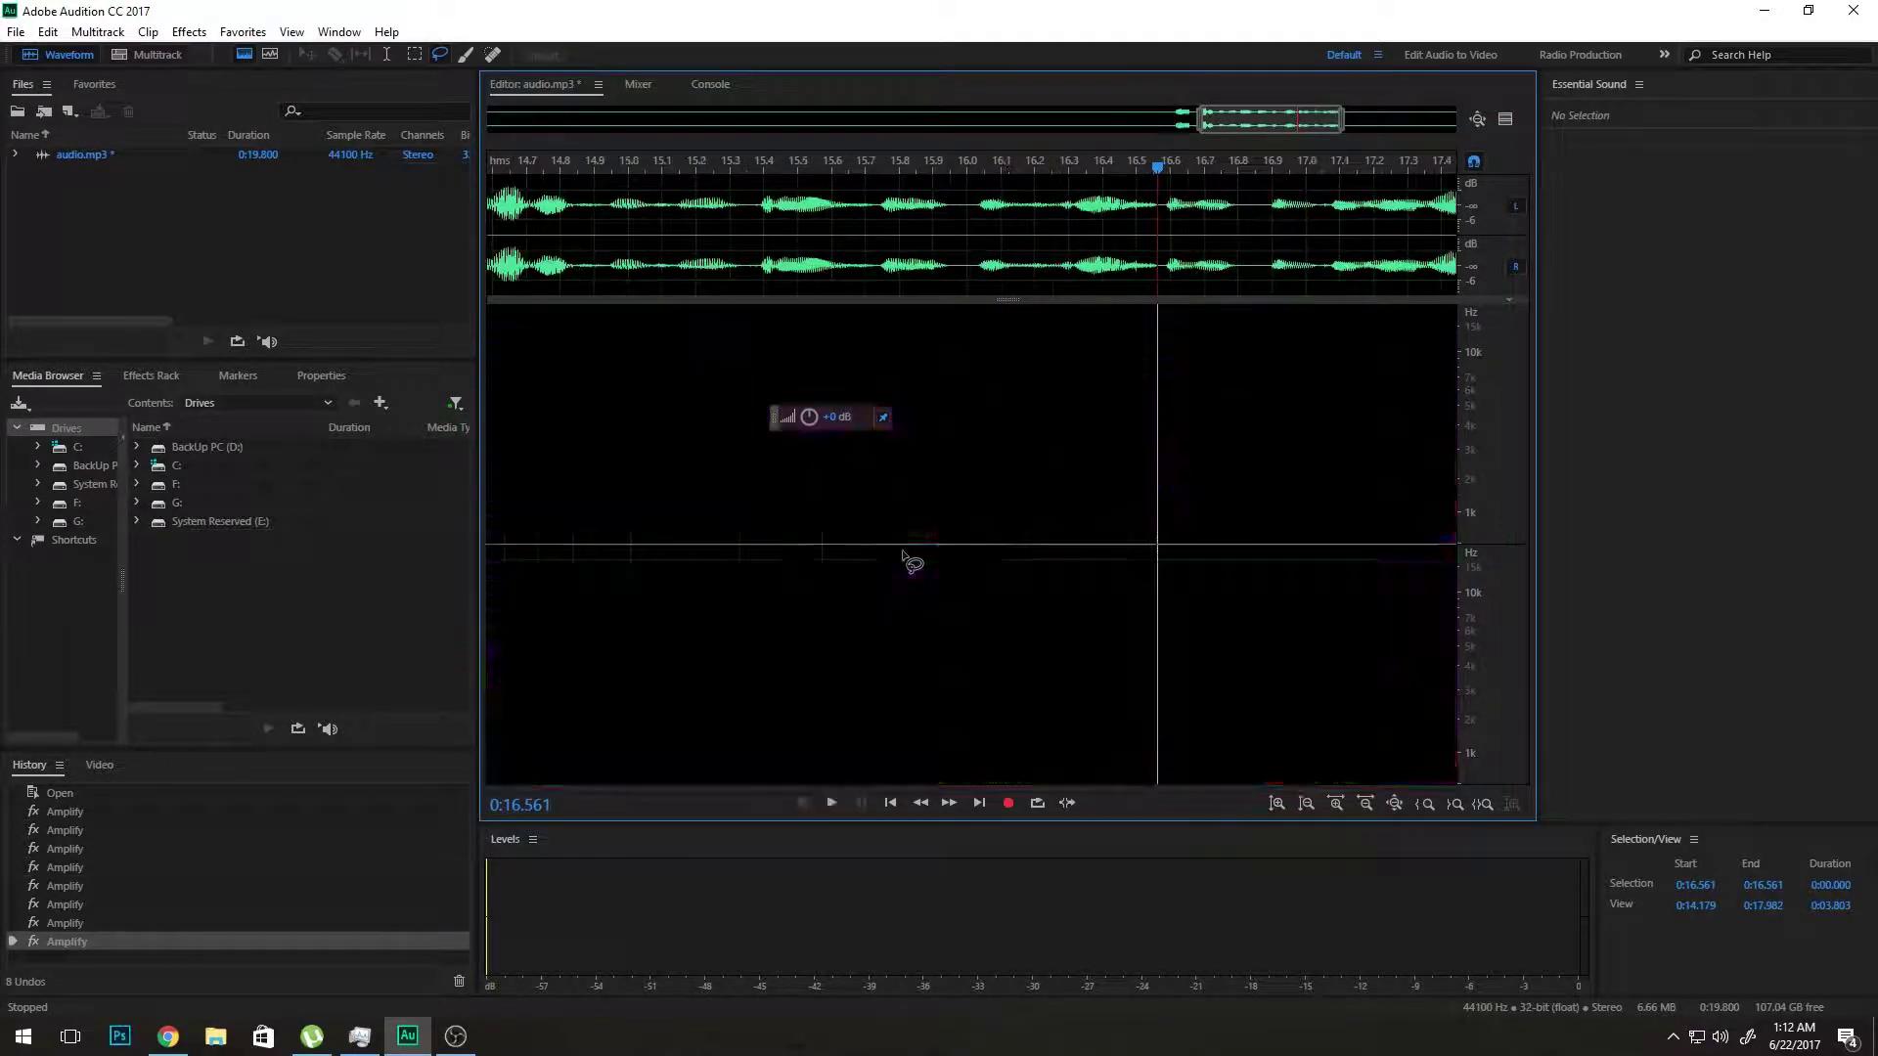
mouse_move(818, 541)
mouse_down()
mouse_move(838, 544)
mouse_move(846, 510)
mouse_up()
mouse_move(1005, 516)
mouse_down()
mouse_move(983, 536)
mouse_move(1025, 559)
mouse_move(1037, 512)
mouse_move(979, 507)
mouse_up()
key(space)
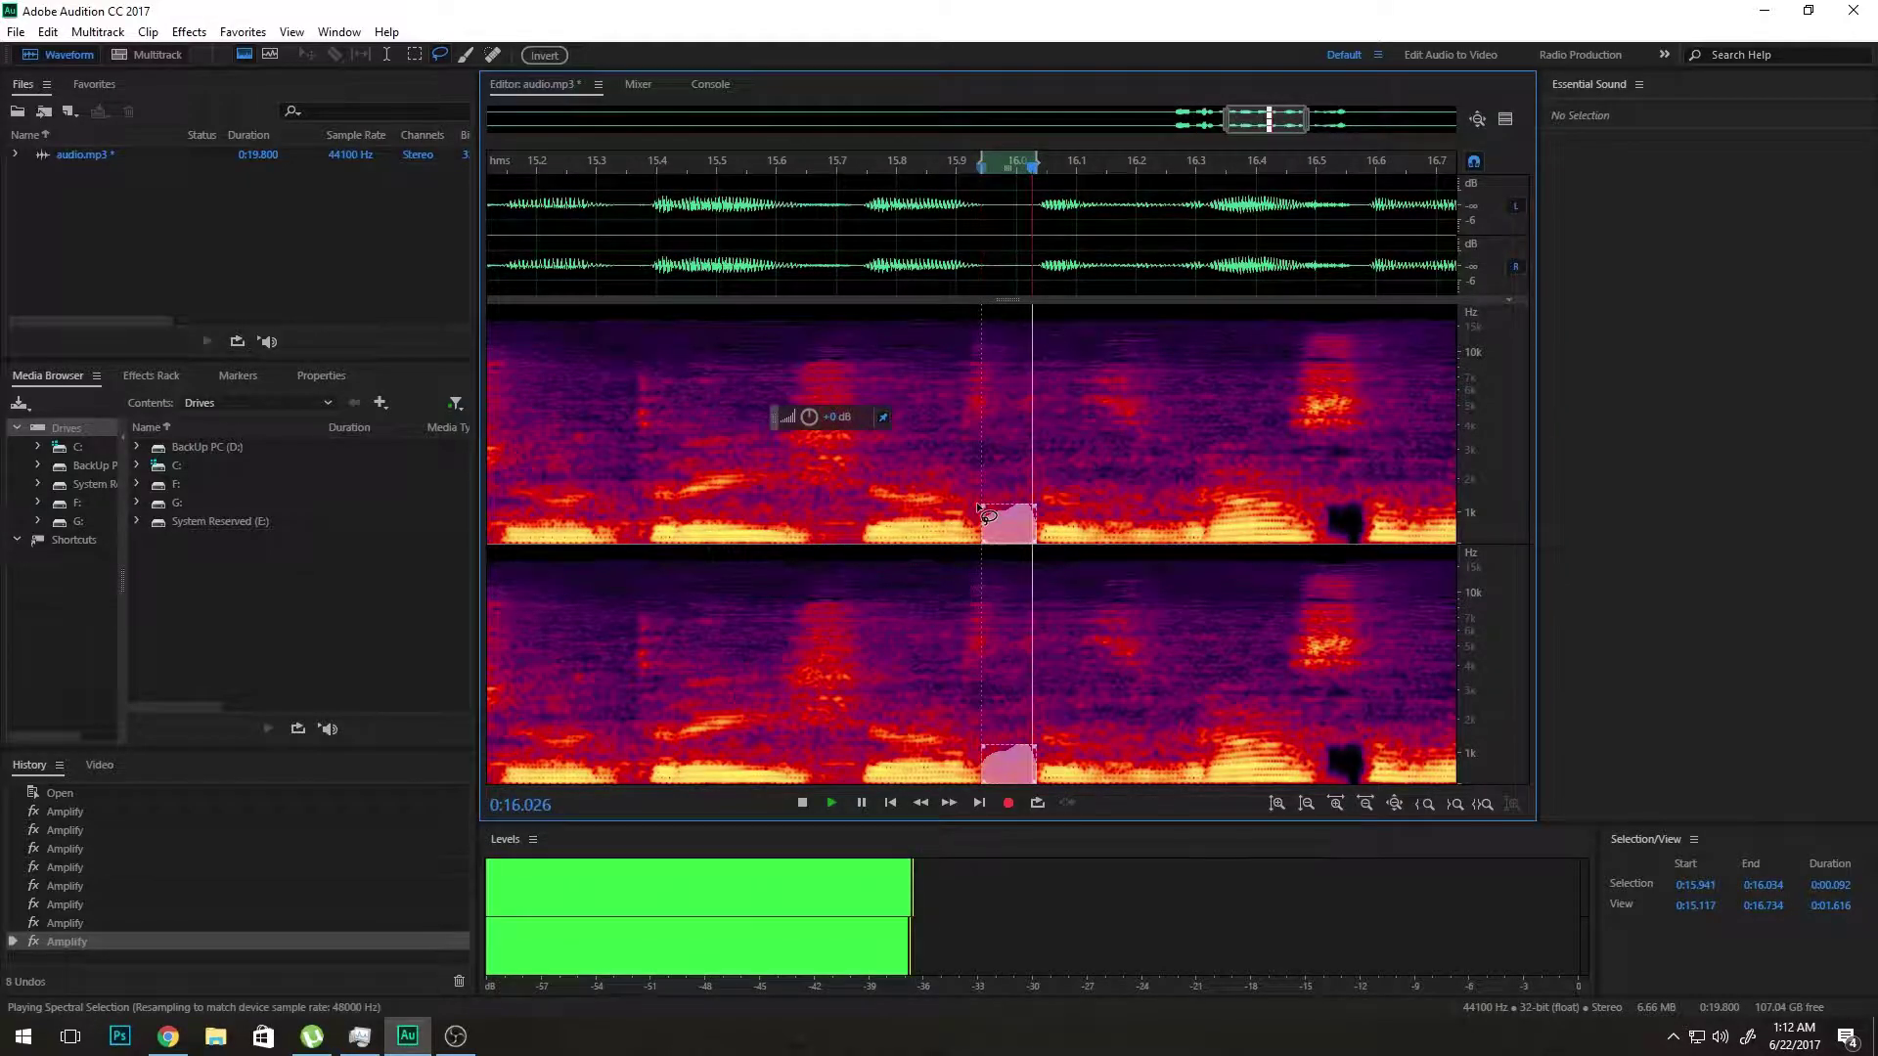
click(916, 489)
key(space)
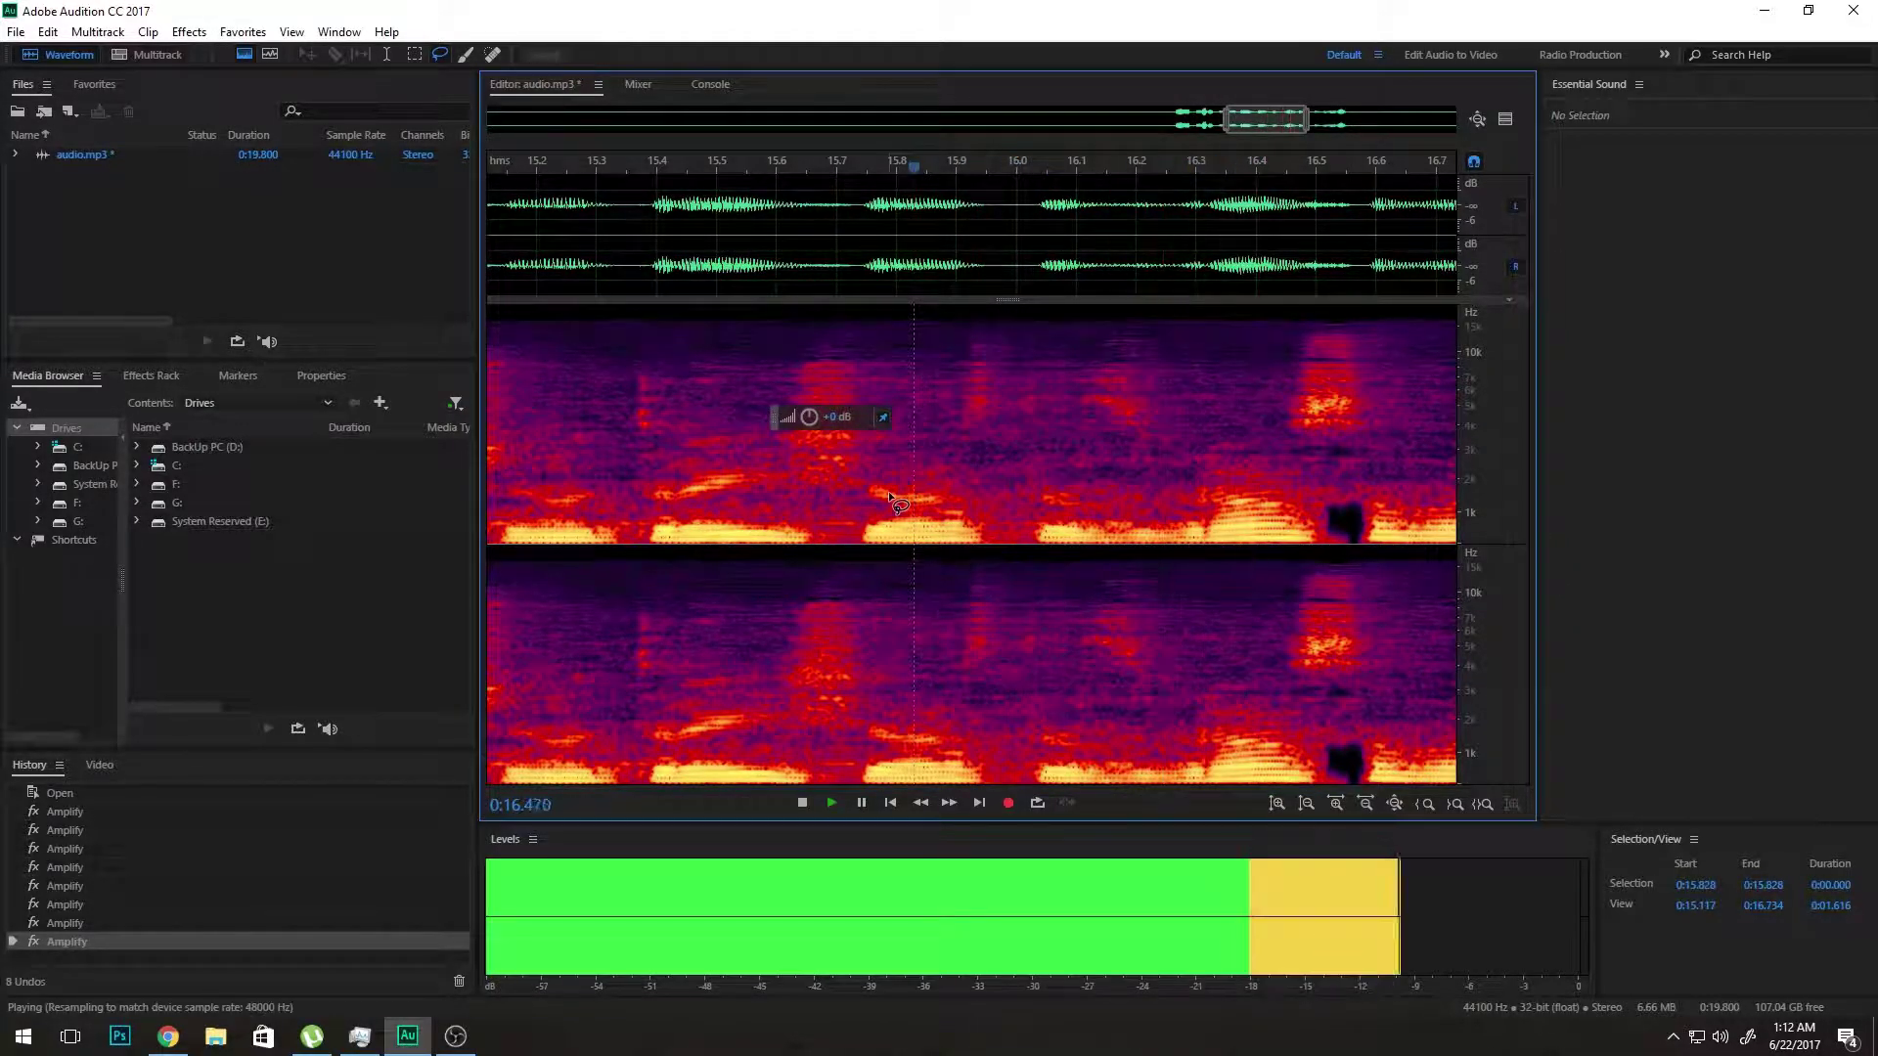
key(space)
scroll(905, 554, down, 3)
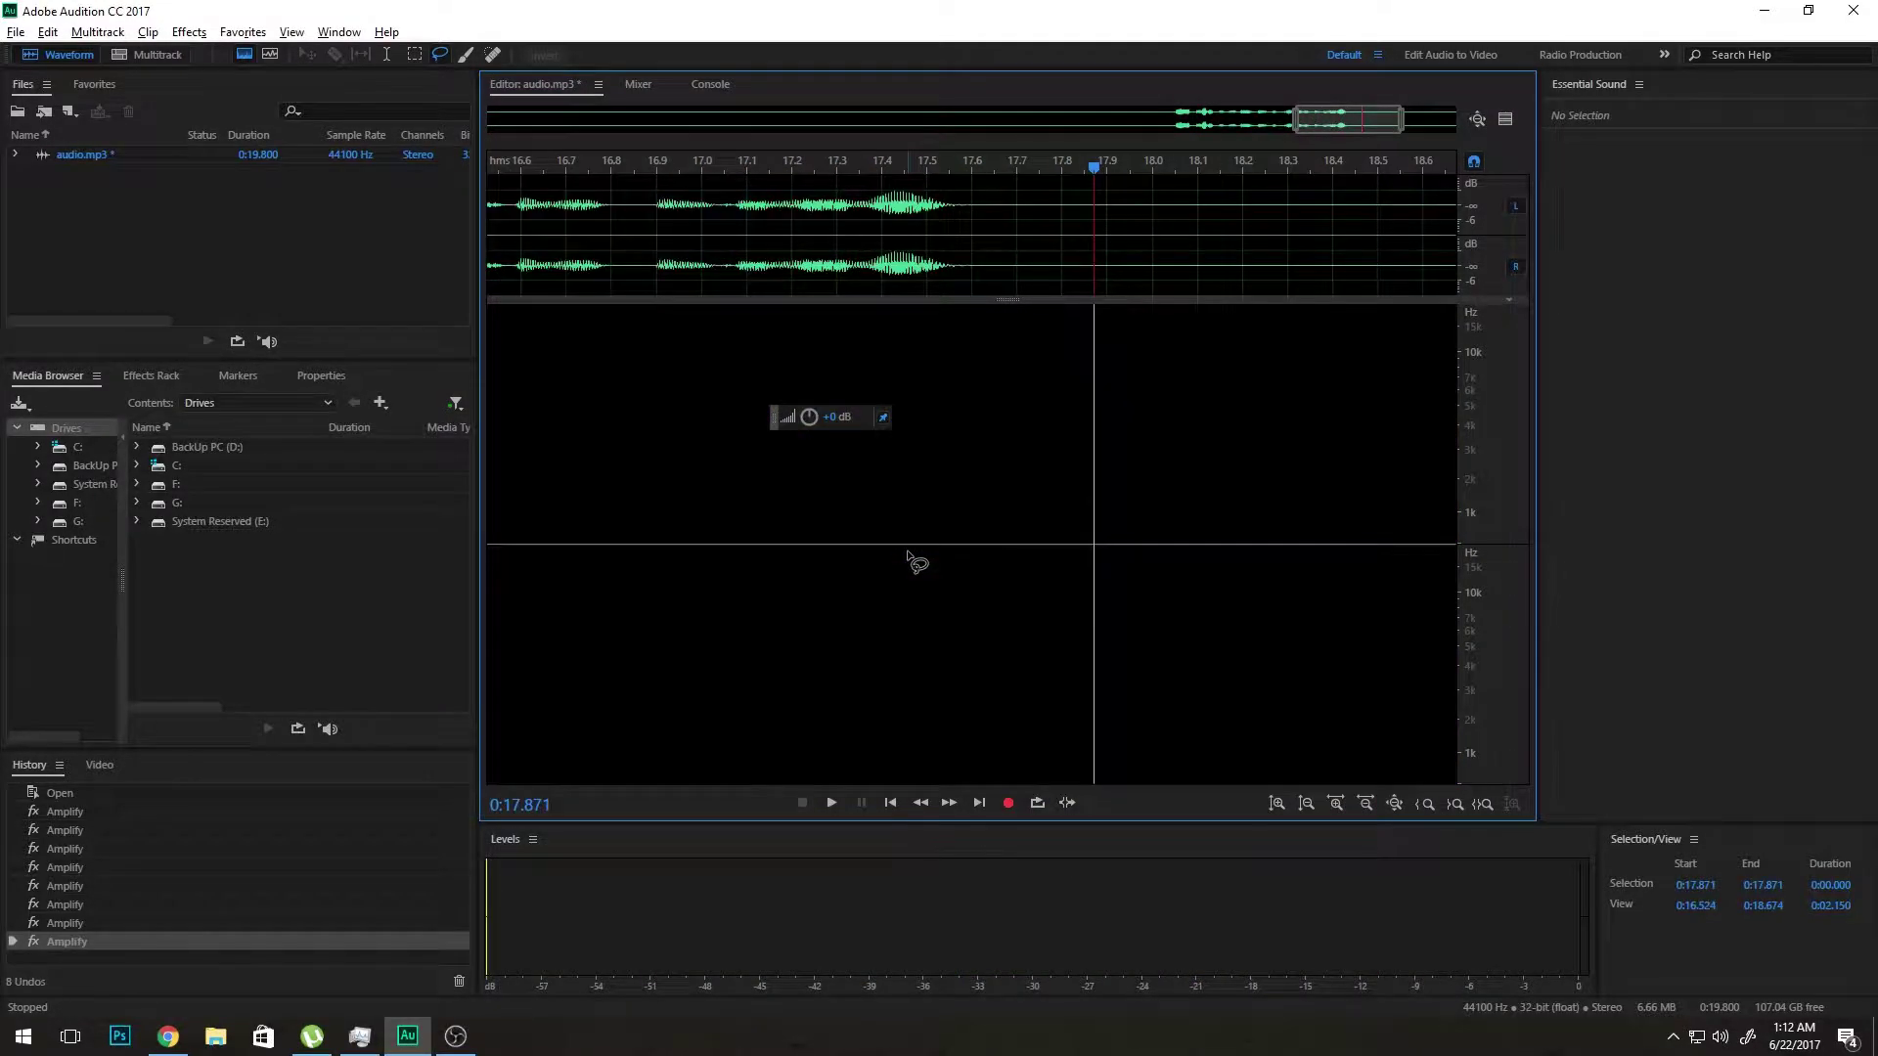
- Lasso the speech between about 15.99 and 16.52 s and listen to the selection
scroll(492, 517, up, 1)
scroll(489, 511, up, 1)
click(806, 496)
mouse_move(820, 489)
mouse_down()
mouse_move(775, 540)
mouse_move(886, 543)
mouse_move(870, 482)
mouse_up()
click(710, 492)
mouse_move(621, 454)
mouse_down()
mouse_move(817, 593)
mouse_move(892, 519)
mouse_move(660, 421)
mouse_up()
key(space)
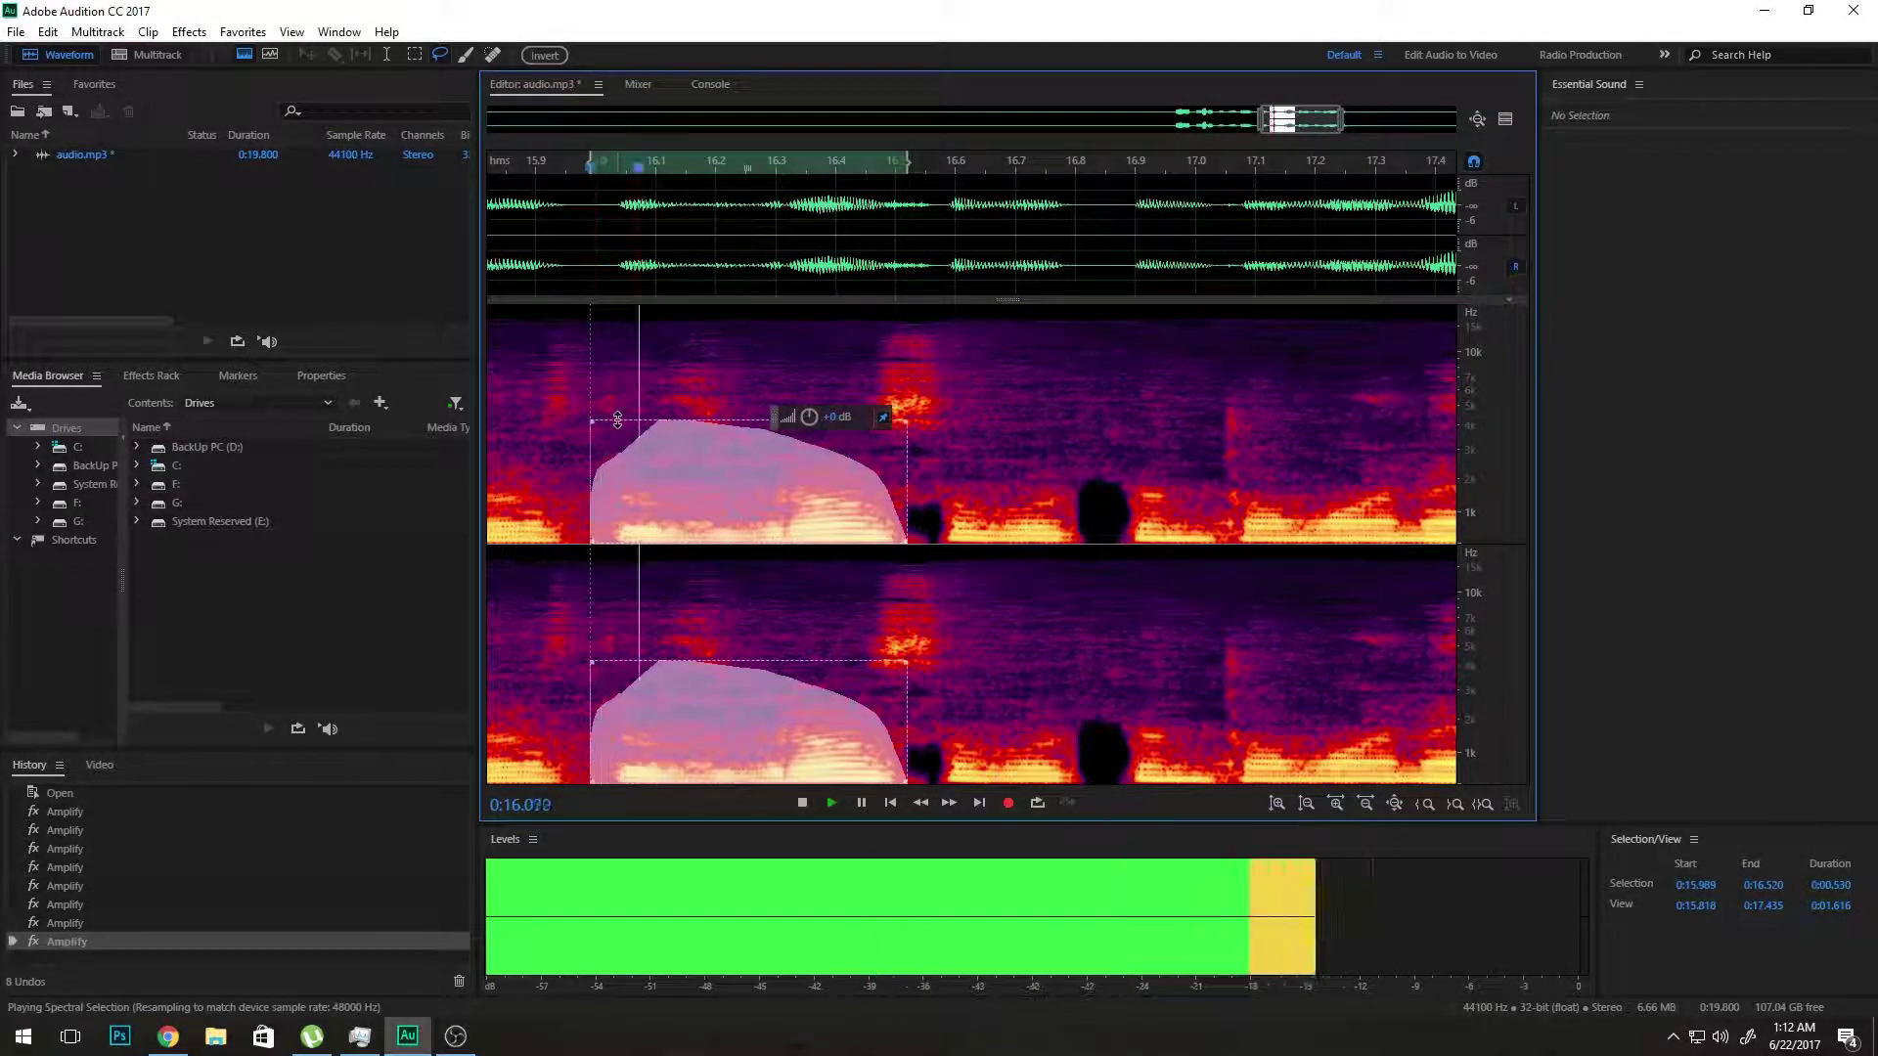
key(space)
key(space)
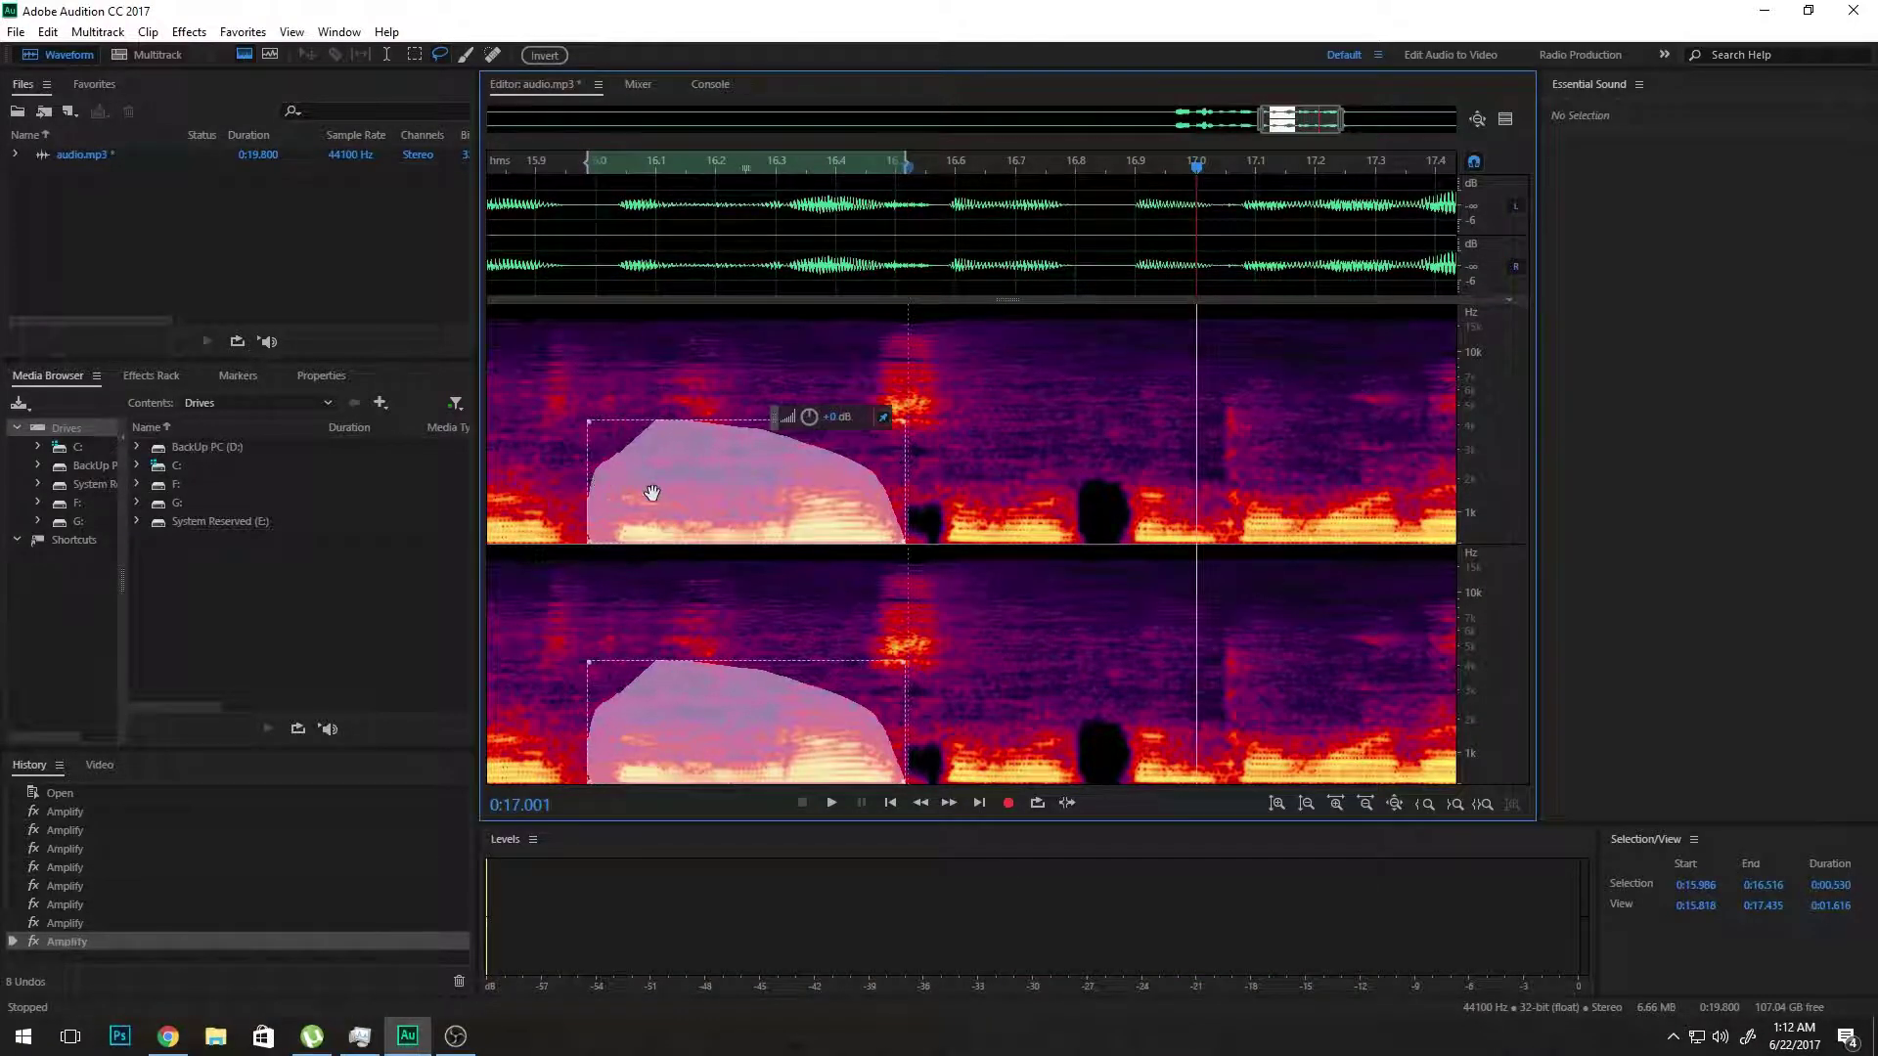
- Lasso another area near 16.1 s and listen repeatedly for noise in this part of the speech
click(536, 476)
mouse_move(642, 471)
mouse_down()
mouse_move(634, 518)
mouse_move(667, 459)
mouse_move(616, 494)
mouse_move(671, 507)
mouse_move(670, 477)
mouse_move(636, 469)
mouse_move(638, 508)
mouse_move(668, 473)
mouse_up()
key(space)
key(space)
key(space)
click(596, 472)
click(576, 433)
key(space)
- Audition a lassoed area near 16.7 s and the rest of the speech from about 16.64 s
click(997, 482)
mouse_move(1056, 482)
mouse_down()
mouse_move(1024, 486)
mouse_move(1056, 508)
mouse_move(1060, 486)
mouse_up()
key(space)
click(981, 497)
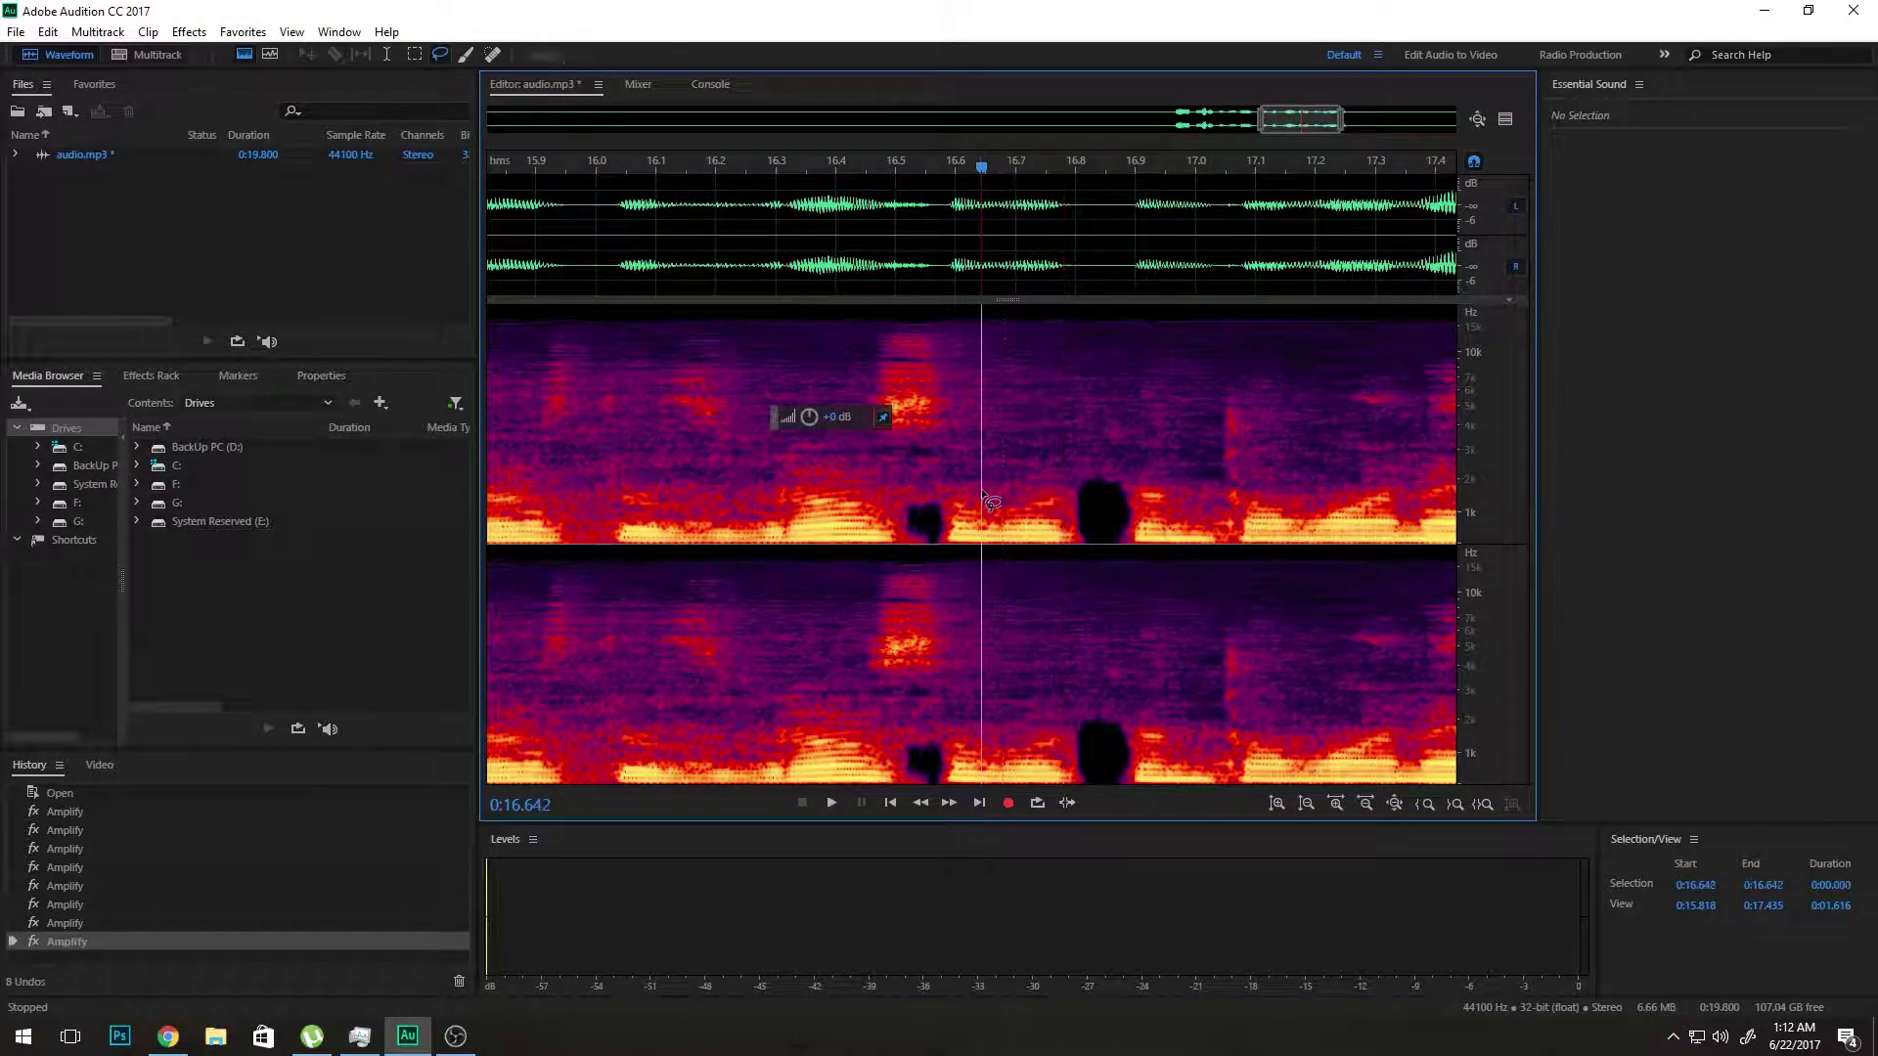
key(space)
key(space)
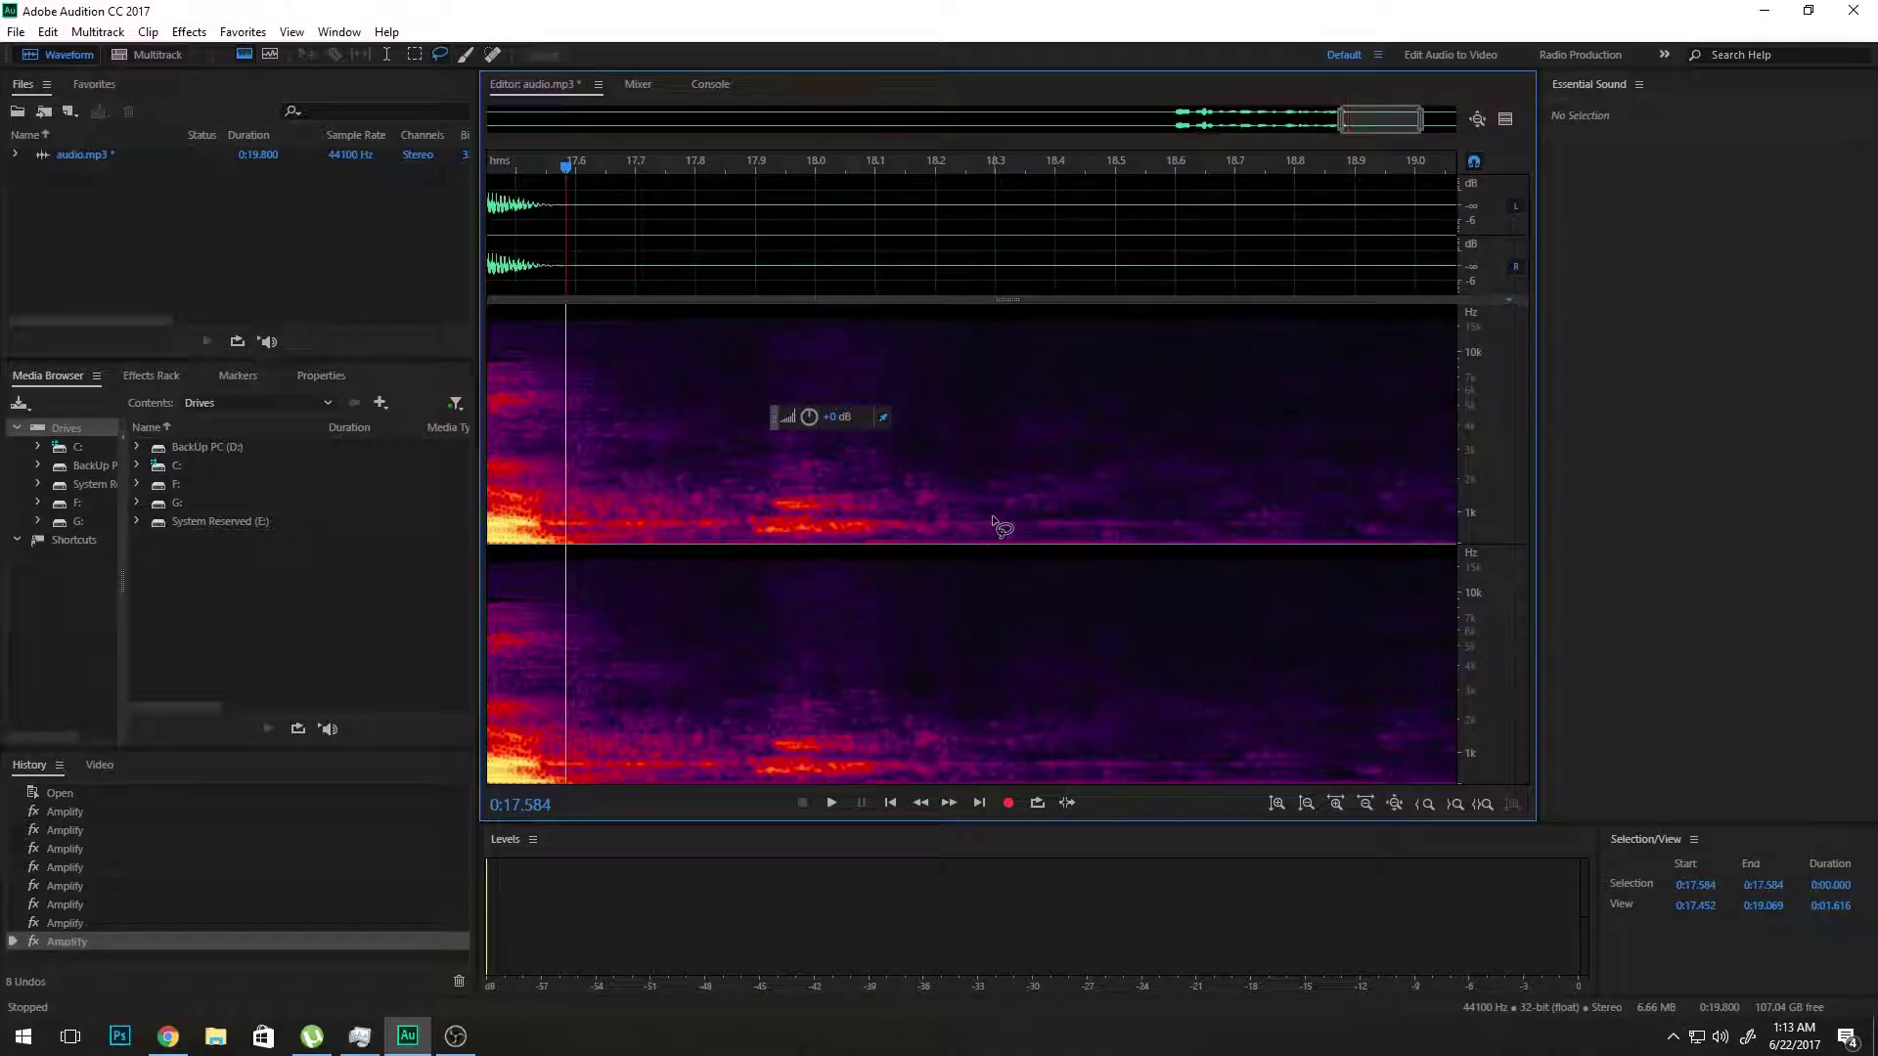
- Lasso the noise after the speech, about 17.79 to 18.36 s, and lower its gain to silence
click(692, 489)
mouse_move(693, 490)
mouse_down()
mouse_move(1037, 538)
mouse_move(739, 397)
mouse_move(696, 489)
mouse_up()
click(831, 416)
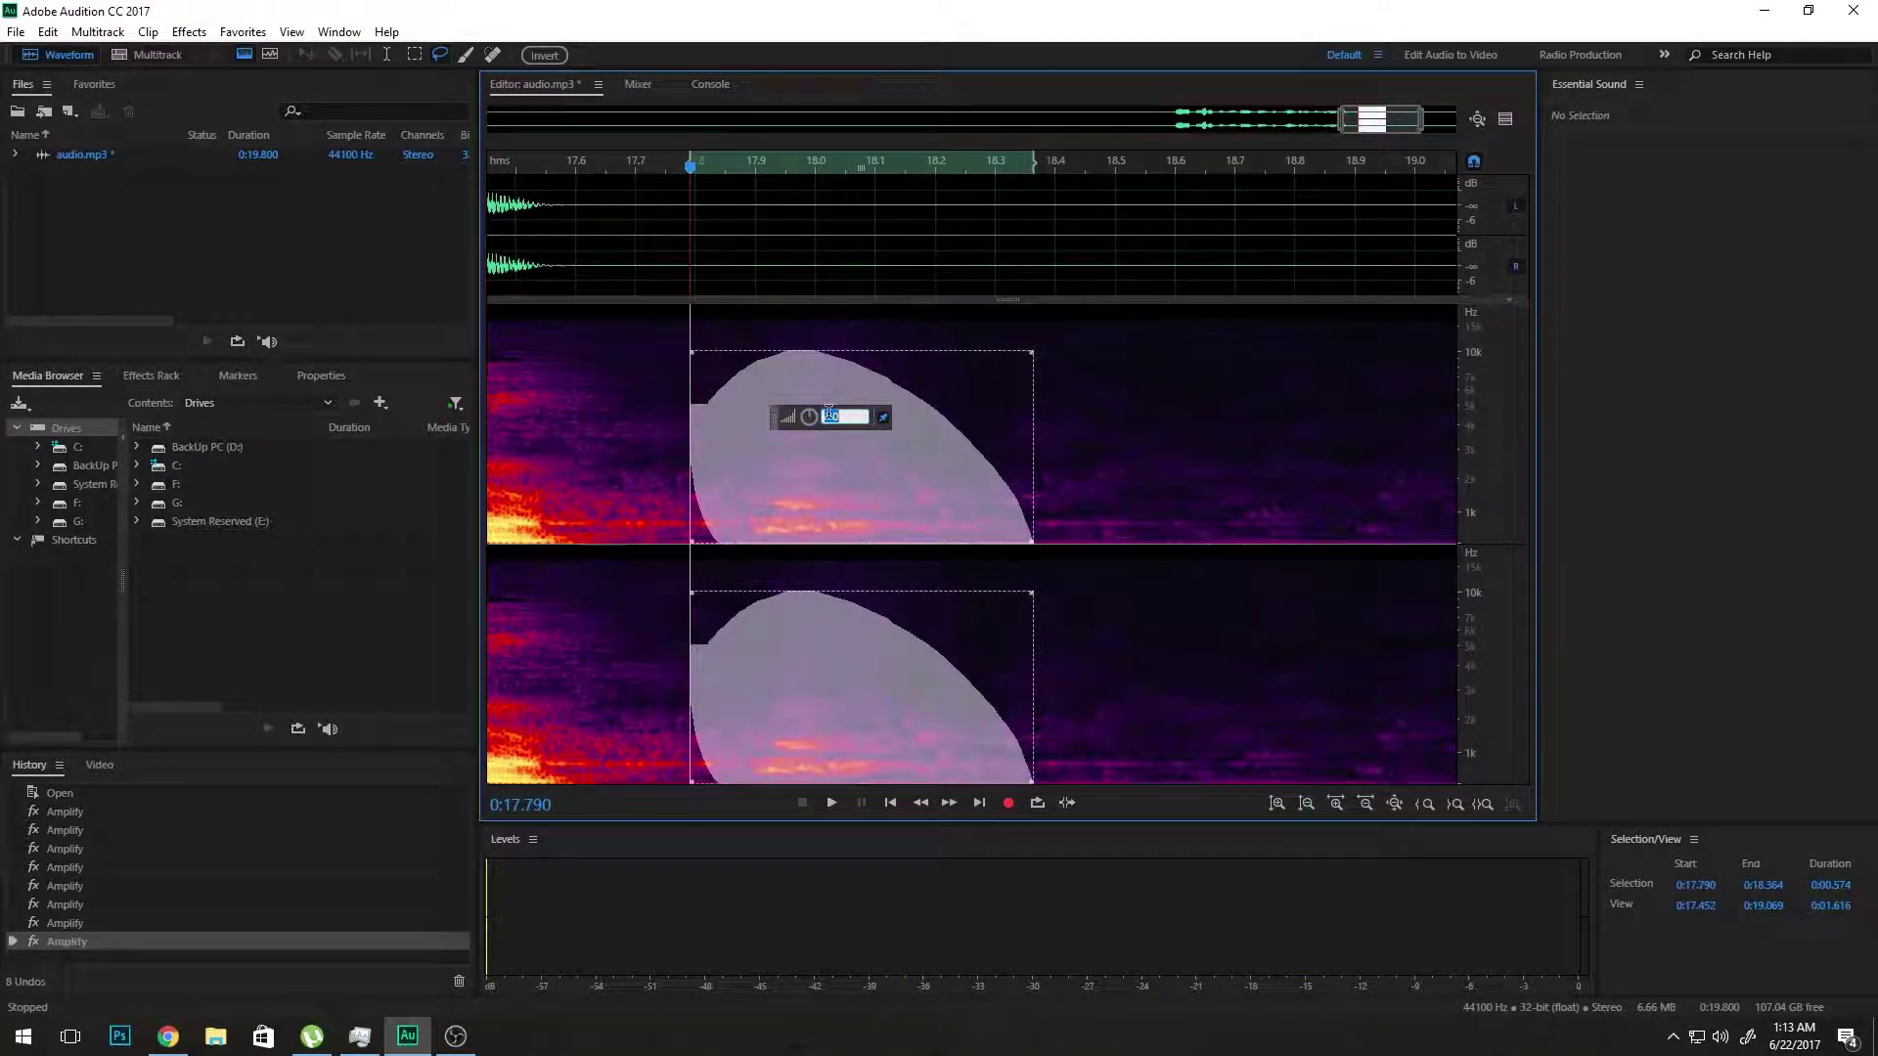
text(-9)
key(Return)
- Play from about 16.7 s to check the end of the speech and the silenced noise after it
scroll(829, 414, down, 5)
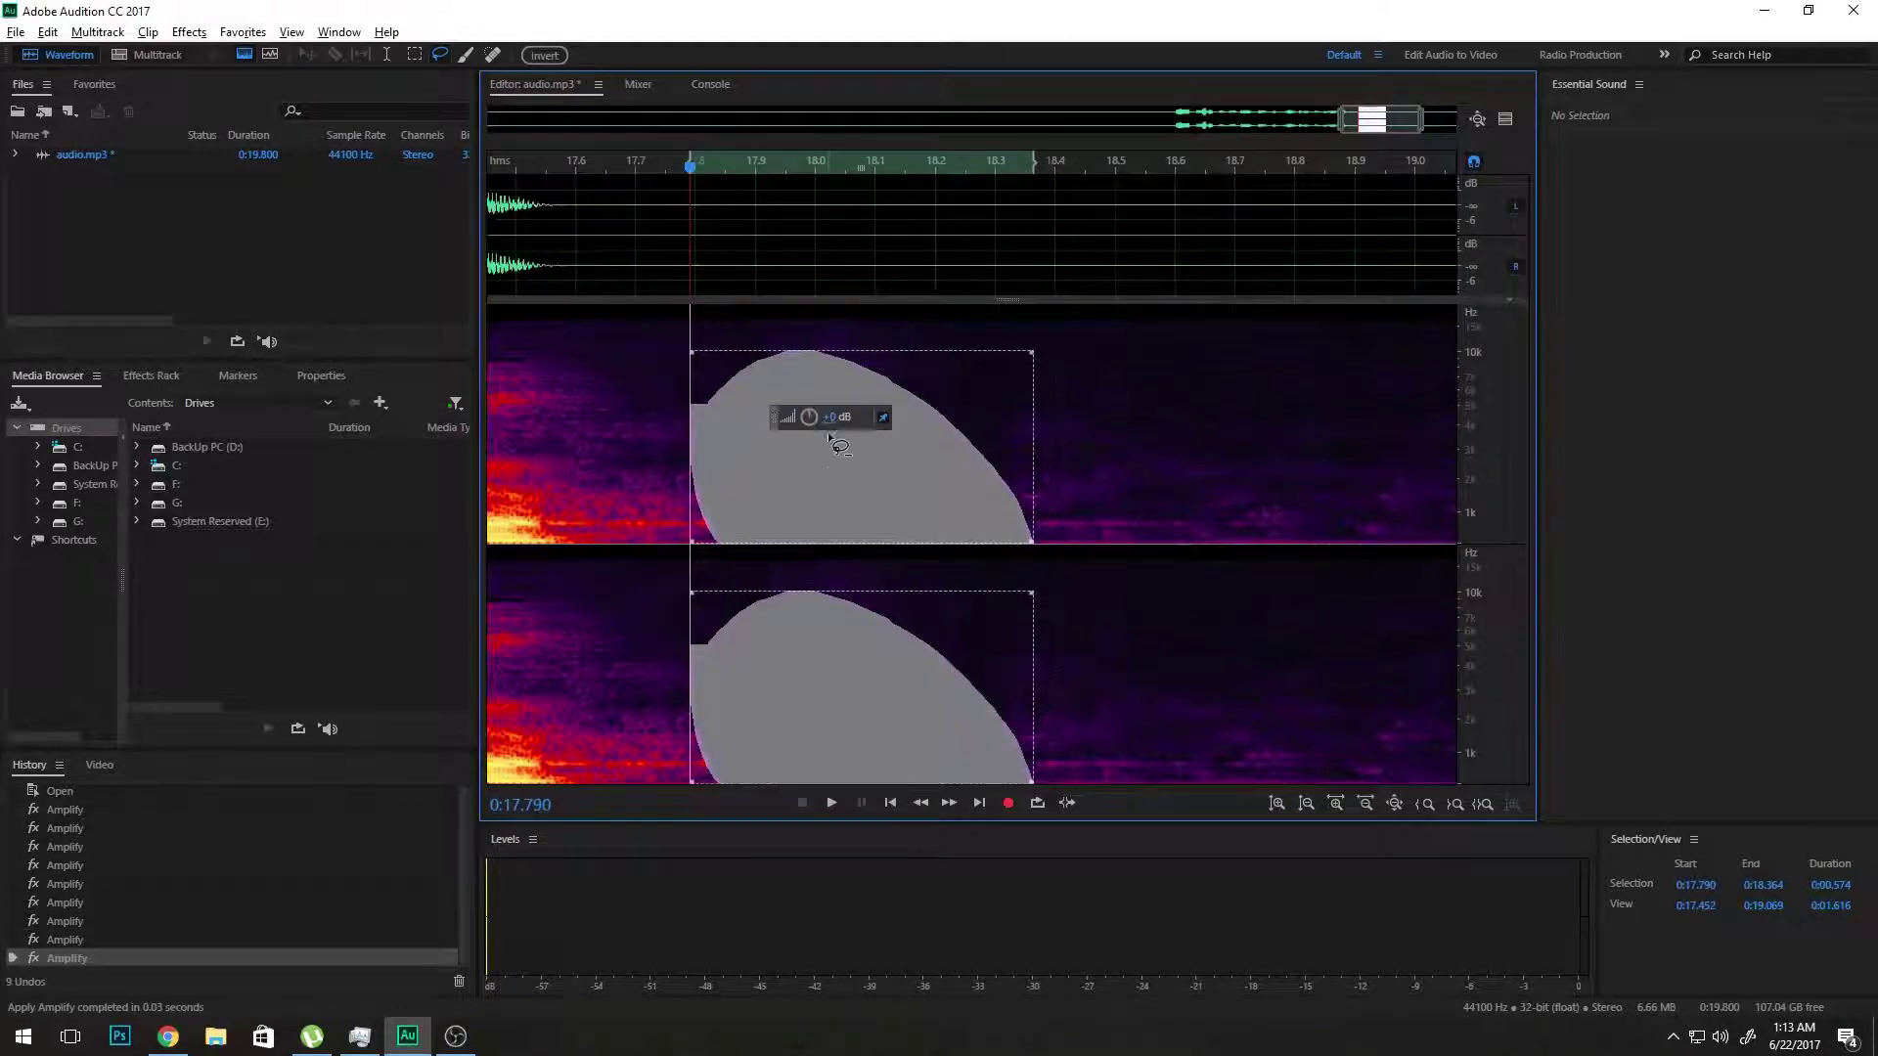
click(561, 468)
key(space)
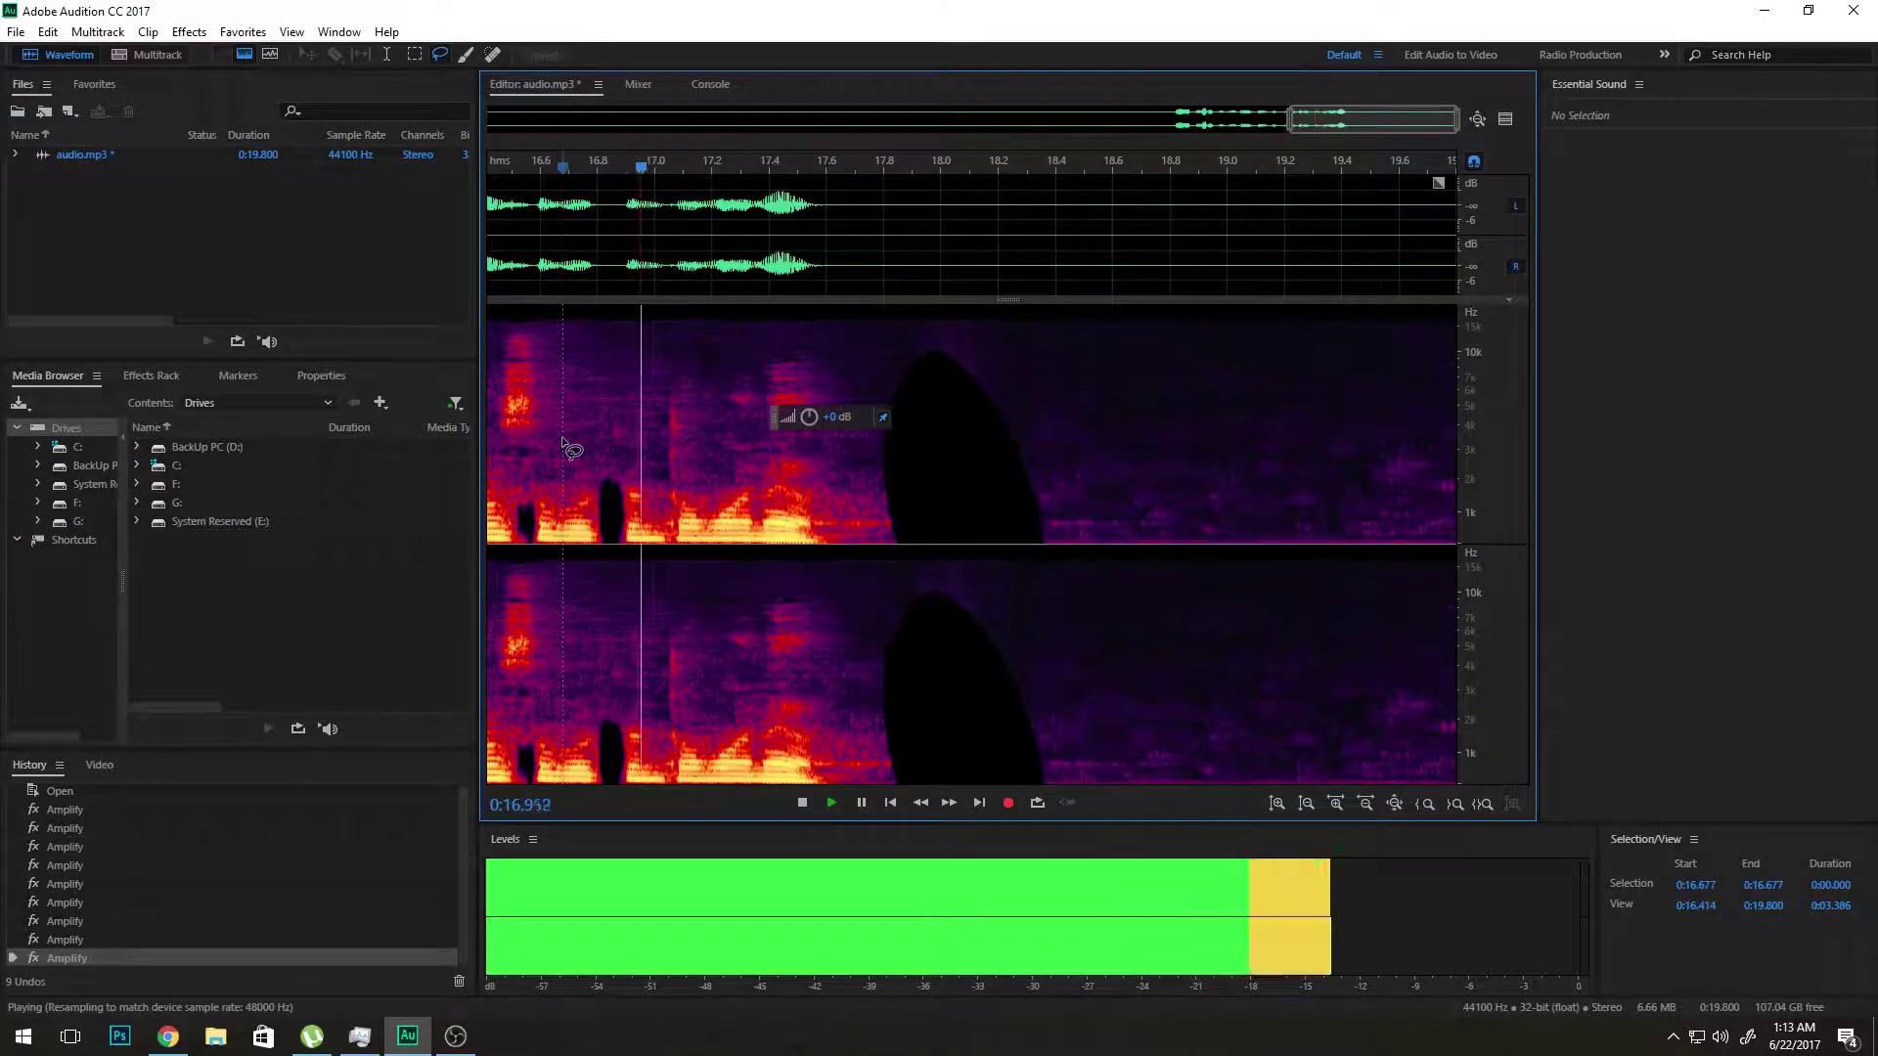
key(space)
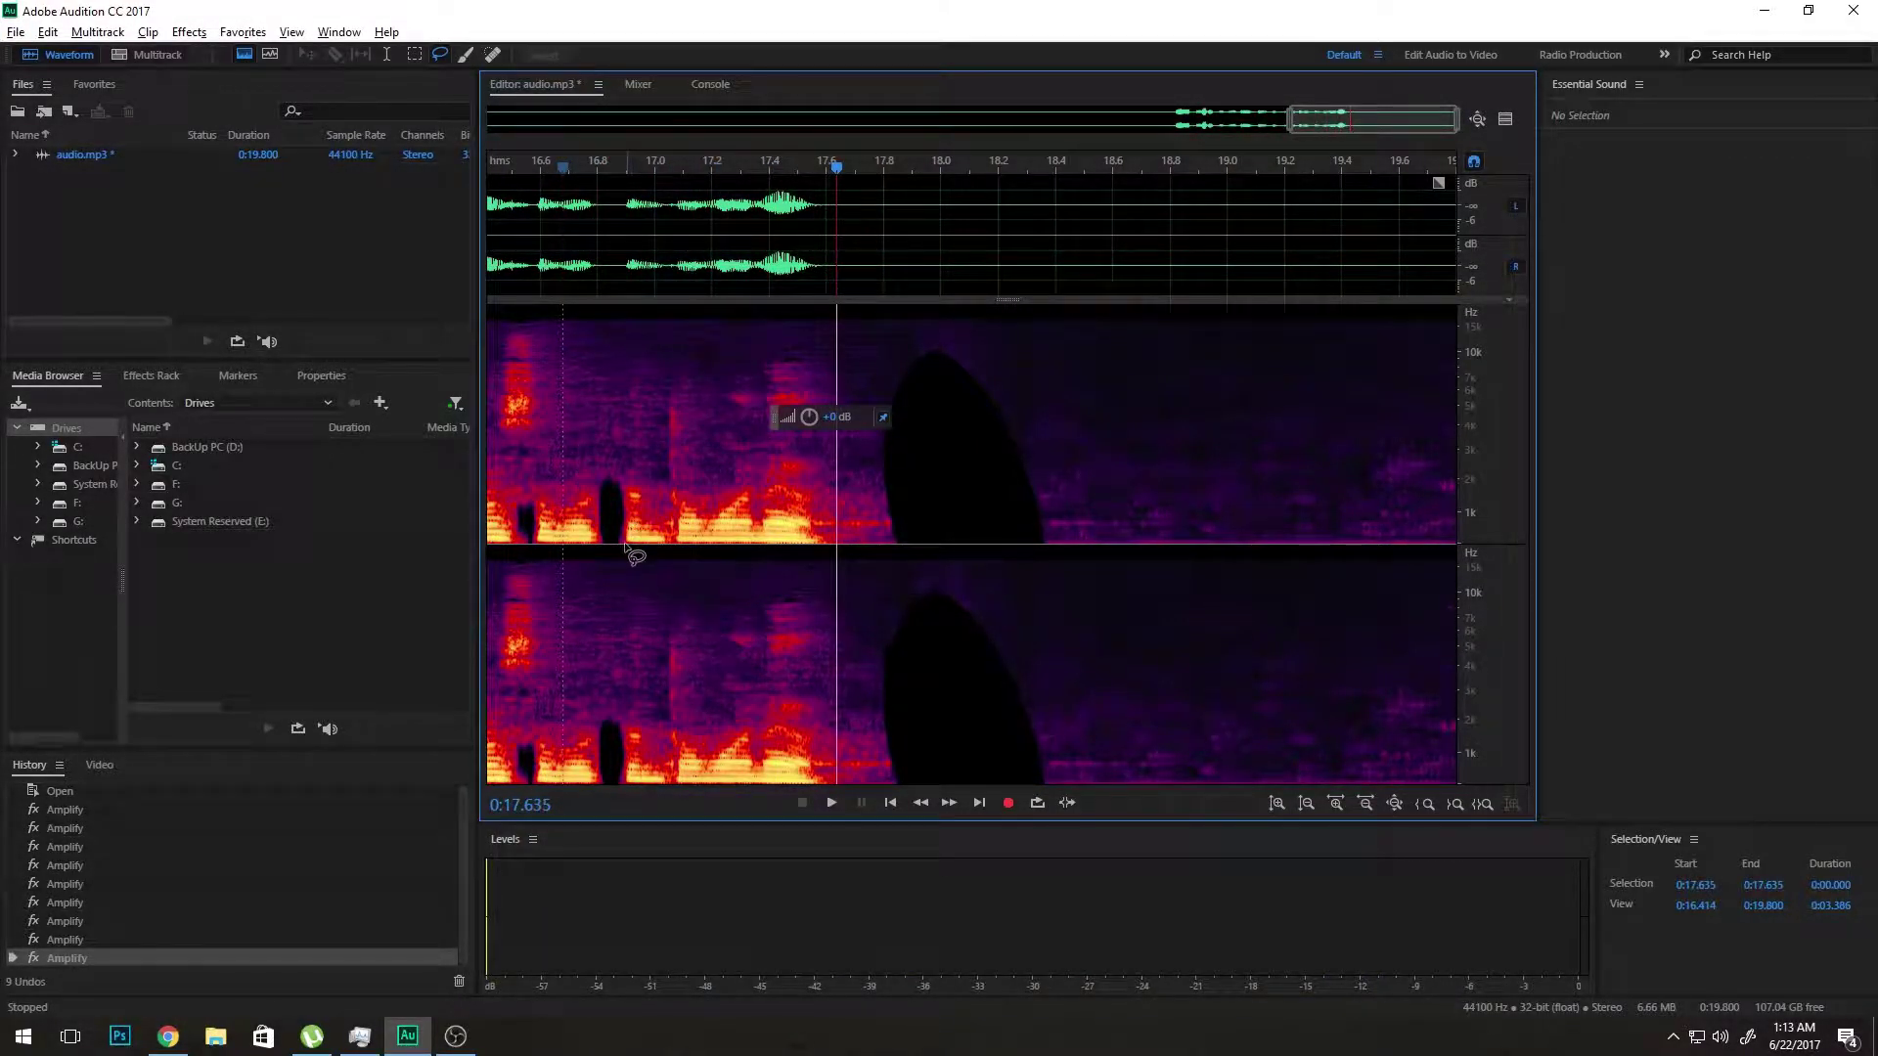
- Lasso the small low-frequency patch at about 17.03 to 17.07 s and lower its gain to silence
scroll(627, 546, up, 5)
mouse_move(810, 473)
mouse_down()
mouse_move(783, 504)
mouse_move(794, 546)
mouse_move(812, 476)
mouse_move(838, 533)
mouse_move(787, 529)
mouse_move(826, 513)
mouse_move(808, 504)
mouse_move(791, 533)
mouse_move(830, 528)
mouse_move(822, 502)
mouse_up()
click(776, 502)
click(764, 510)
click(778, 509)
click(831, 416)
text(-9)
key(Return)
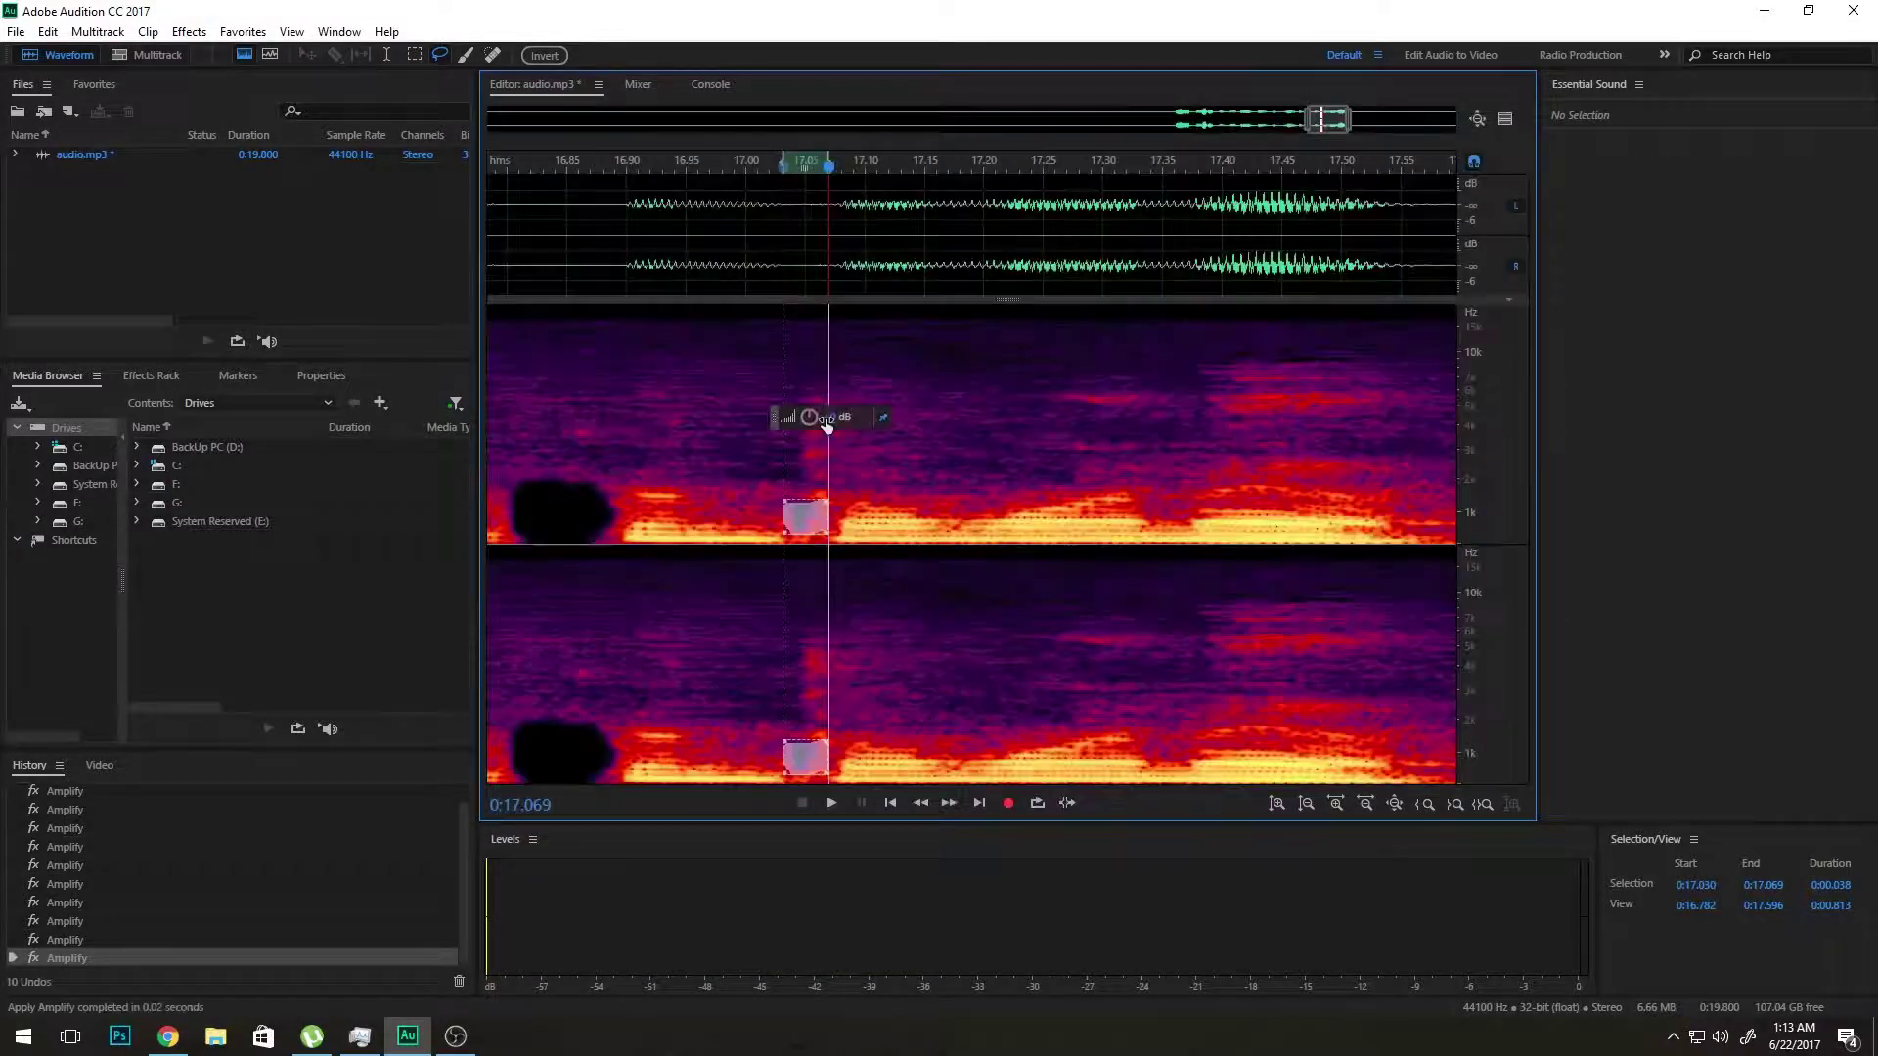
- Play the whole speech from about 13.9 s to check the edits
scroll(796, 482, down, 5)
click(545, 448)
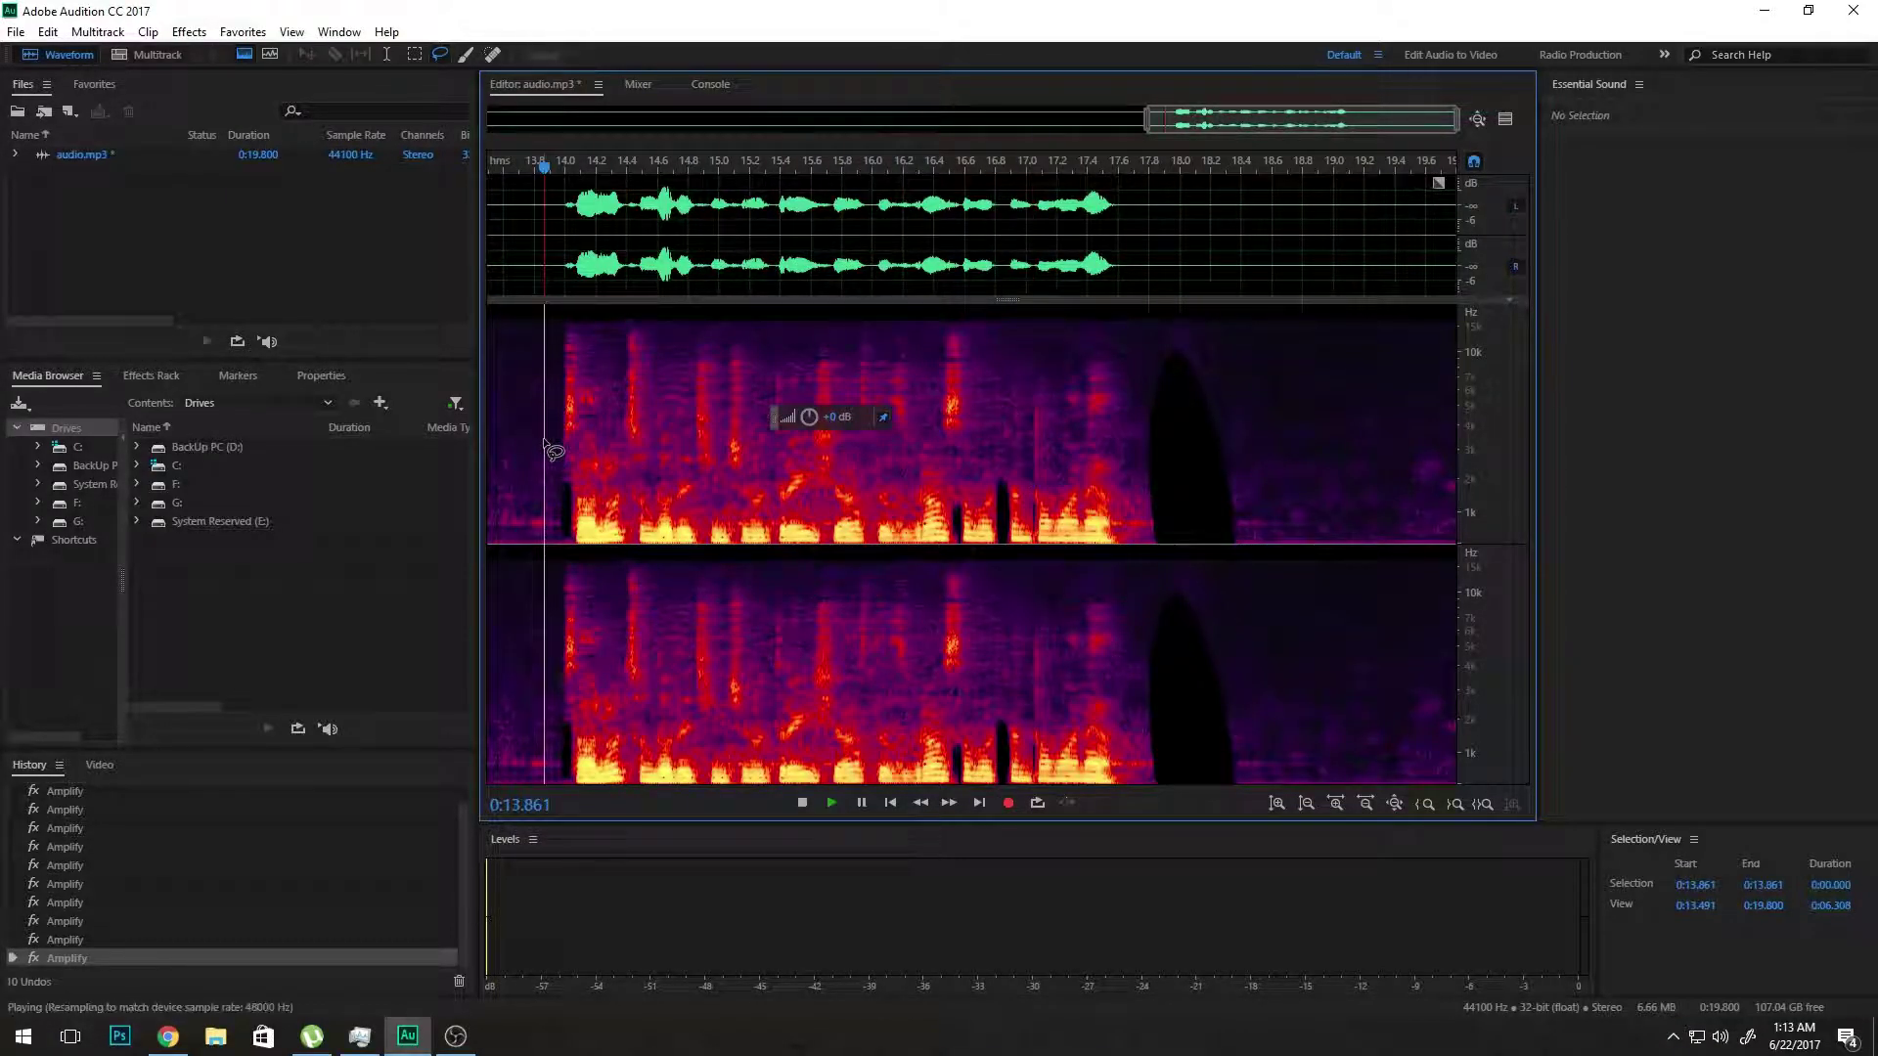
key(space)
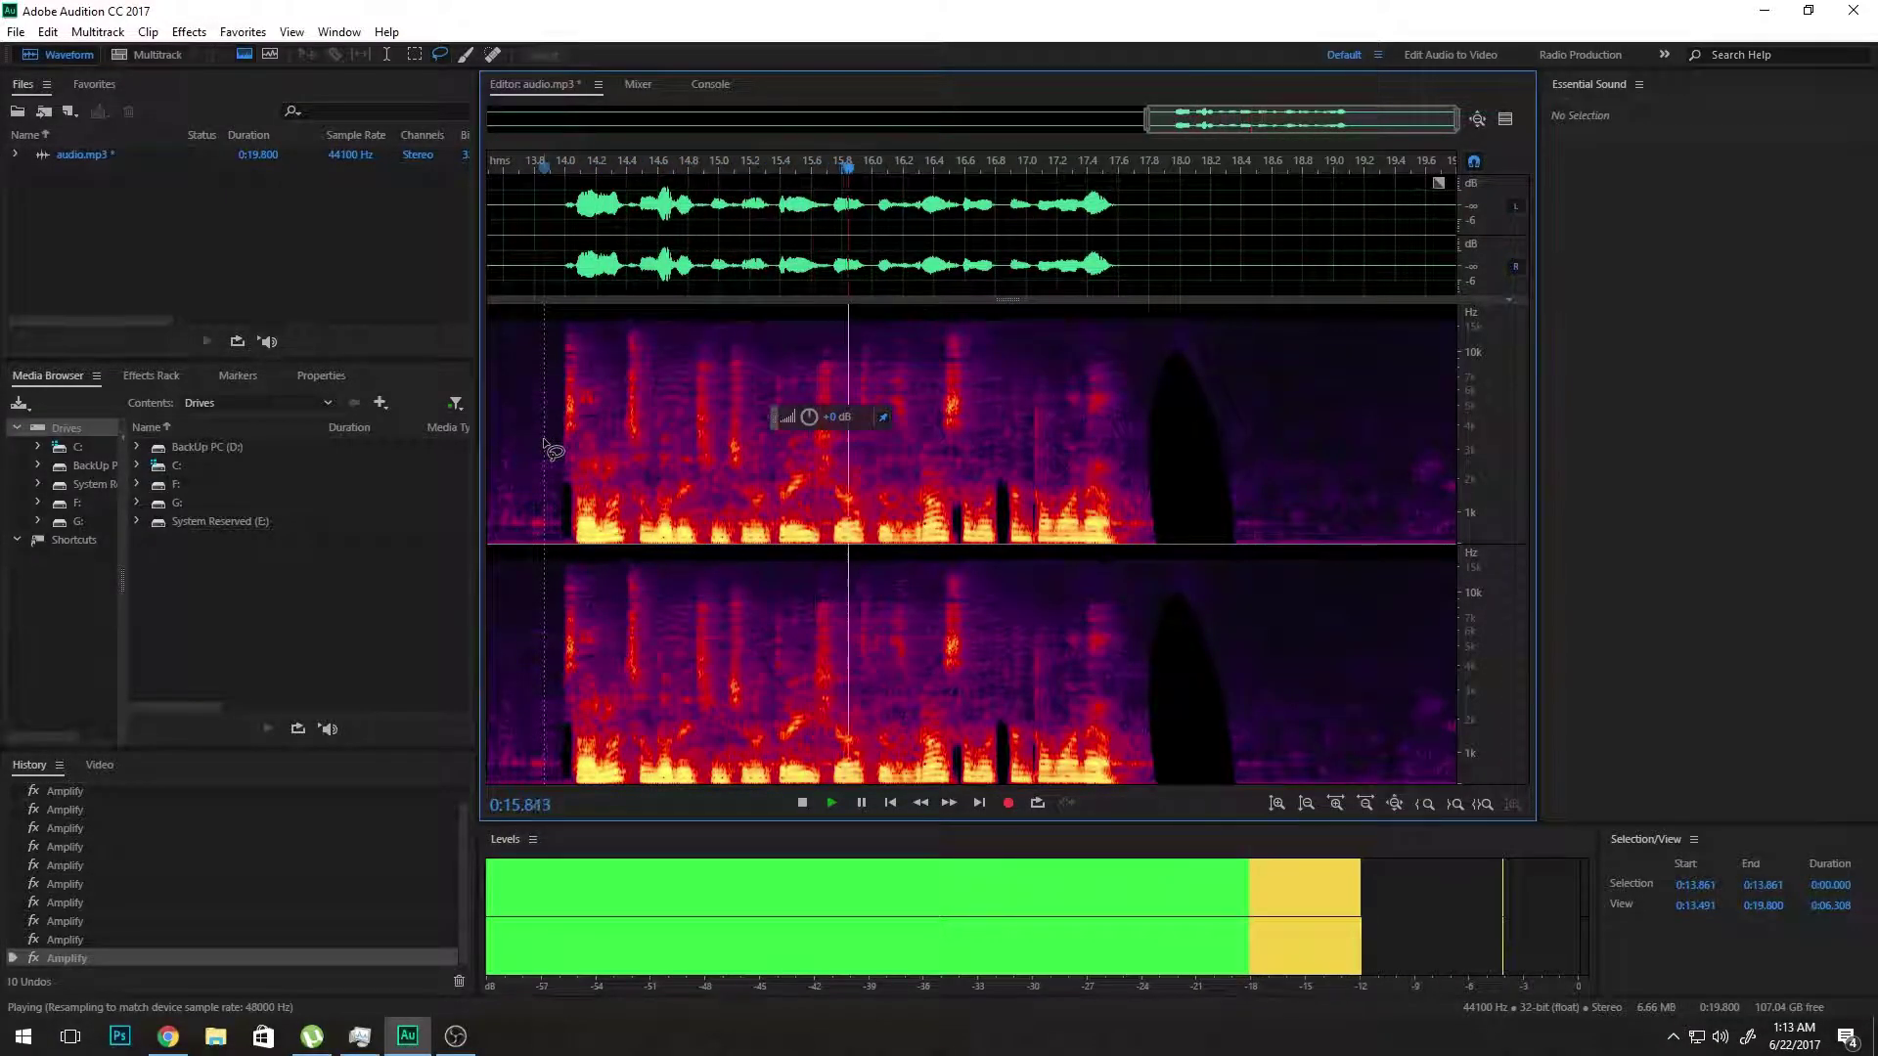
key(space)
- Lasso the low-frequency patch at about 16.14 to 16.20 s and lower its gain to silence
scroll(888, 560, up, 5)
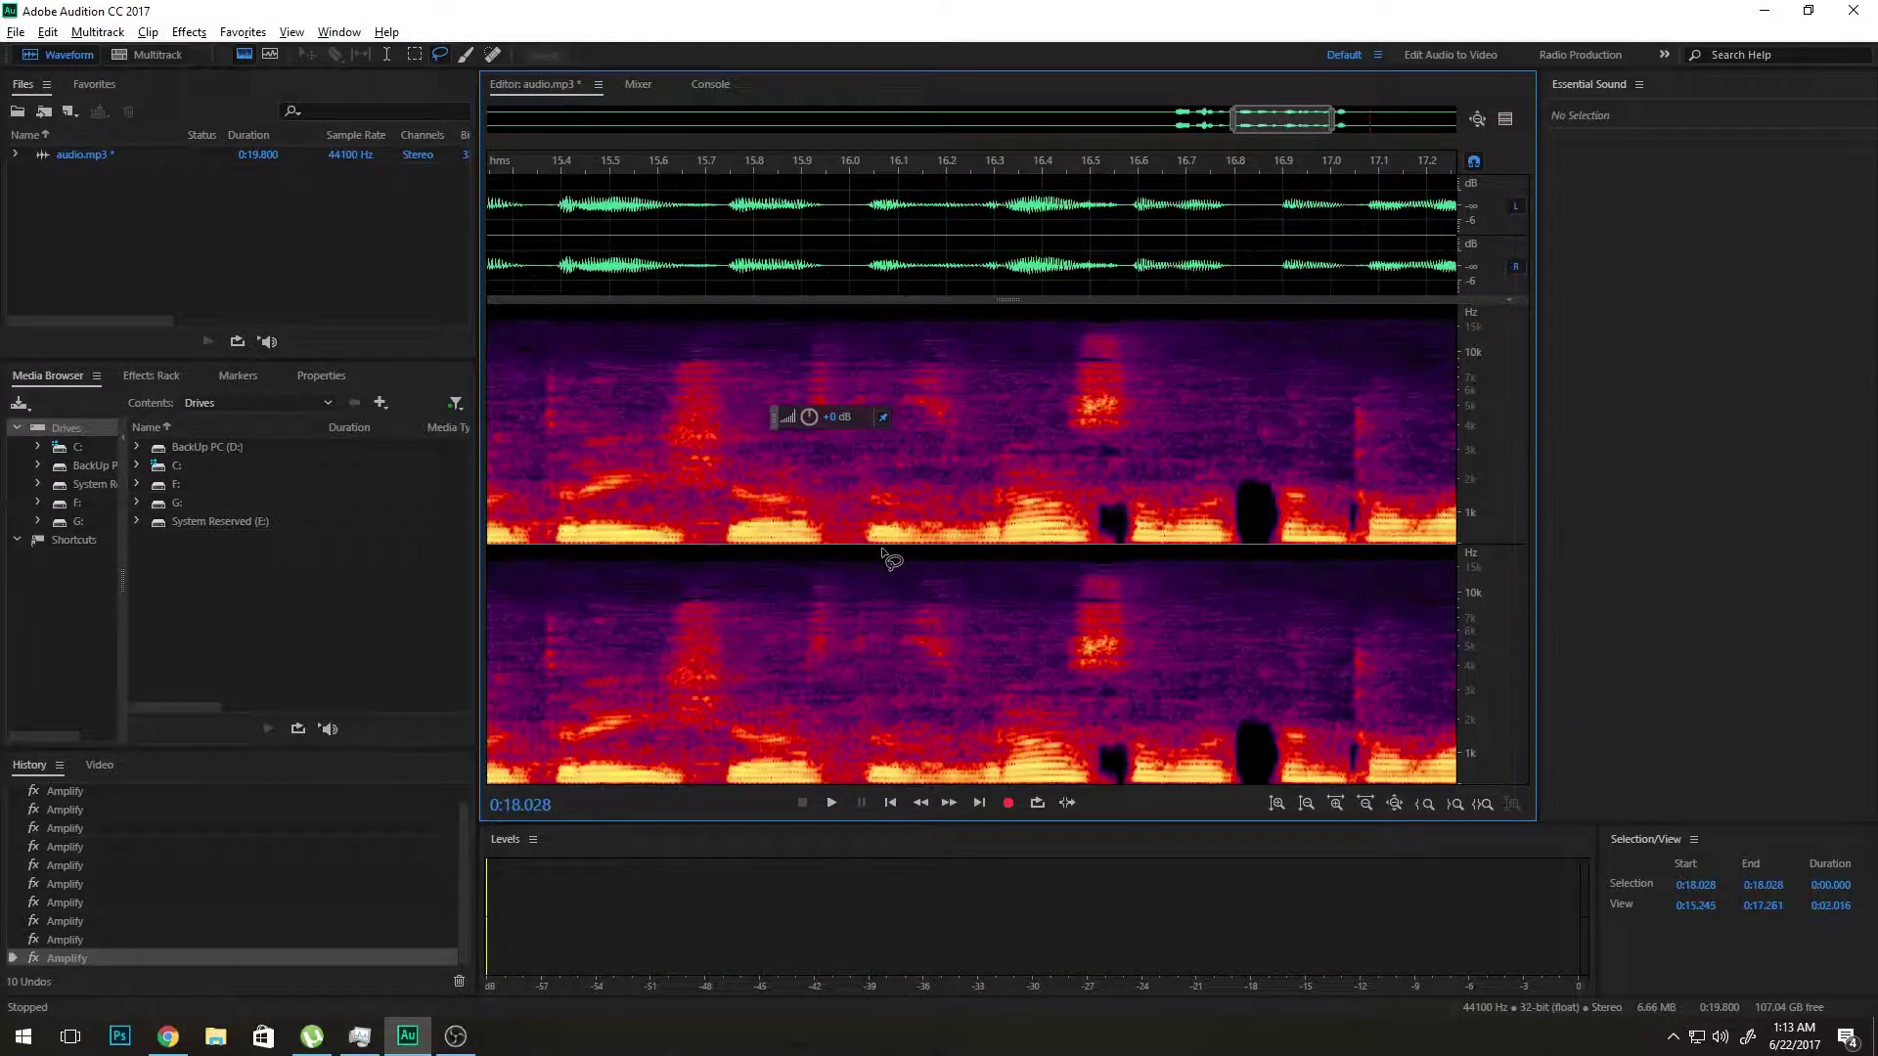
scroll(931, 528, up, 2)
mouse_move(943, 528)
mouse_down()
mouse_move(924, 503)
mouse_move(916, 533)
mouse_move(955, 511)
mouse_move(929, 497)
mouse_up()
key(space)
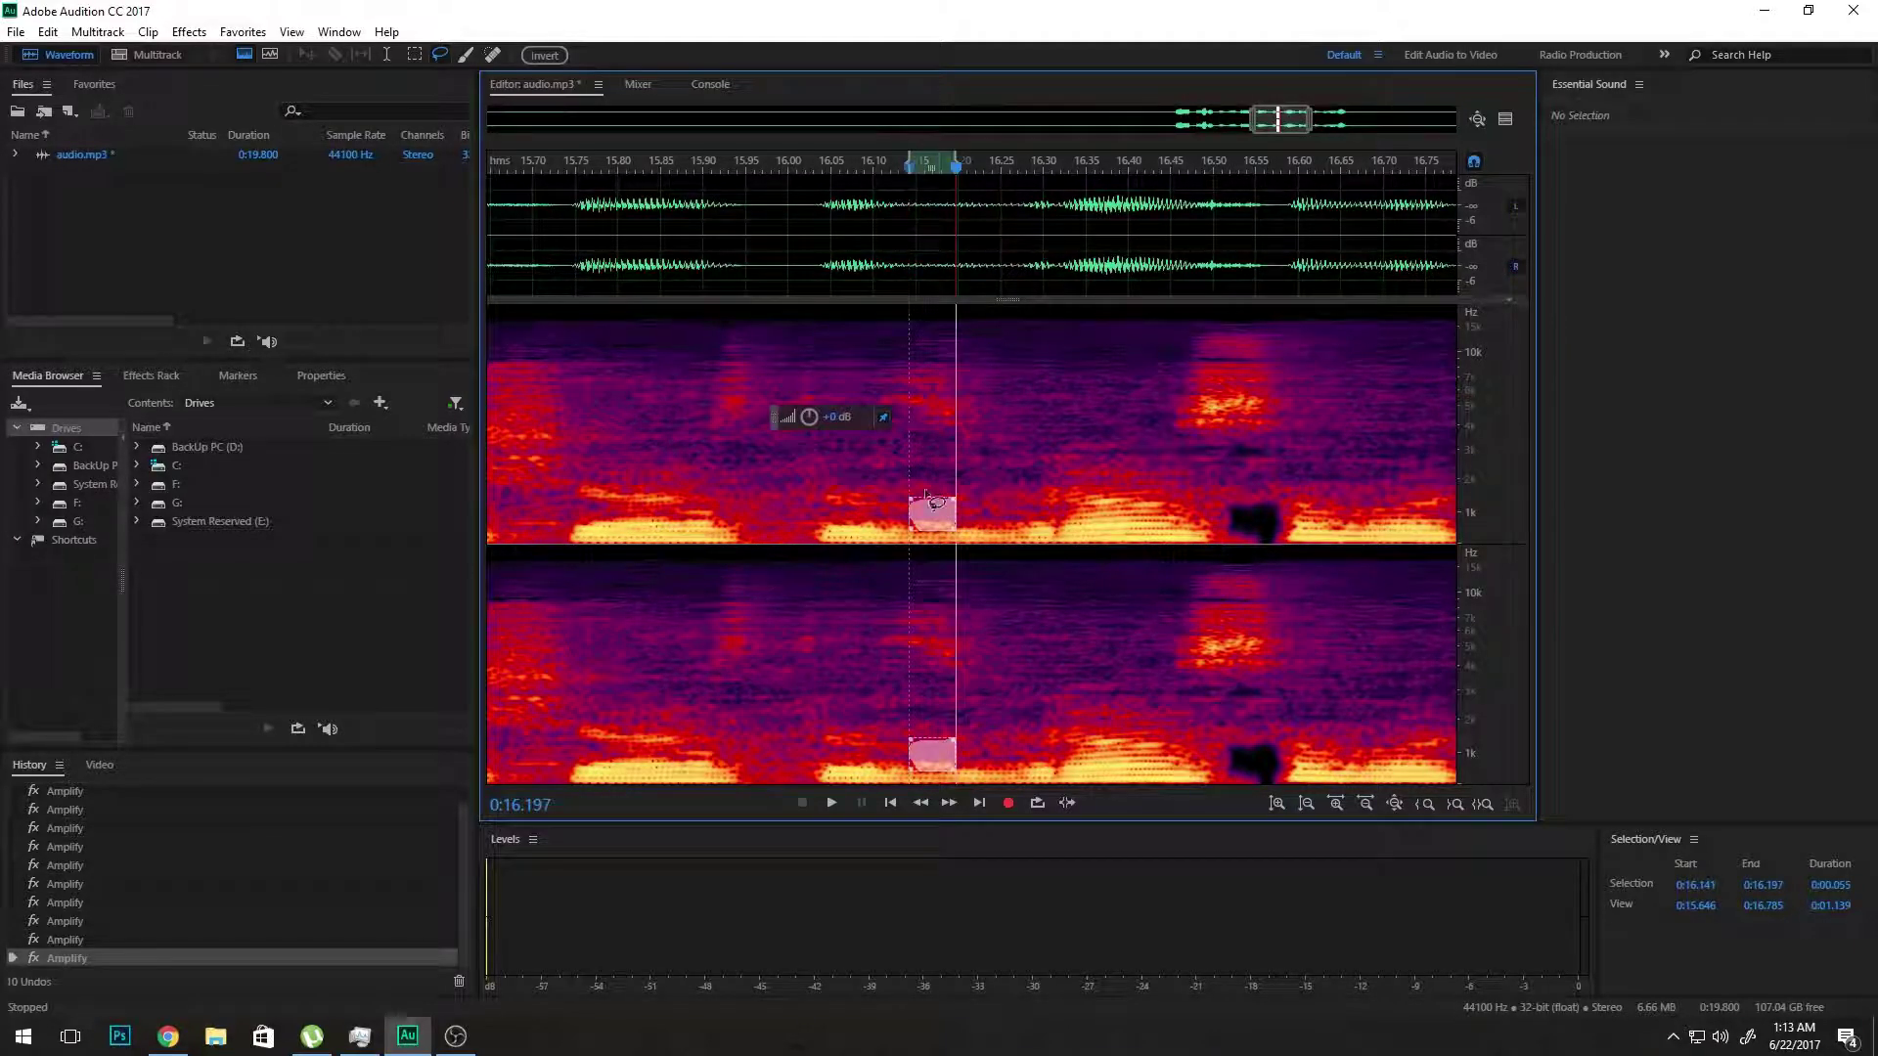
click(827, 418)
text(-9)
key(Return)
- Lasso the low-frequency patch at about 15.87 to 15.92 s and lower its gain to silence
scroll(821, 567, down, 3)
key(alt)
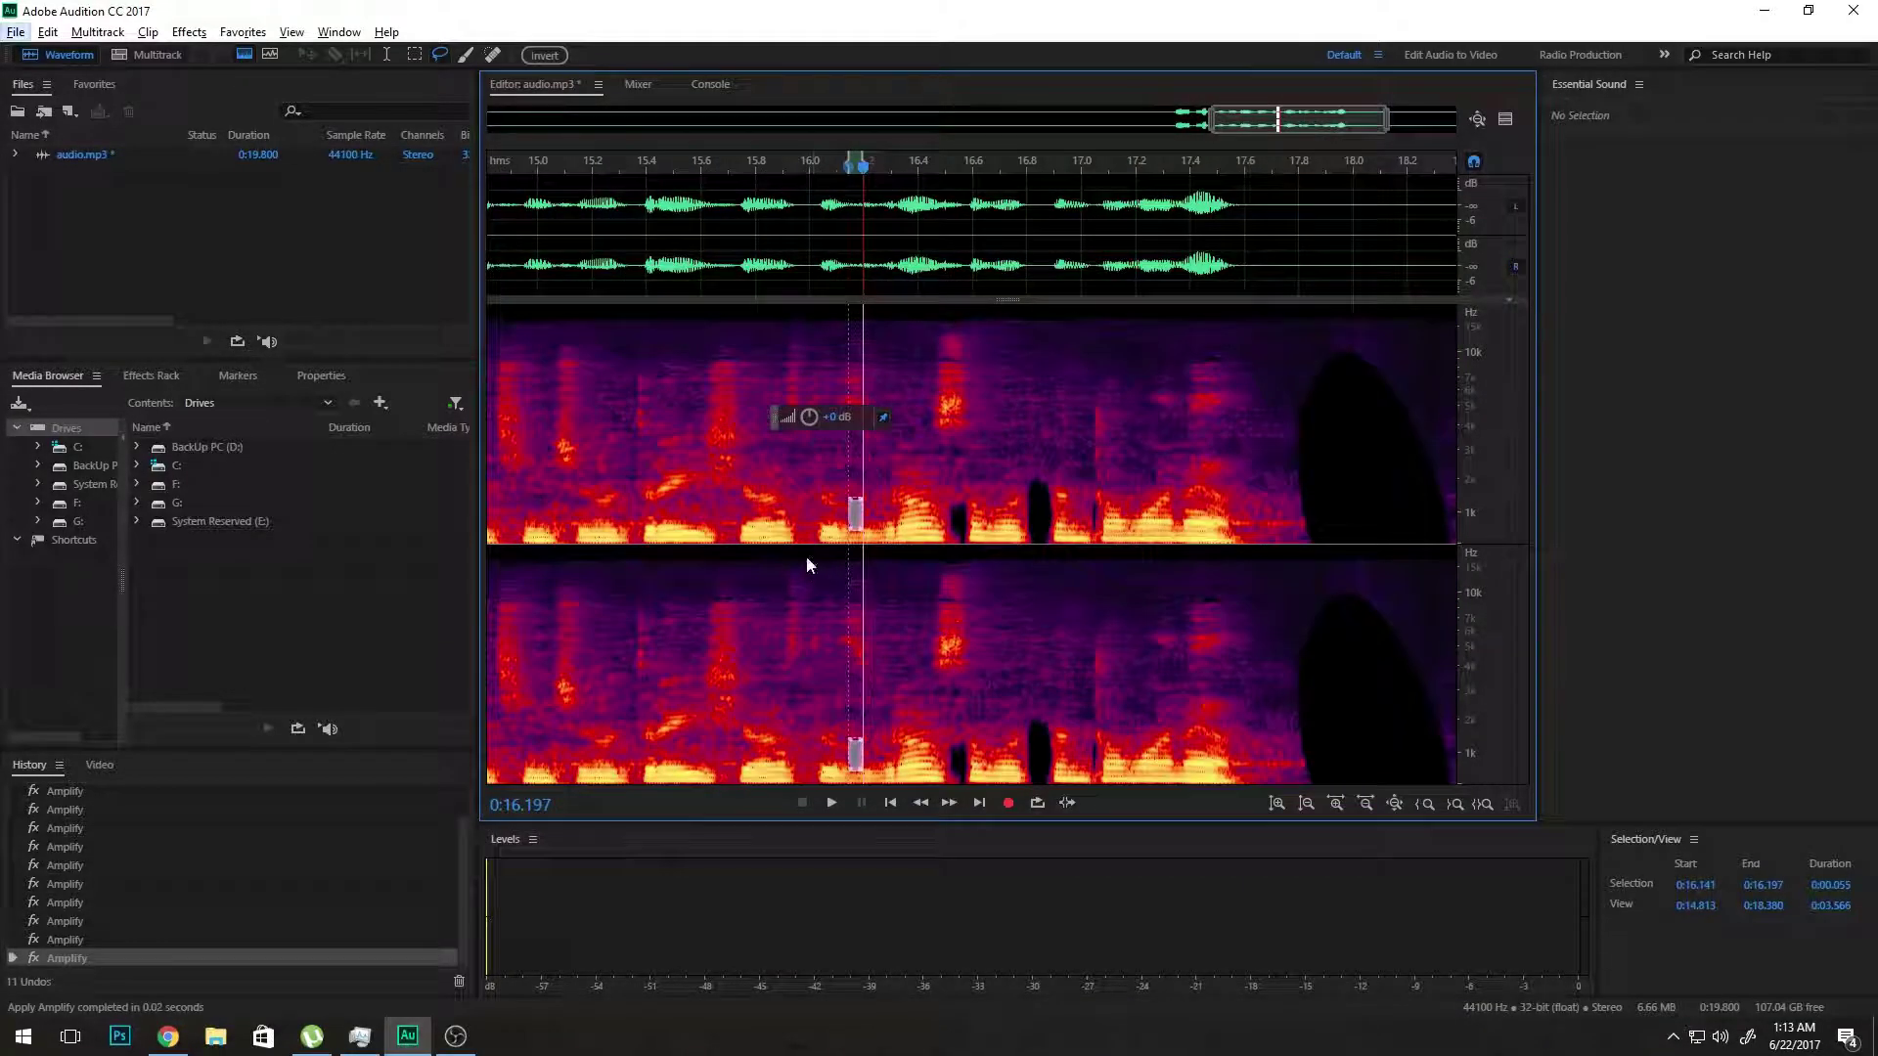
scroll(766, 521, up, 3)
mouse_move(827, 516)
mouse_down()
mouse_move(797, 509)
mouse_move(825, 506)
mouse_up()
key(space)
click(831, 417)
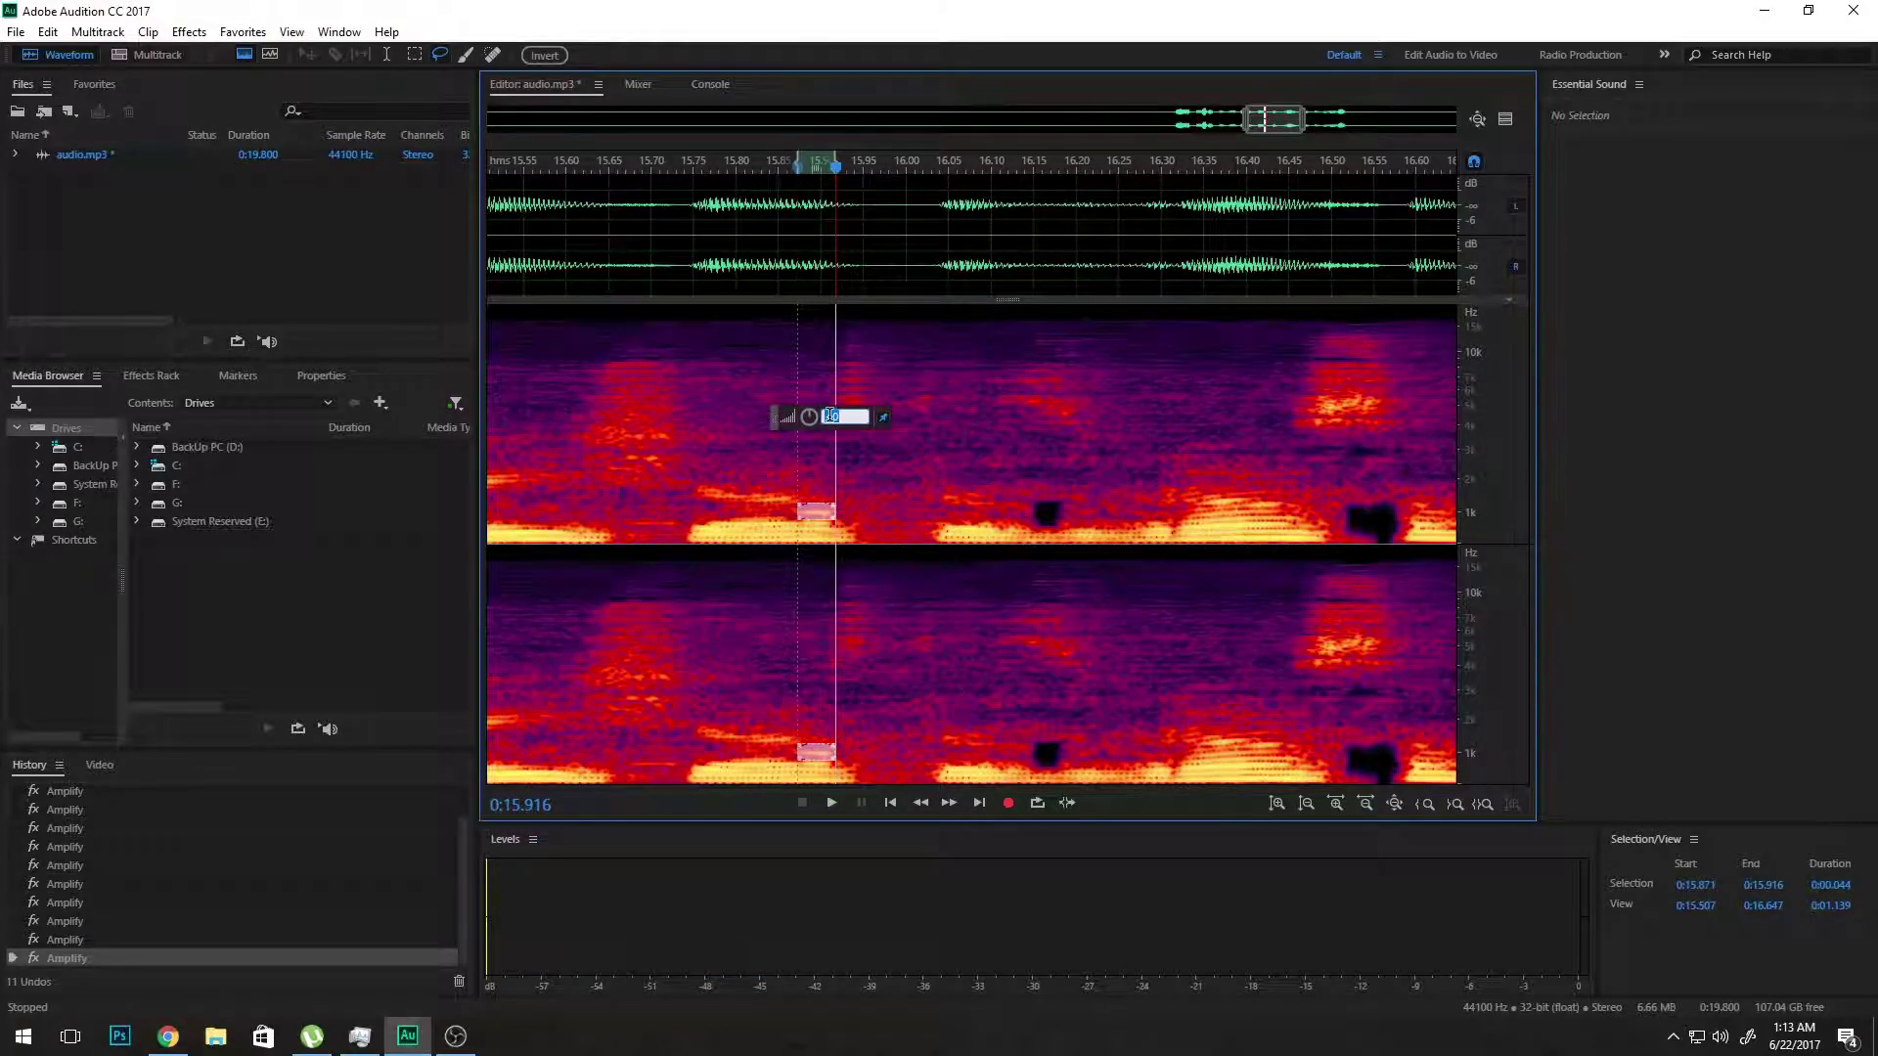
key(Return)
- Lasso the harmonics at about 15.74 to 15.87 s, listen to them, and clear the selection
mouse_move(756, 464)
mouse_down()
mouse_move(690, 494)
mouse_move(773, 509)
mouse_move(756, 461)
mouse_up()
key(space)
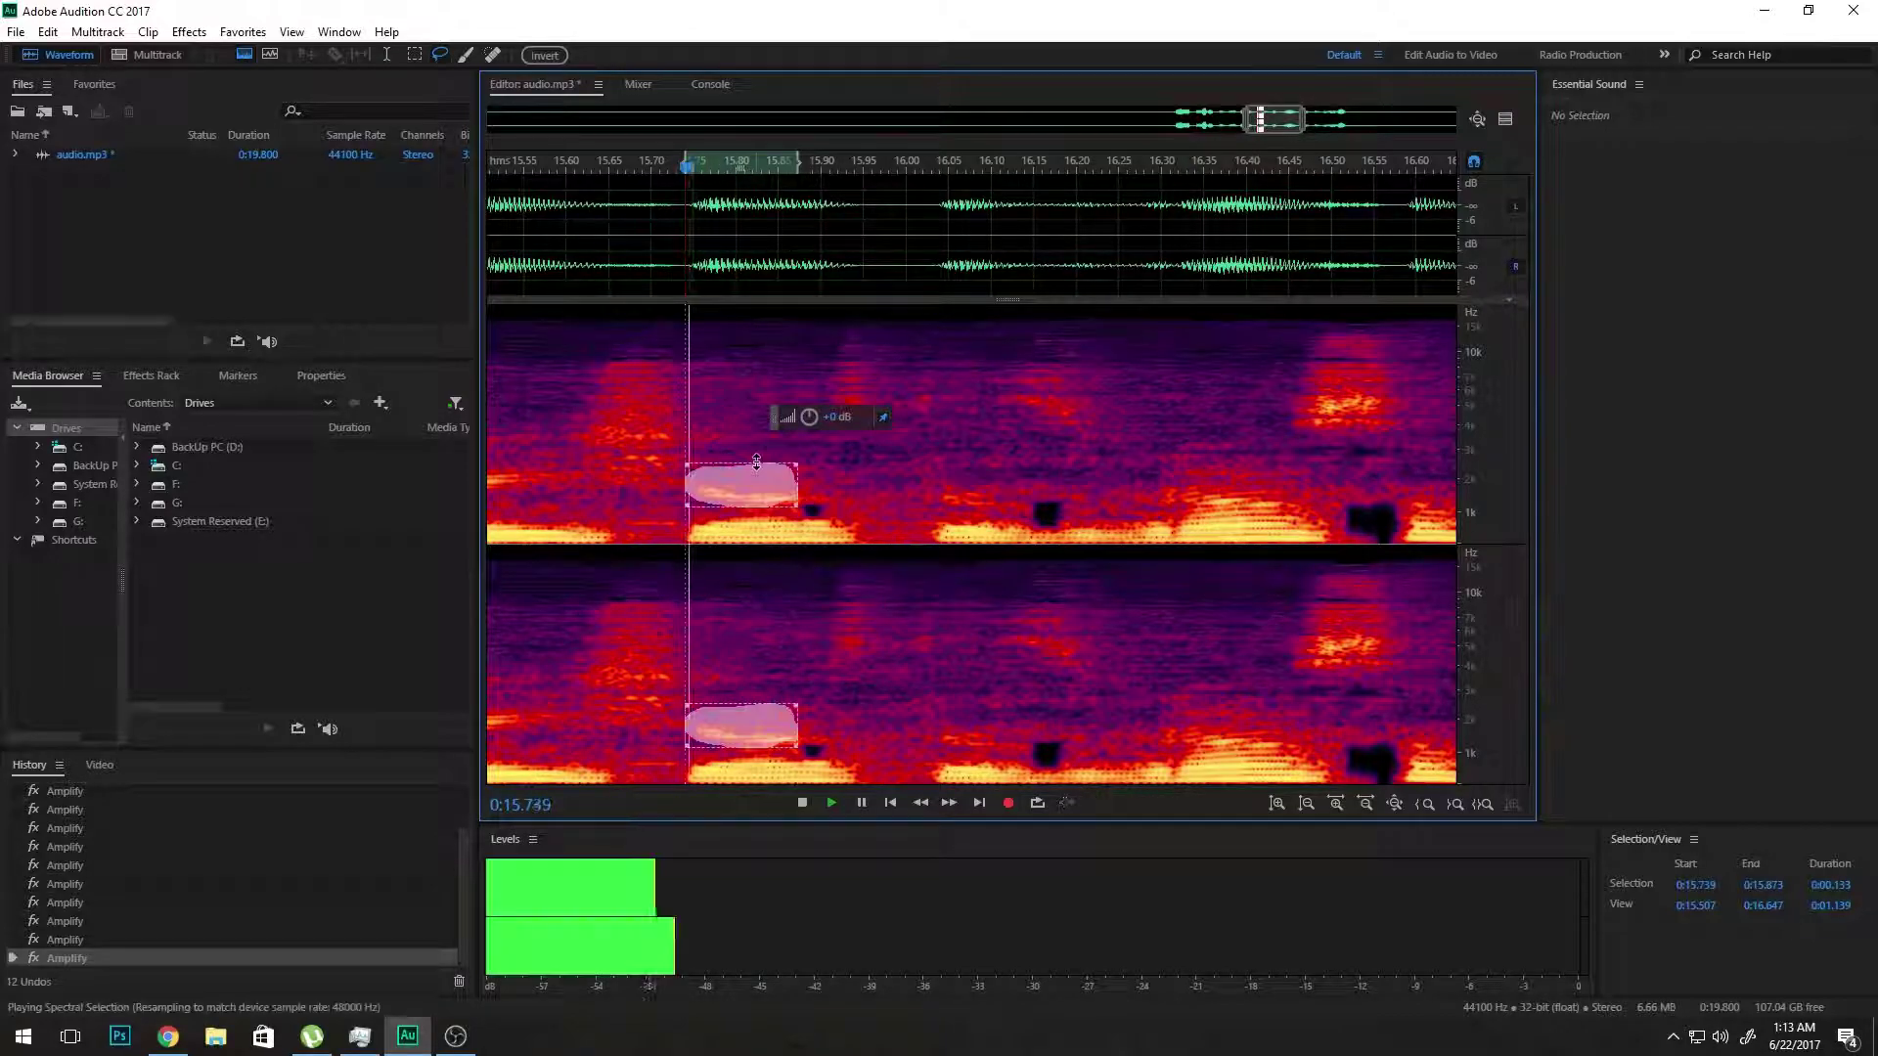
click(665, 455)
drag(653, 415, 706, 460)
click(936, 479)
- Play the complete speech from about 13.8 s to review the cleaned recording
scroll(934, 534, down, 5)
click(795, 475)
key(space)
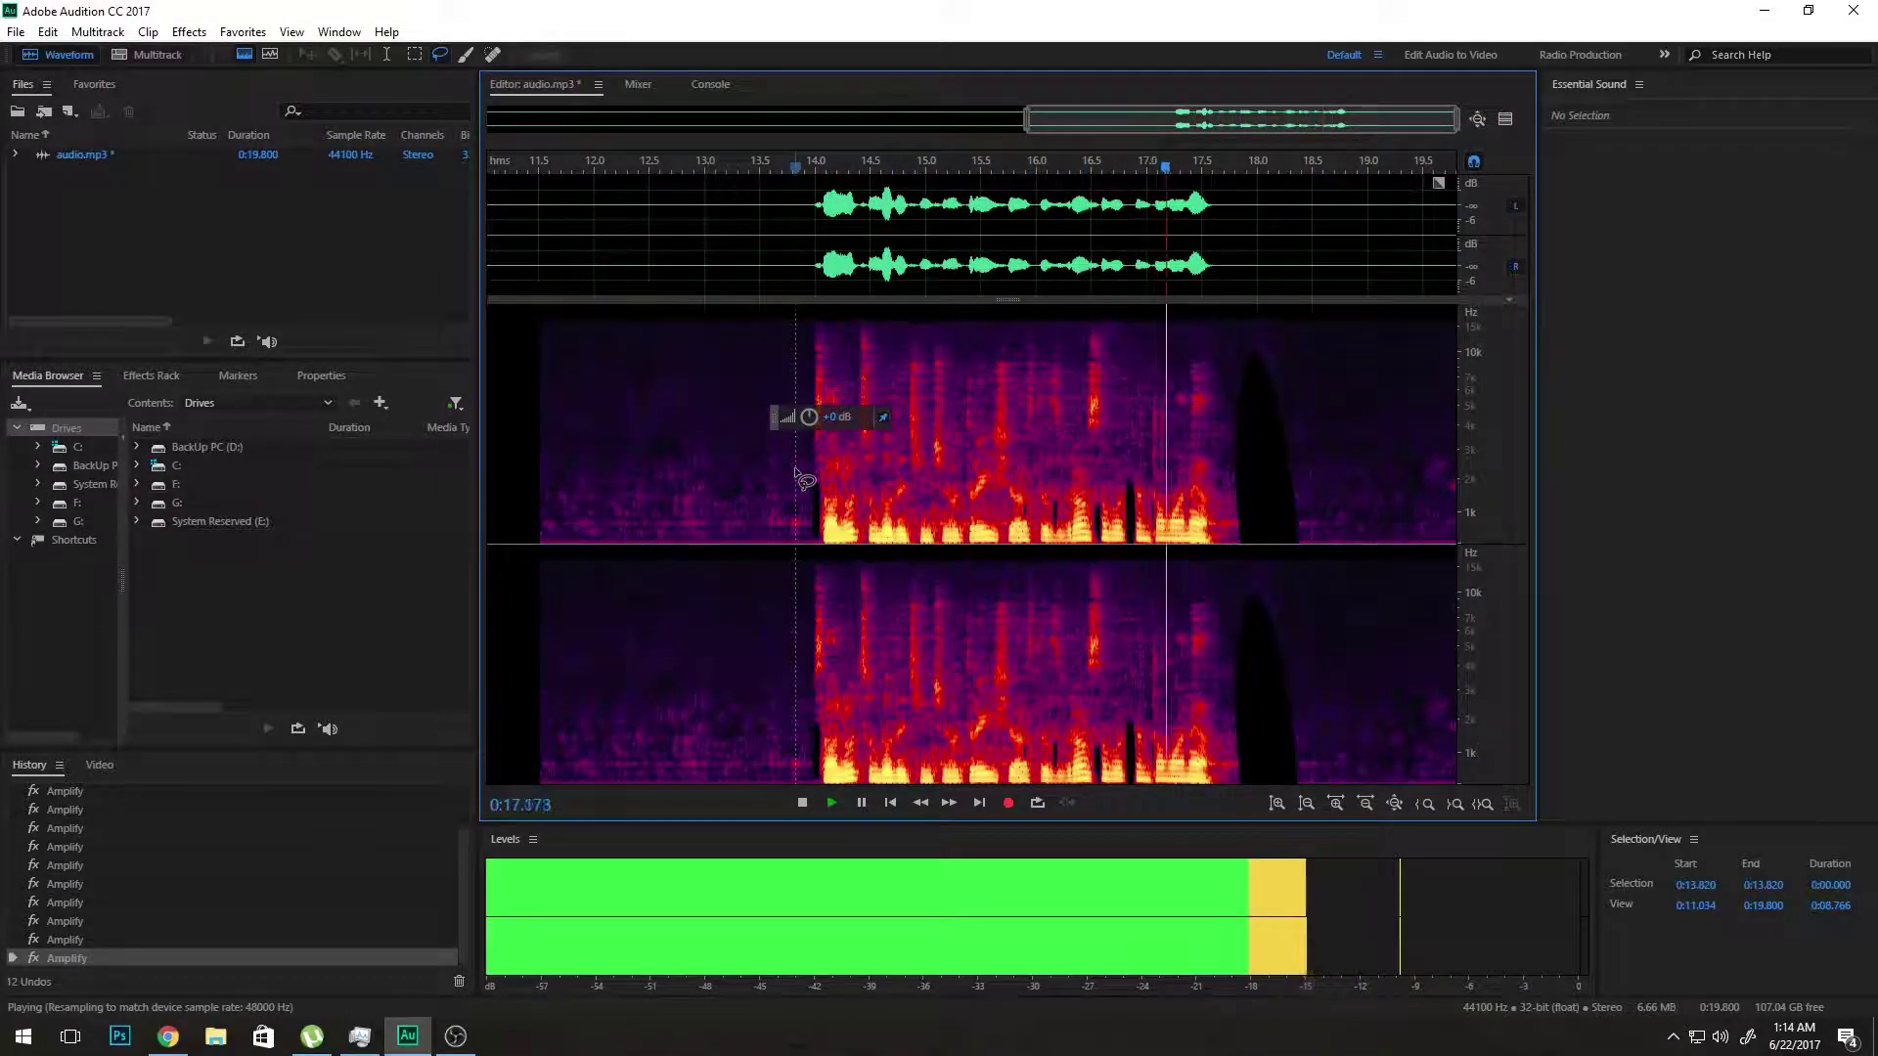
key(space)
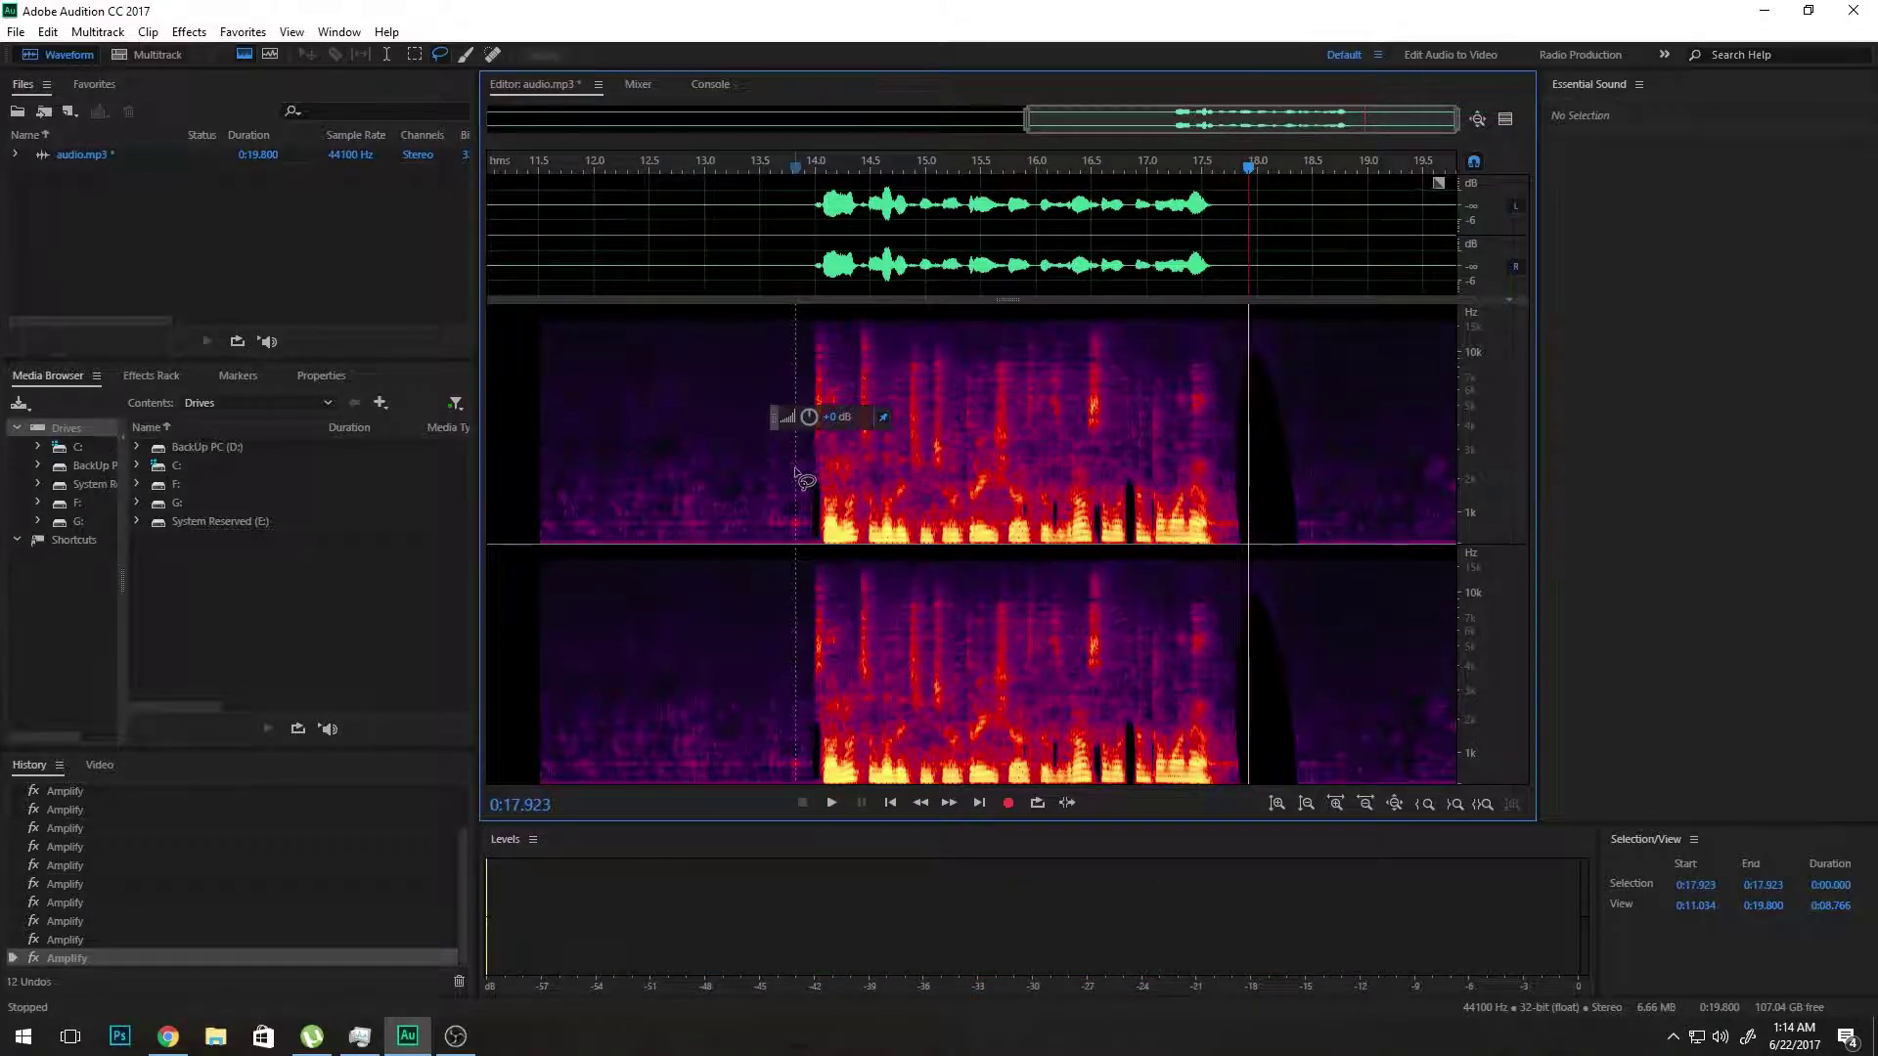
scroll(797, 494, down, 4)
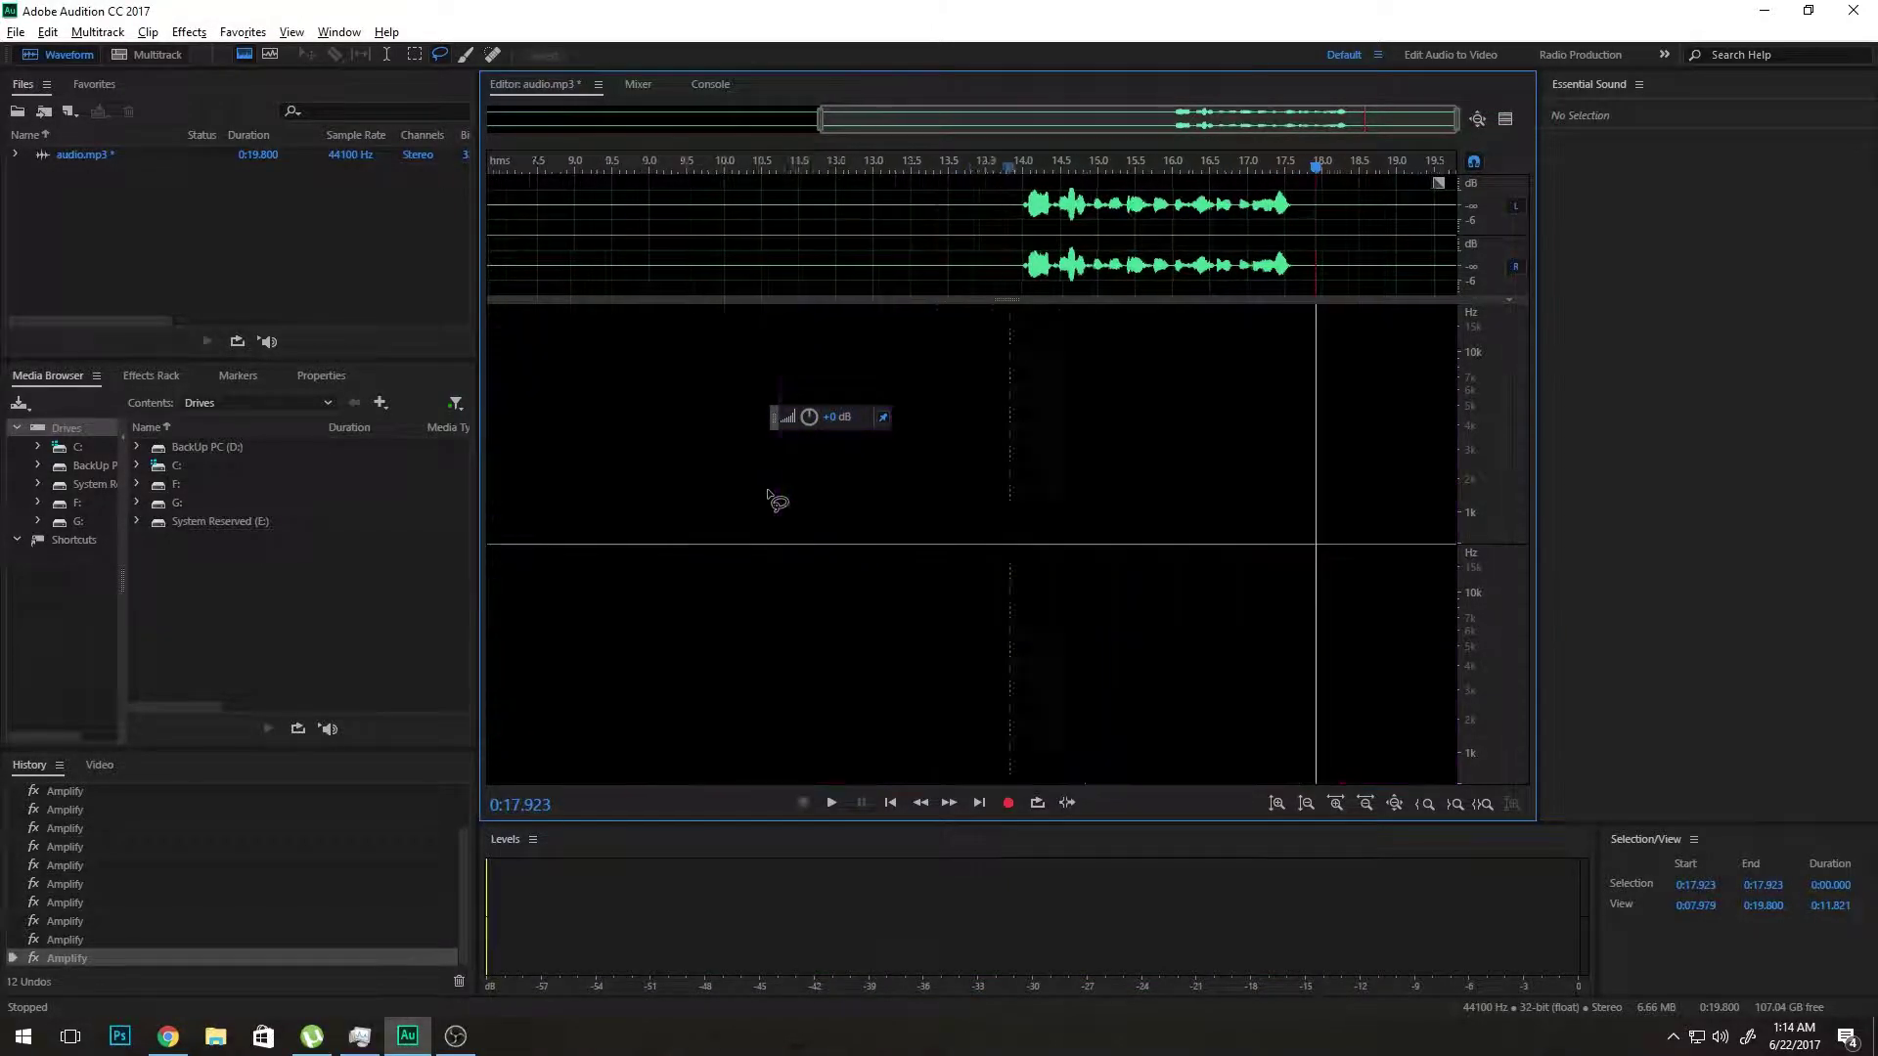